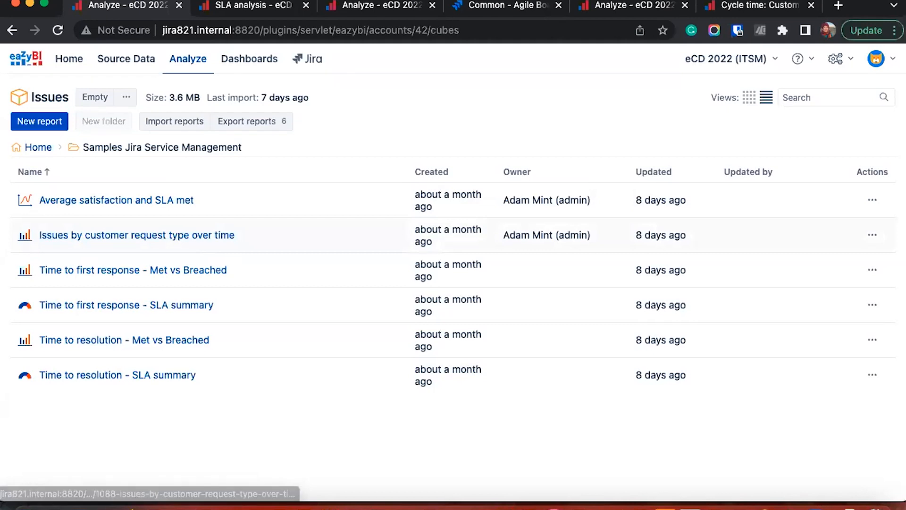
- Open the sample report "Issues by customer request type over time" and examine its stacked bar chart of issues created
left_click(137, 235)
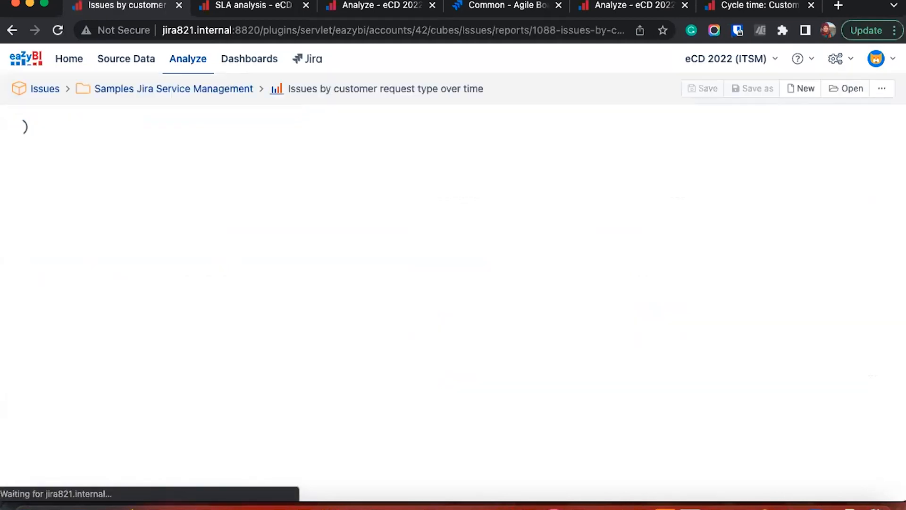
scroll(453, 283, "down", 5)
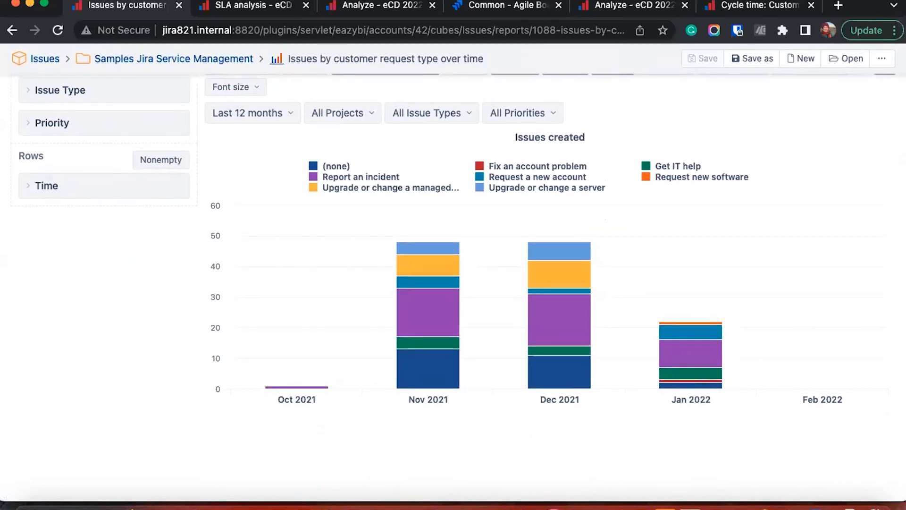
scroll(453, 283, "up", 5)
scroll(453, 284, "down", 5)
scroll(453, 283, "up", 1)
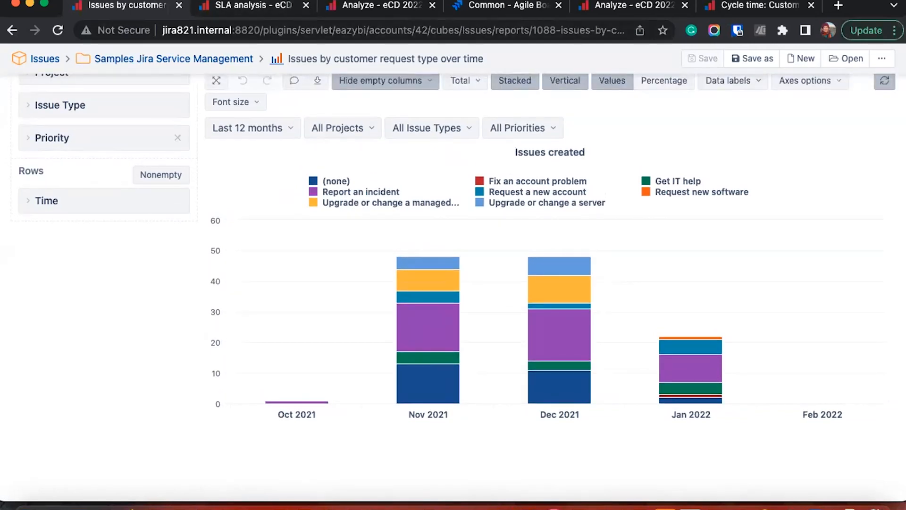
left_click(121, 30)
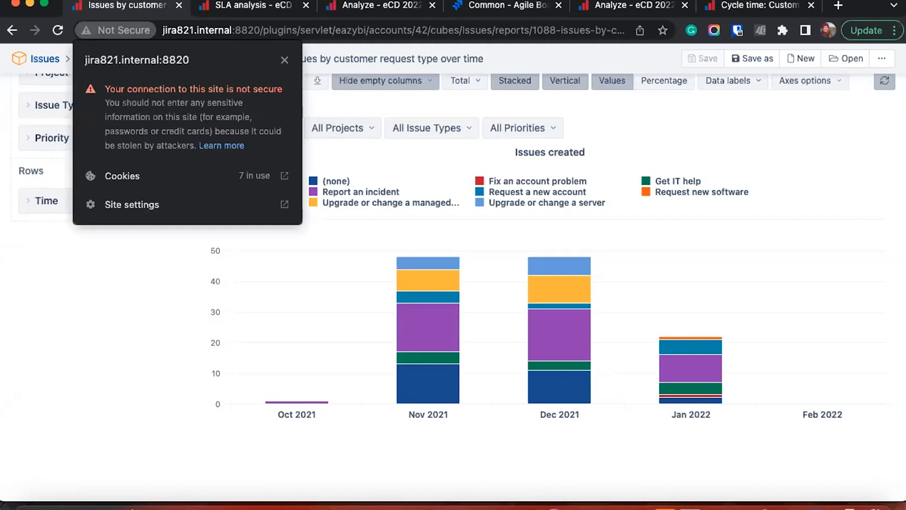
double_click(530, 152)
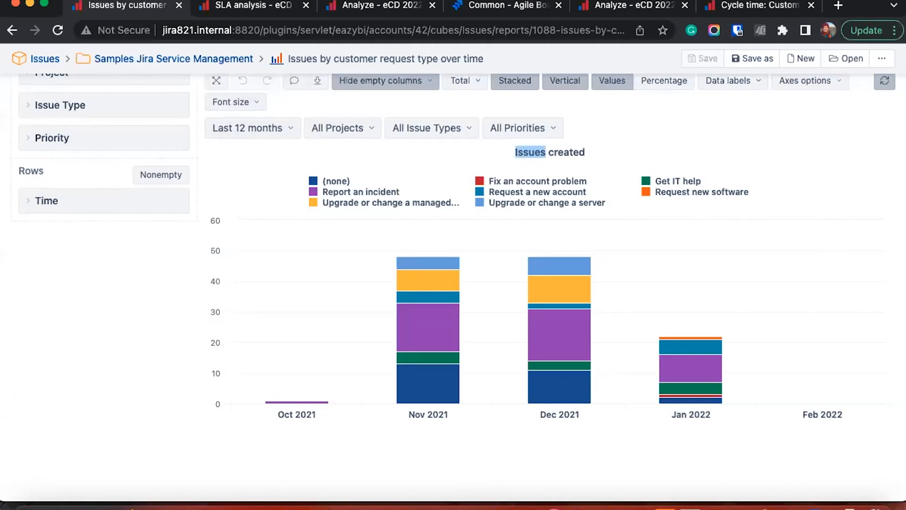
left_click(530, 152)
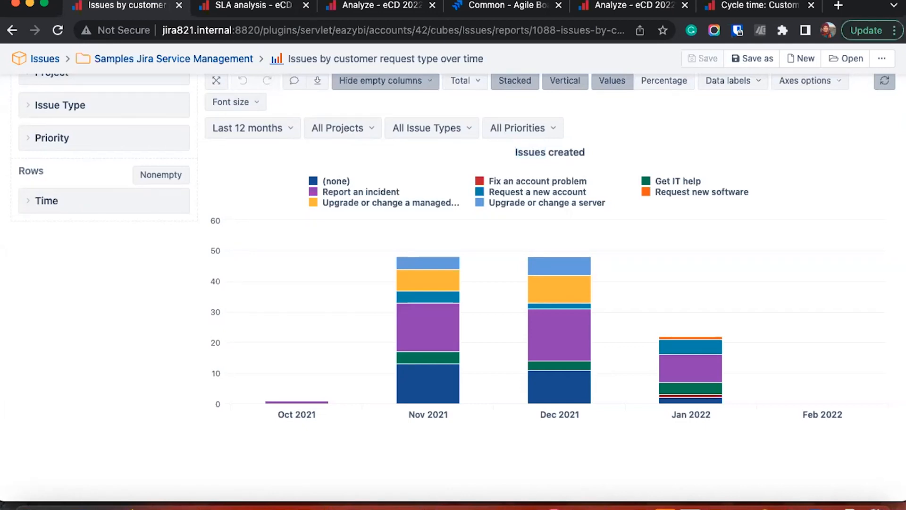
scroll(453, 283, "up", 3)
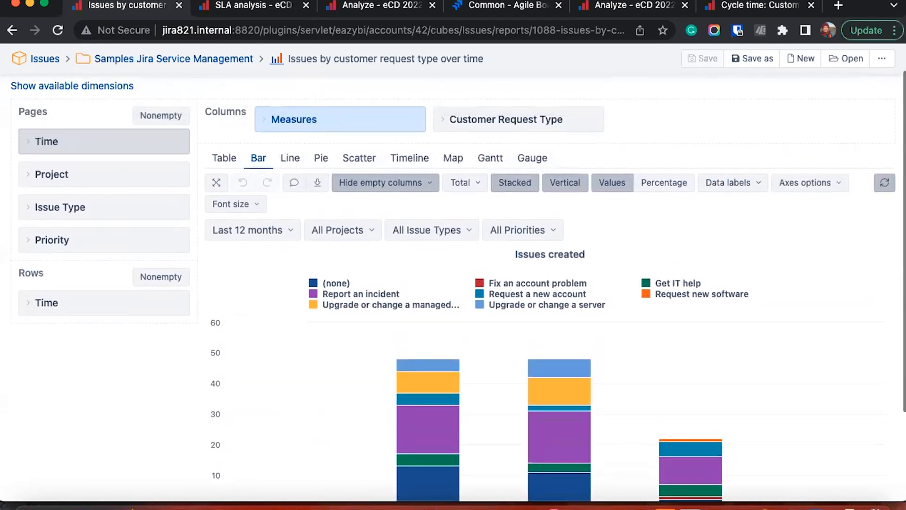
- Return to the report list and open "Average satisfaction and SLA met" from the Samples Jira Service Management folder
left_click(13, 30)
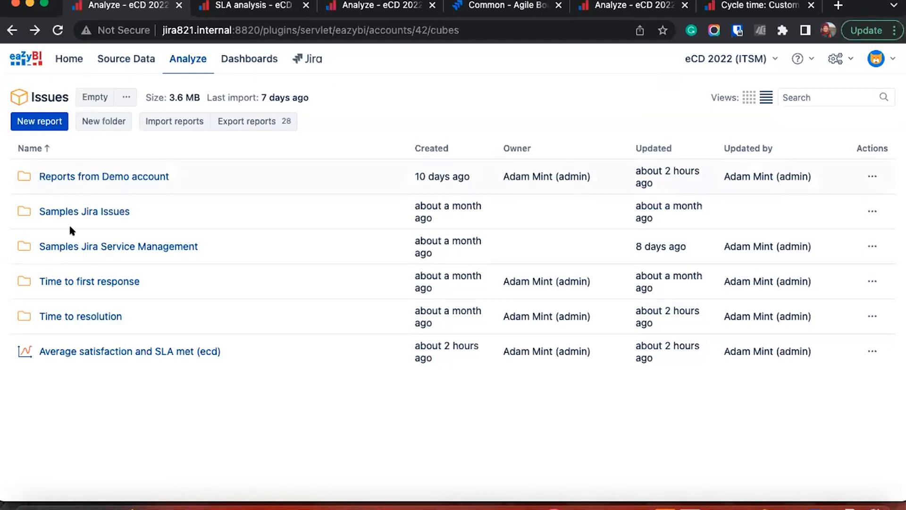
left_click(78, 251)
left_click(88, 200)
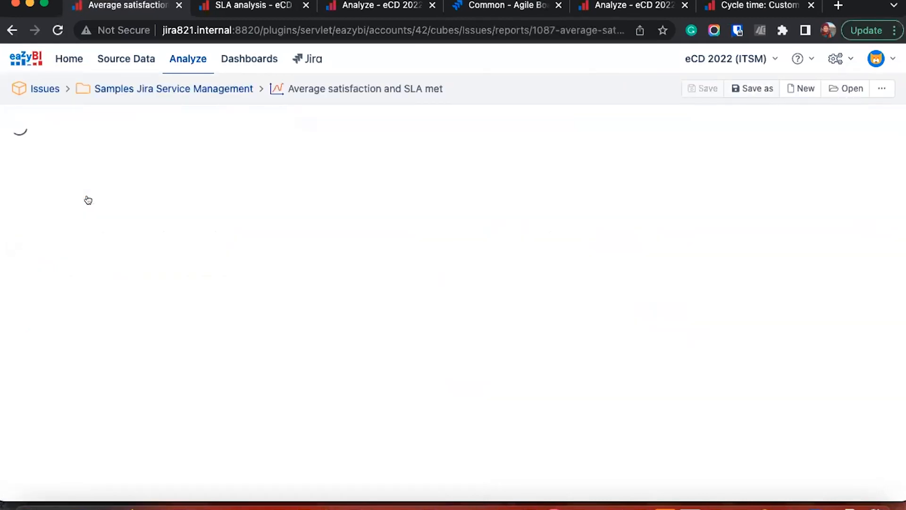
scroll(88, 199, "down", 5)
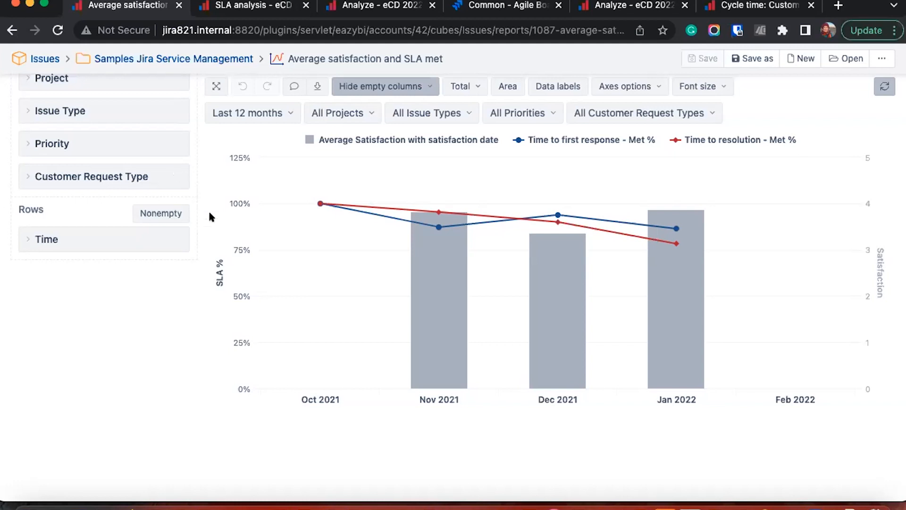
- Switch the Time rows of the report to the Week level of the Weekly hierarchy
left_click(64, 239)
left_click(66, 265)
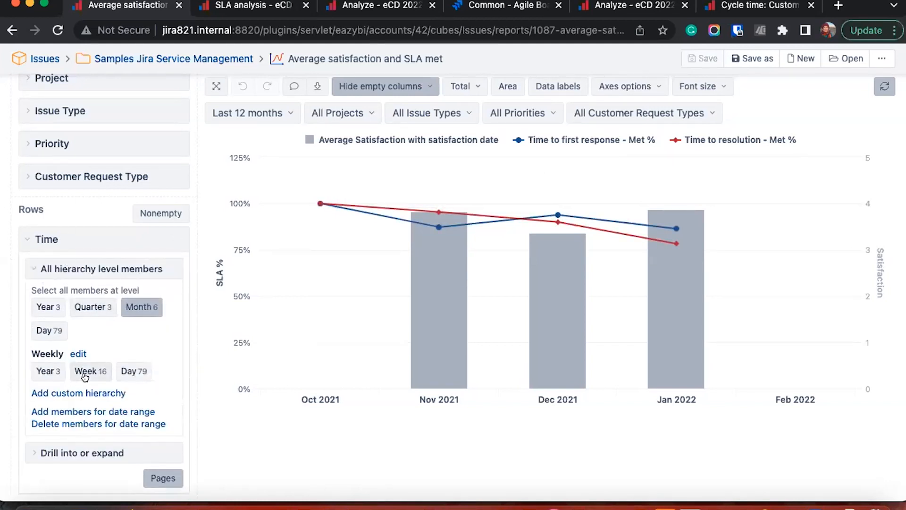
left_click(85, 376)
- Set the Time page filter to the Weekly hierarchy's All Times and add Current week as a further choice
scroll(58, 87, "up", 3)
left_click(65, 179)
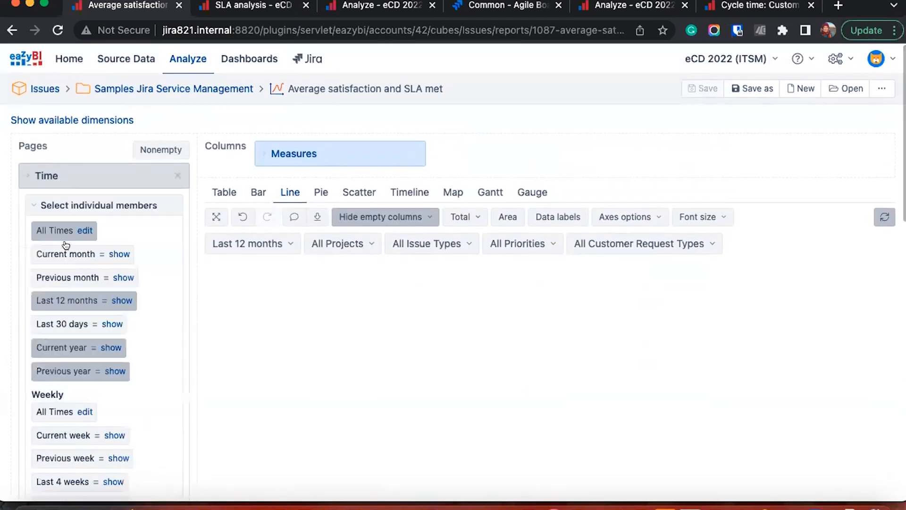
scroll(66, 359, "down", 3)
left_click(55, 252)
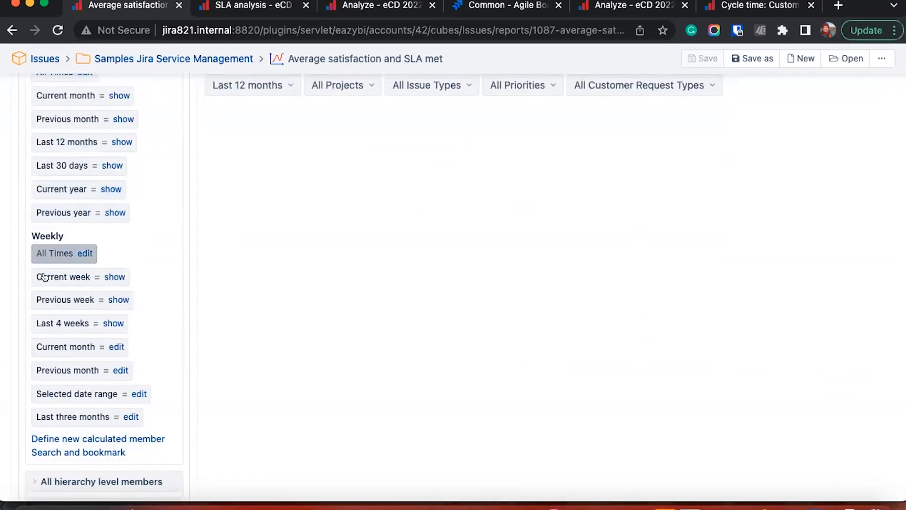
left_click(44, 277)
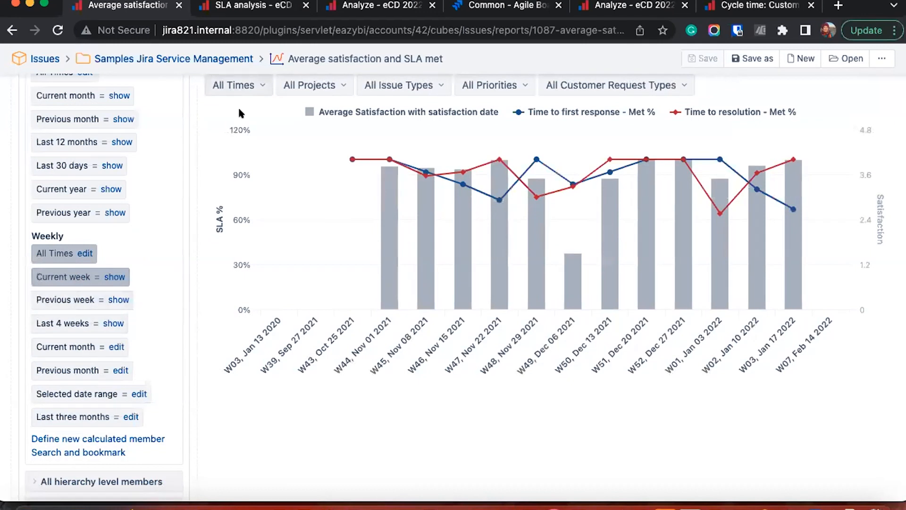
- Save the weekly report as a new report named "Average satisfaction and SLA met (ecd)" in the Home folder
scroll(238, 106, "up", 3)
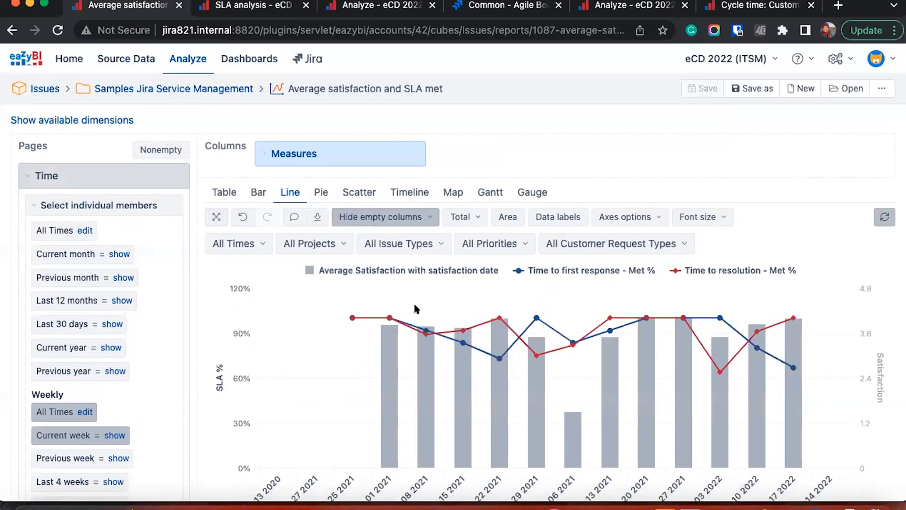
scroll(415, 308, "down", 3)
scroll(425, 311, "up", 1)
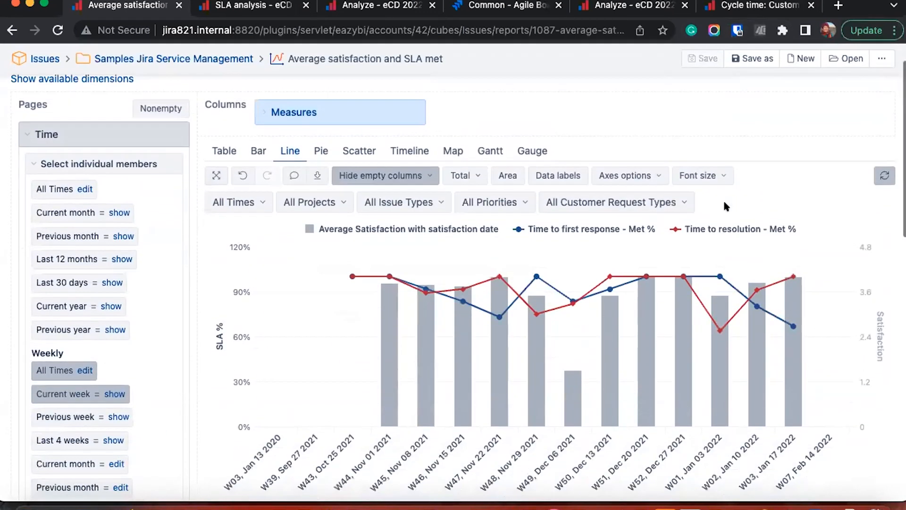
scroll(724, 201, "down", 2)
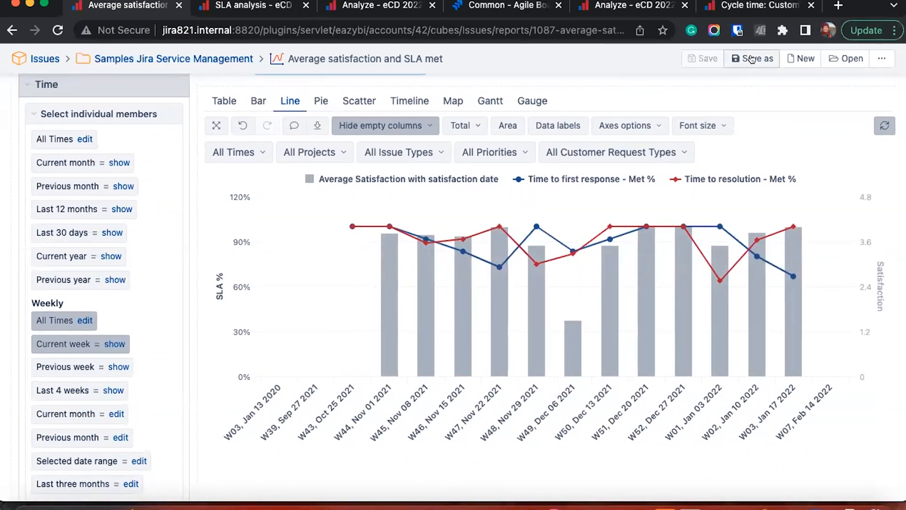
left_click(751, 58)
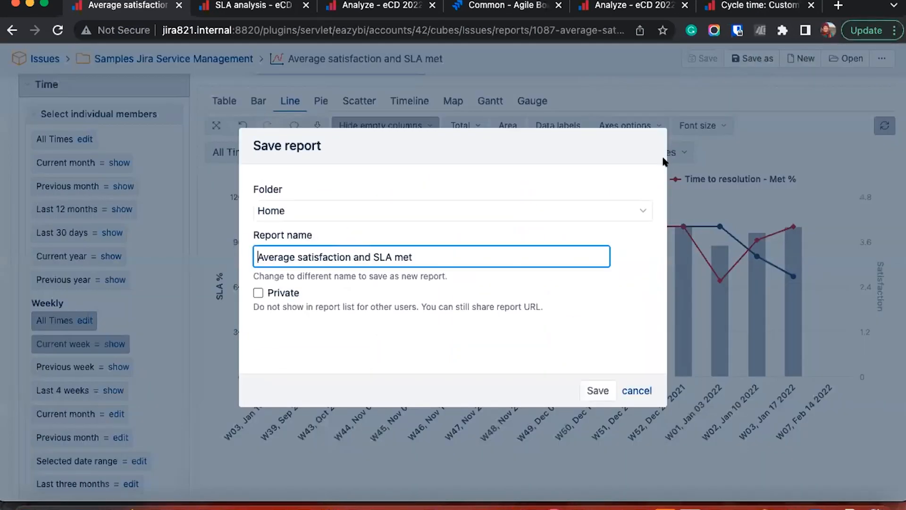
left_click(599, 249)
type("(ecd)")
left_click(596, 390)
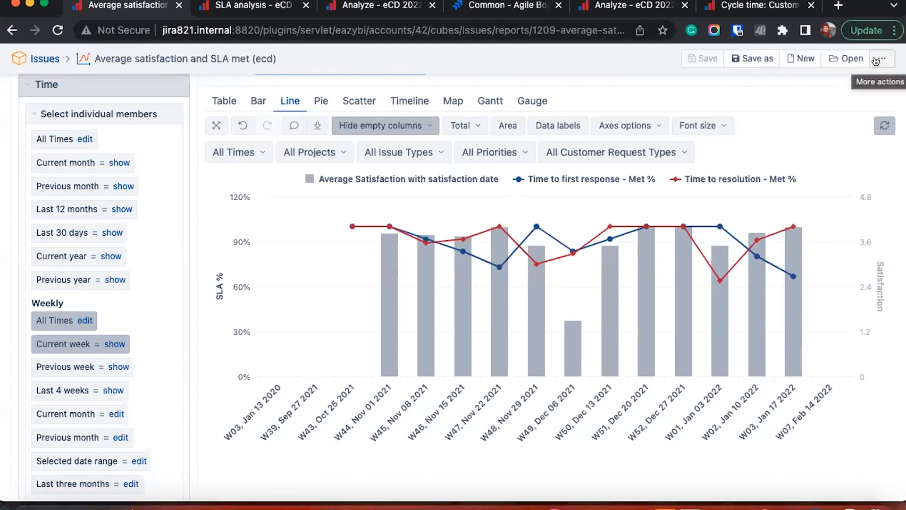
- Collapse the member selections of the Time dimension in both the pages and the rows
left_click(121, 90)
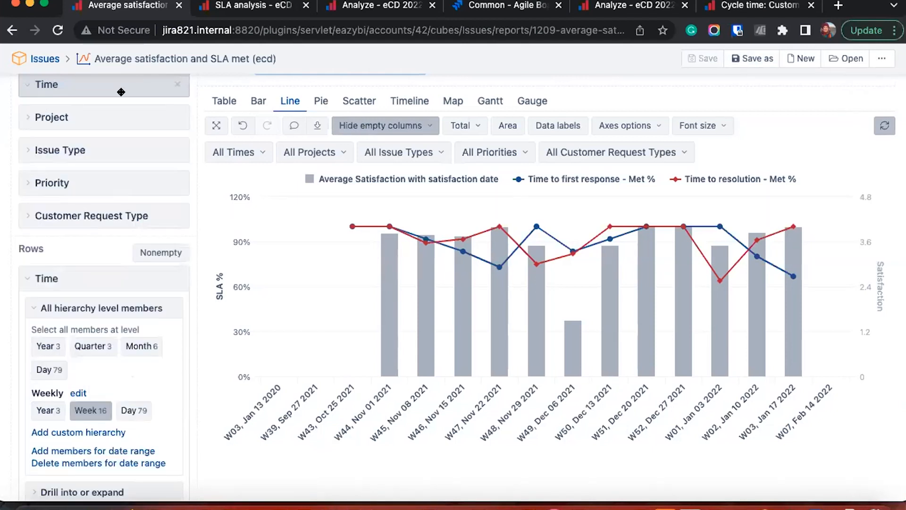
left_click(71, 273)
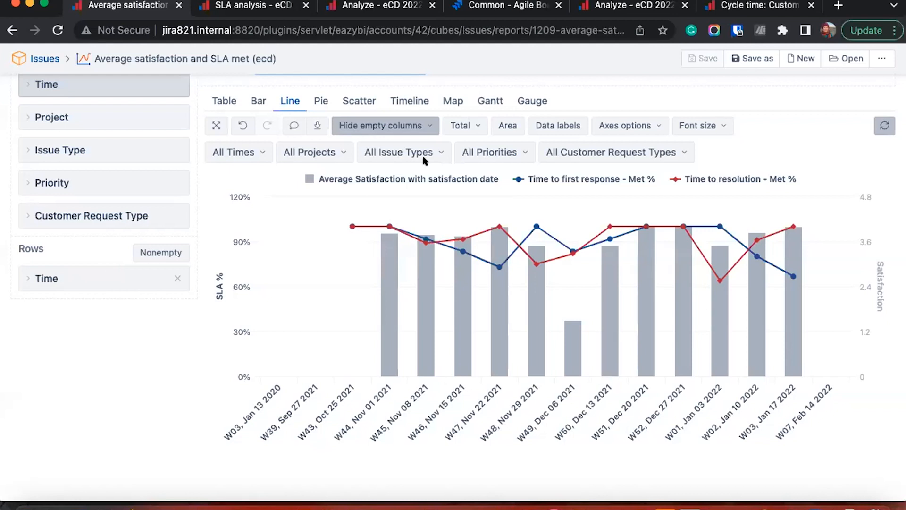
scroll(778, 150, "up", 1)
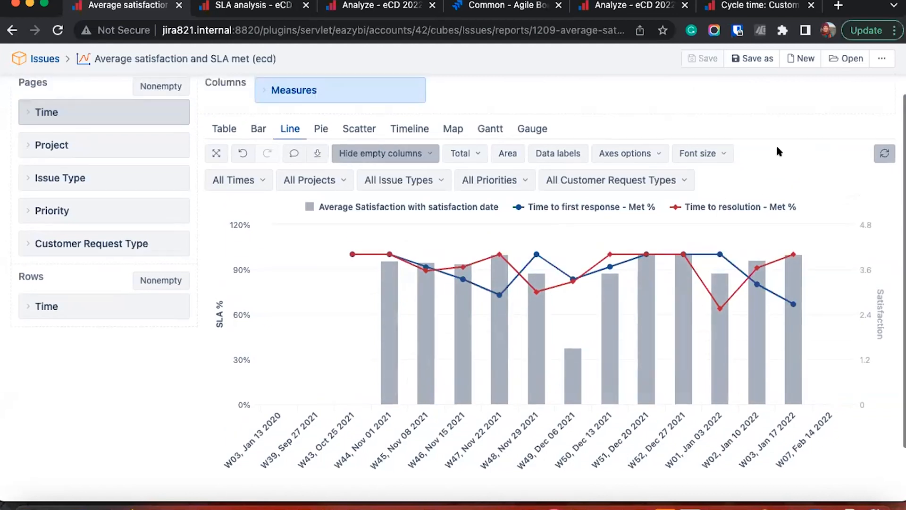
left_click(882, 58)
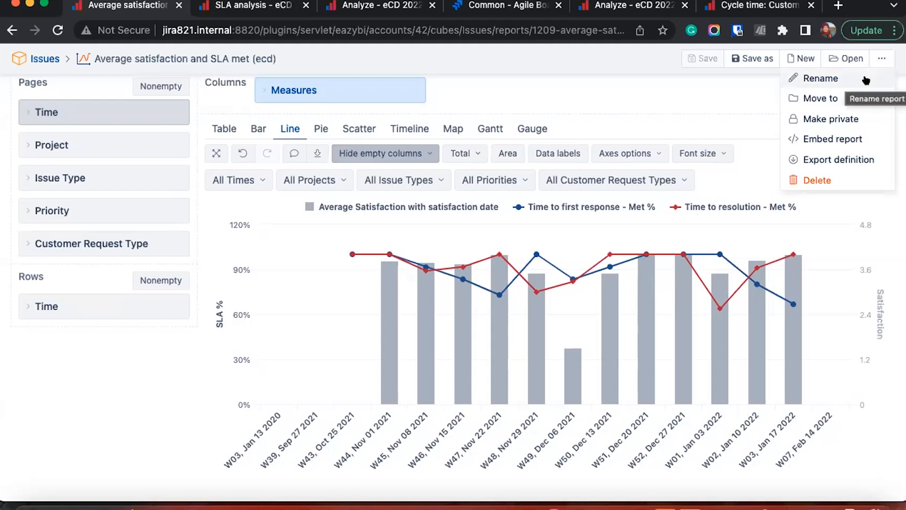
mouse_move(829, 97)
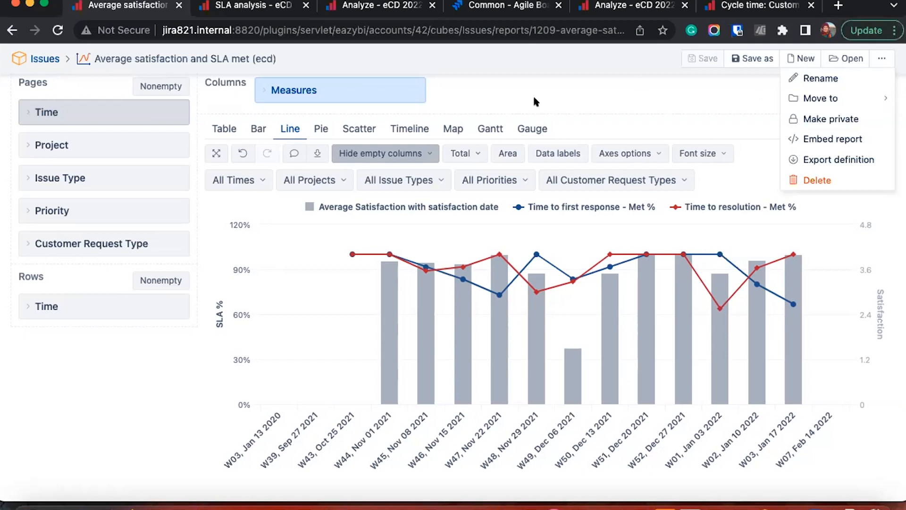
left_click(305, 208)
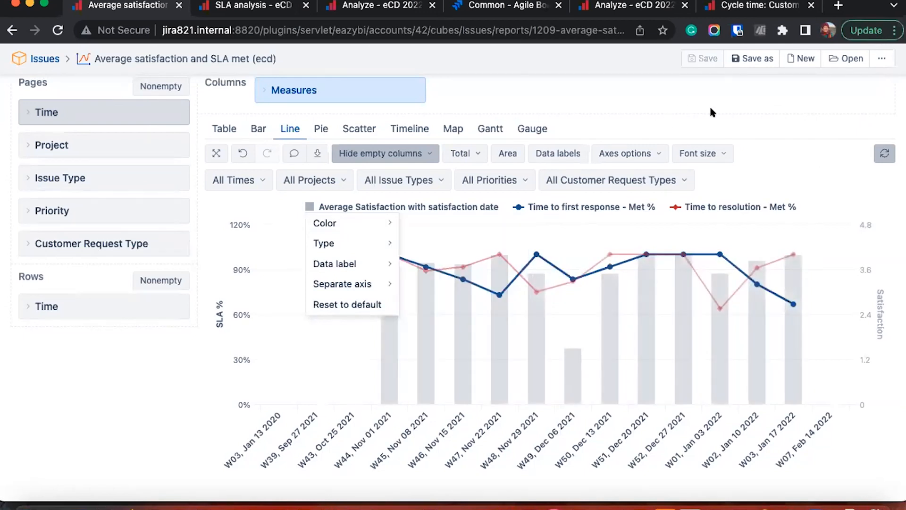
left_click(708, 106)
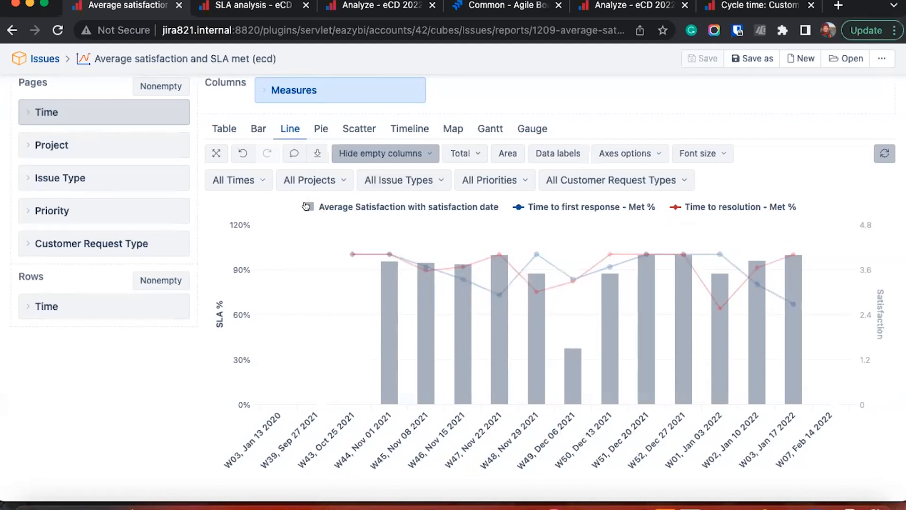
- Start Top/Bottom conditional formatting for the Average Satisfaction with satisfaction date series, with 1 top and 1 bottom value
left_click(330, 208)
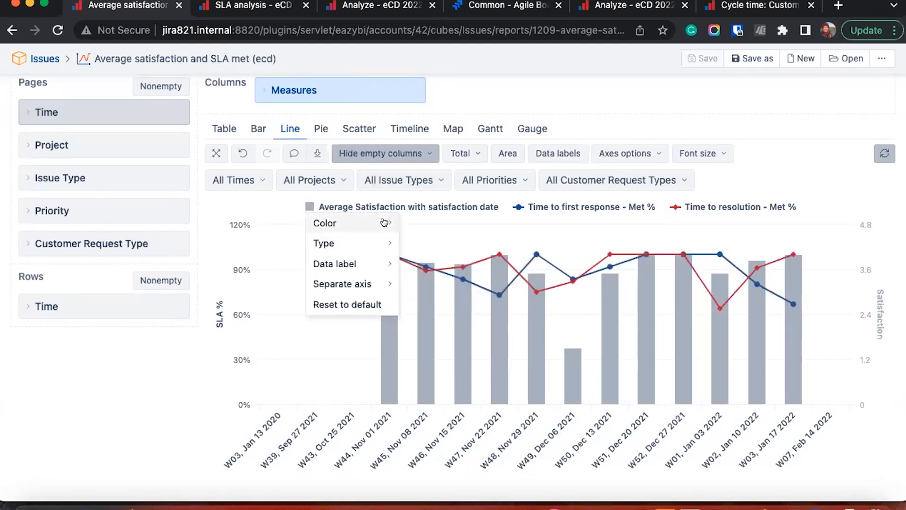
mouse_move(359, 222)
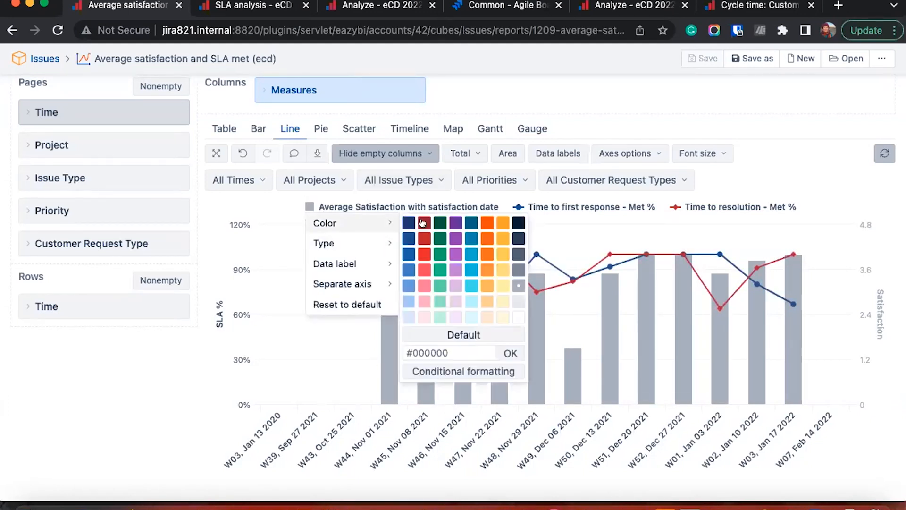
left_click(453, 372)
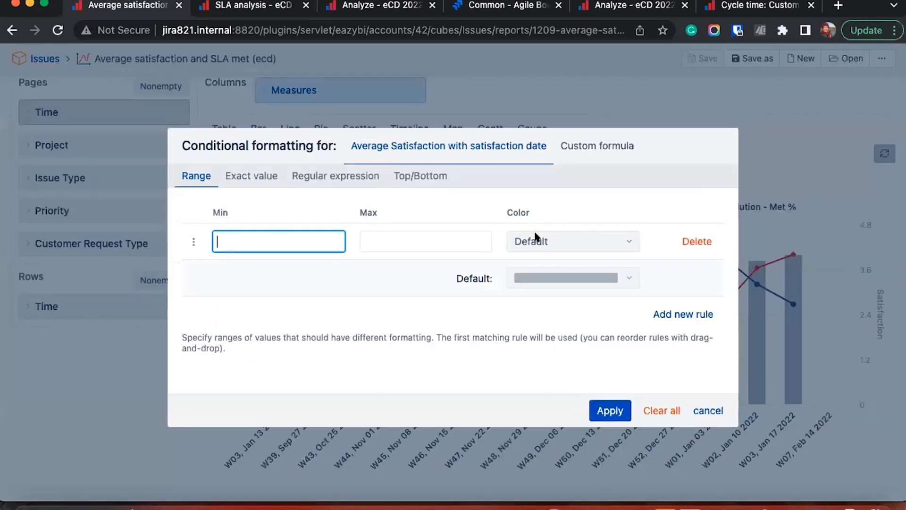
left_click(415, 177)
type("1")
left_click(311, 279)
type("1")
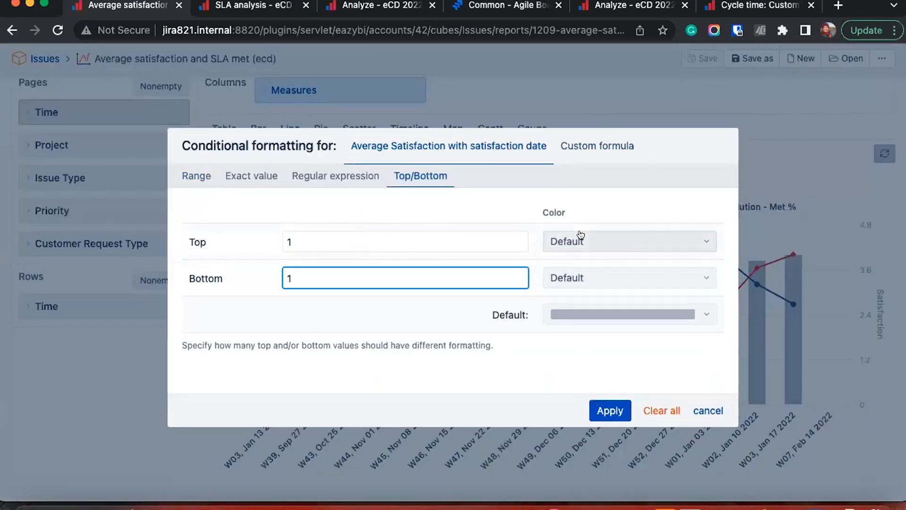
- Color the top value green and the bottom value red, and apply the conditional formatting to the chart
left_click(579, 241)
left_click(581, 284)
left_click(570, 277)
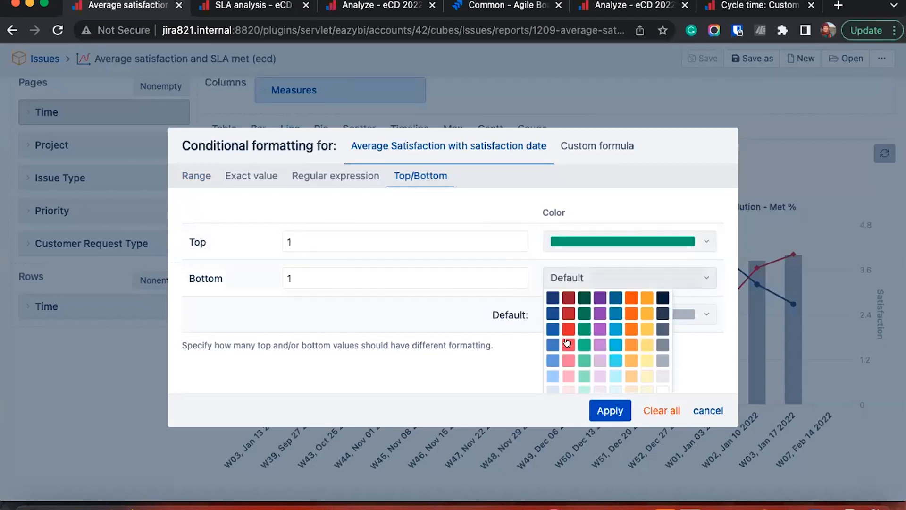
left_click(565, 332)
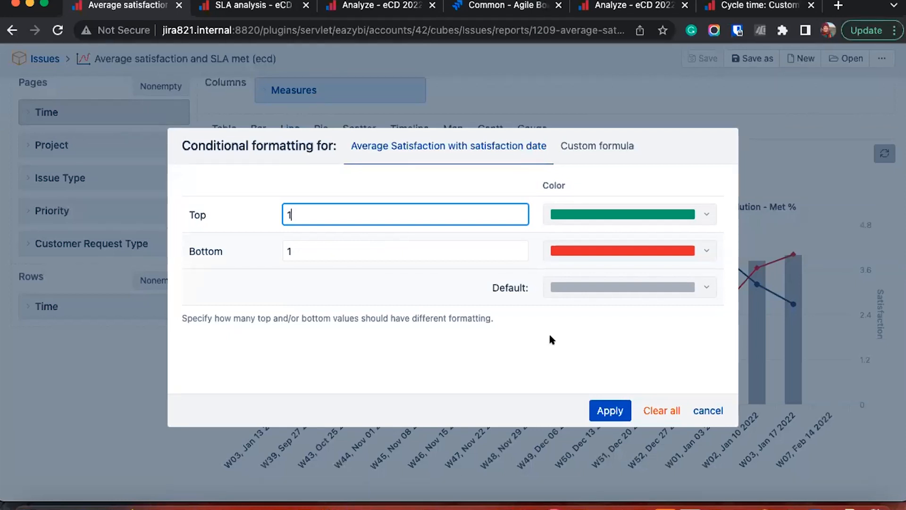
left_click(609, 411)
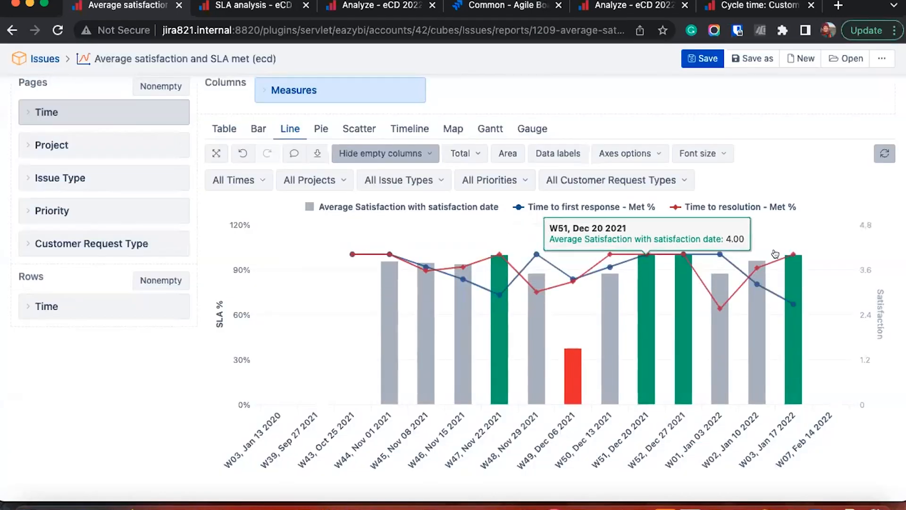
scroll(821, 159, "down", 2)
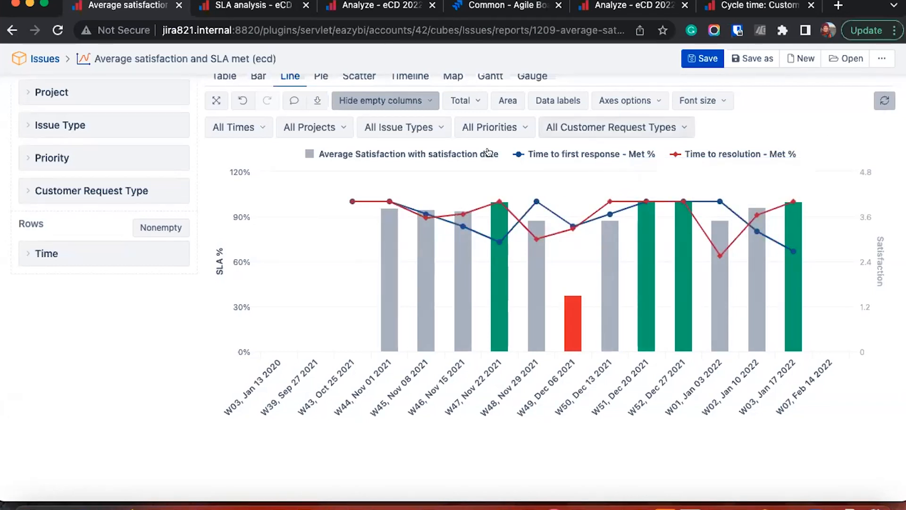
scroll(255, 196, "up", 3)
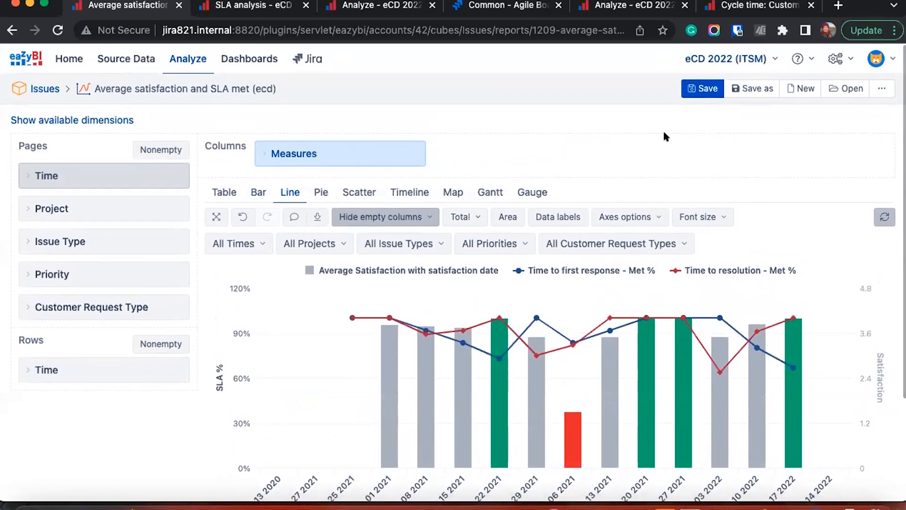
- Save the changes to the Average satisfaction and SLA met (ecd) report
left_click(702, 90)
scroll(379, 69, "down", 2)
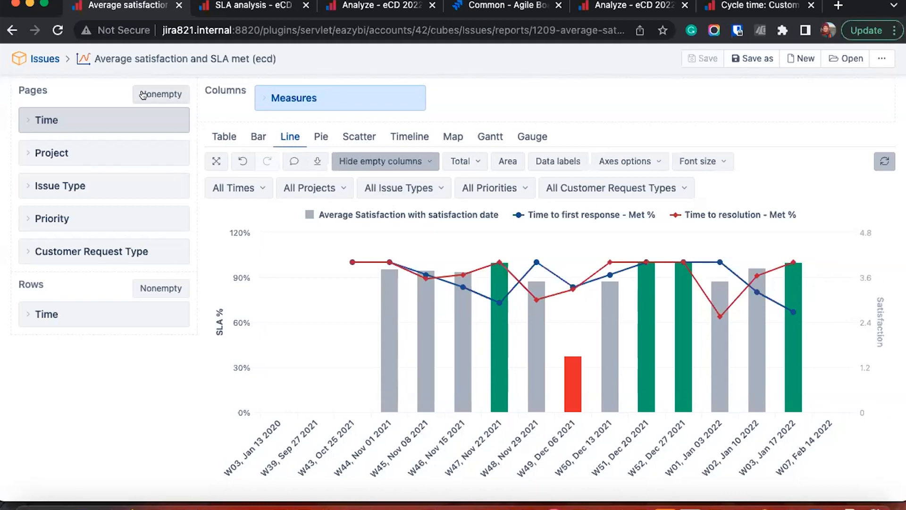
- Filter the report by the Change issue type, list the customer request types, and reset the filter to All Issue Types
left_click(415, 189)
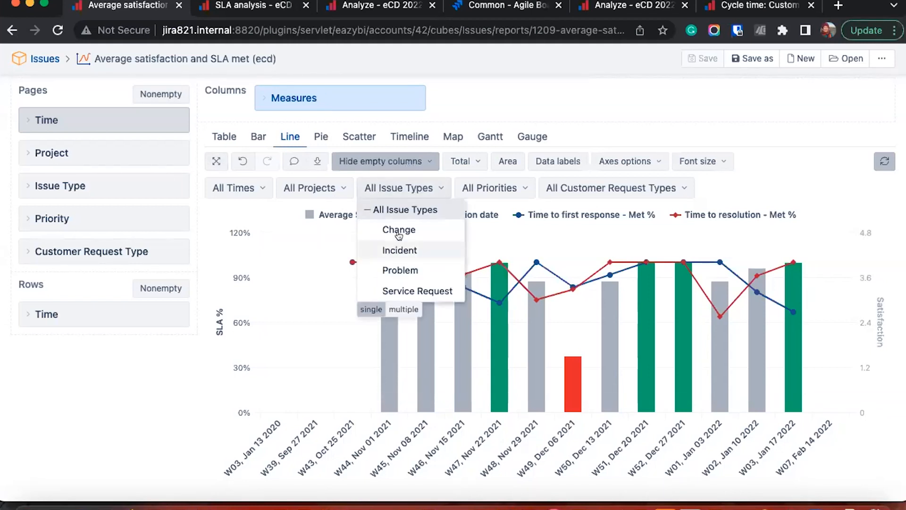
left_click(399, 231)
left_click(566, 188)
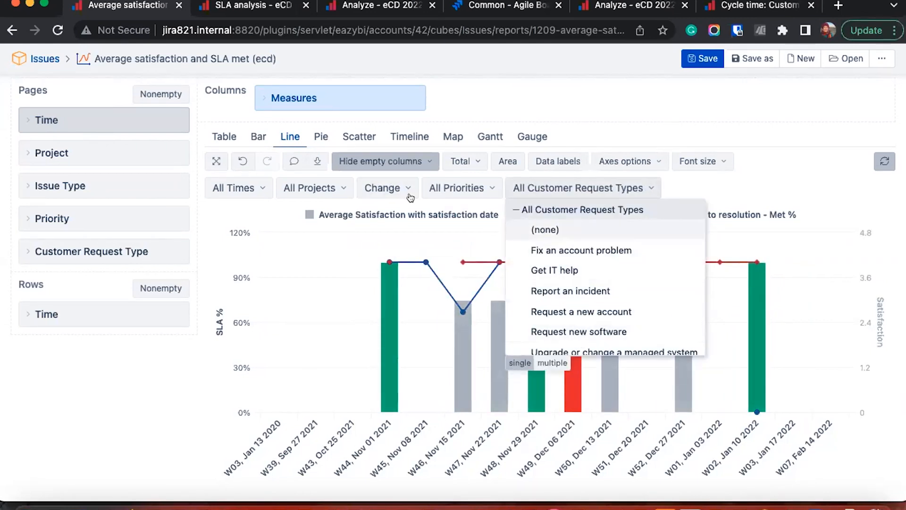
left_click(388, 188)
left_click(372, 208)
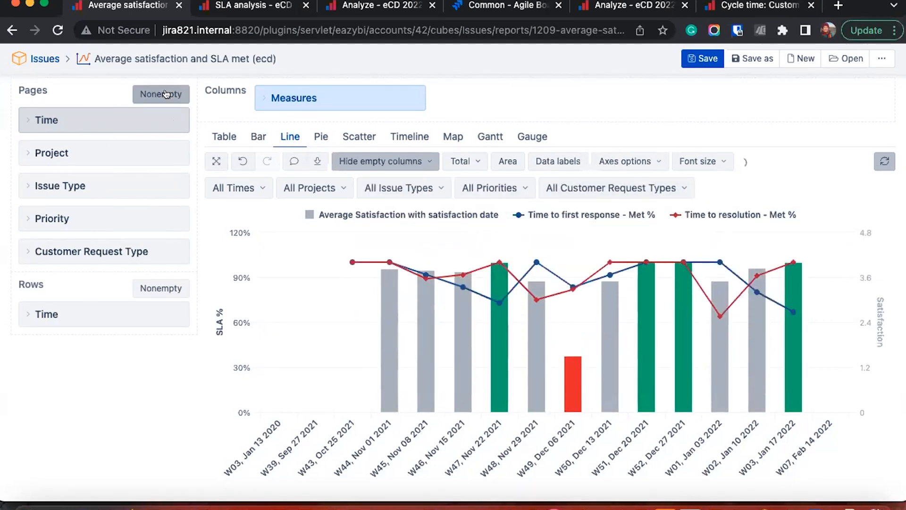
- With Nonempty turned on for the pages, filter by the Change issue type and list its customer request types
left_click(400, 188)
left_click(400, 228)
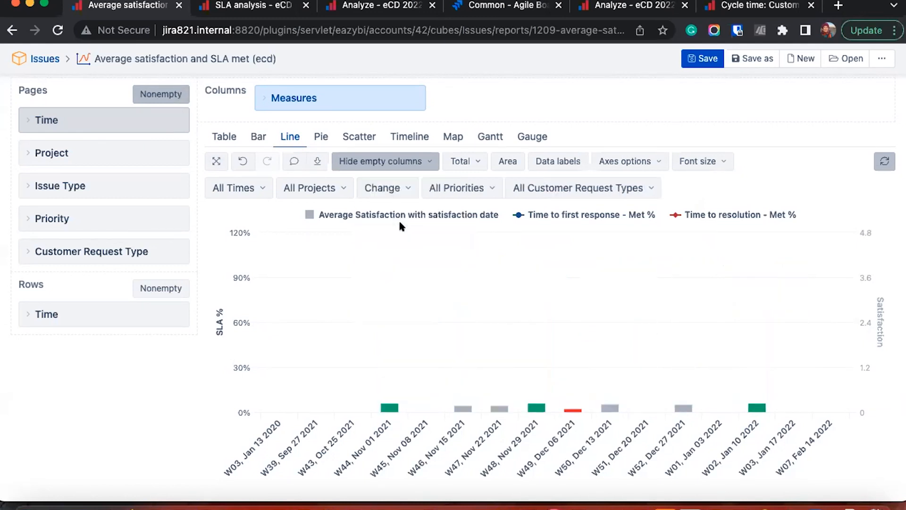
left_click(581, 188)
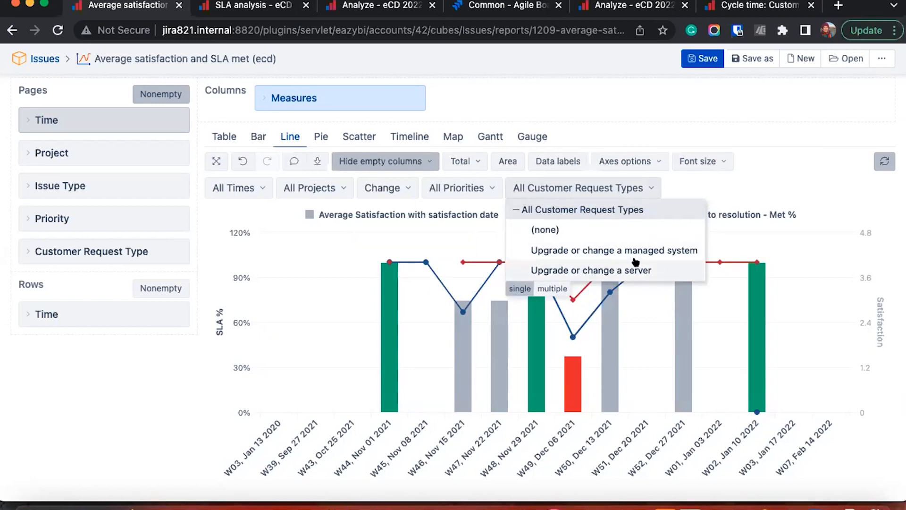
- Reset the issue type filter, select Incident instead, and list the customer request types available for it
left_click(383, 191)
left_click(382, 209)
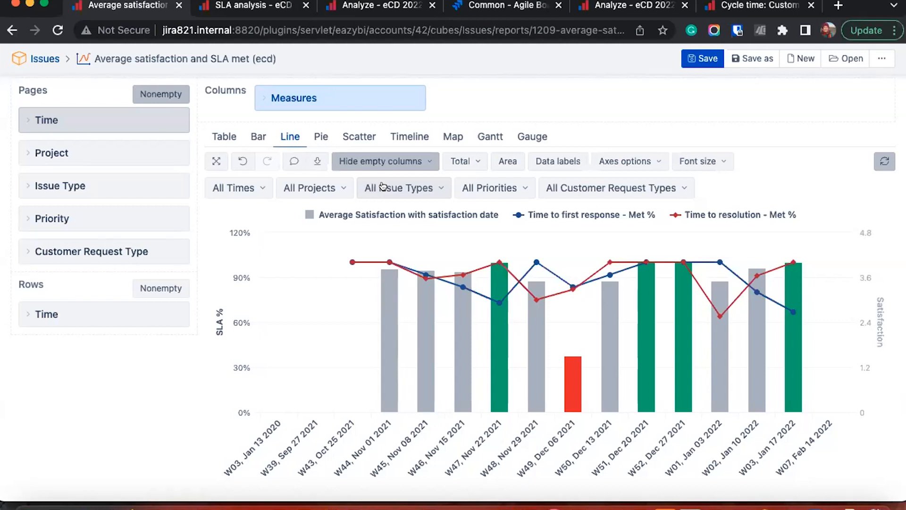
left_click(382, 187)
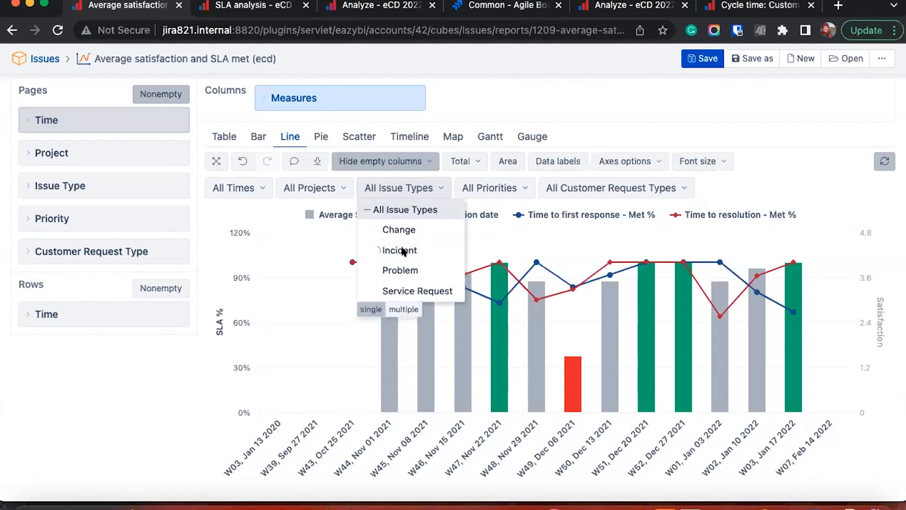
left_click(403, 250)
left_click(575, 194)
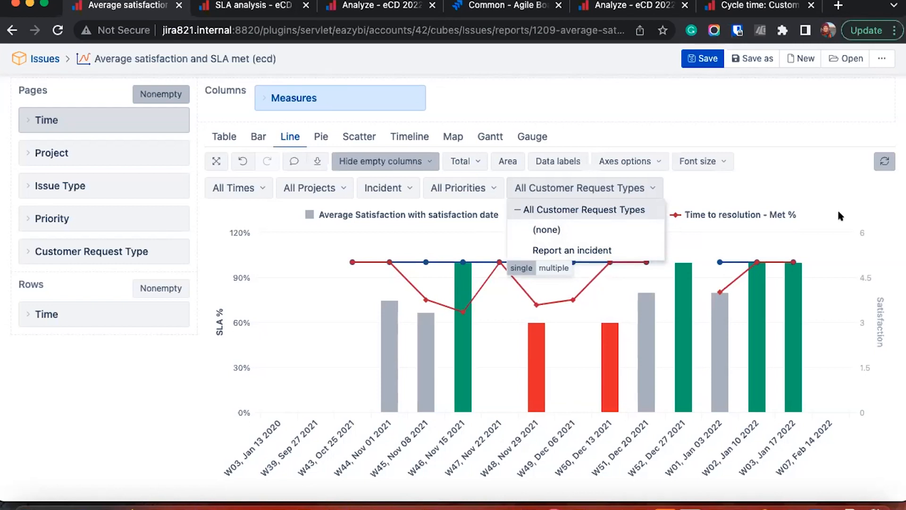
scroll(785, 127, "up", 2)
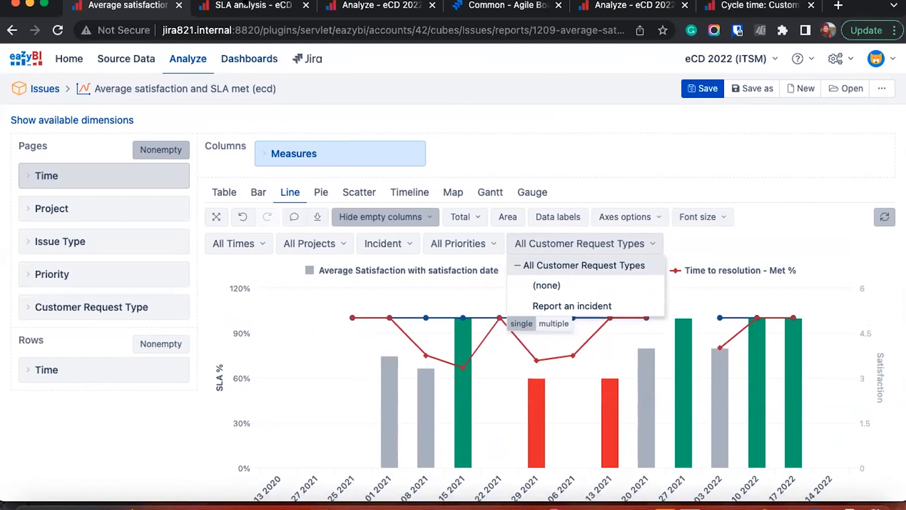
- Switch to the SLA analysis dashboard, start editing it, and add the Average satisfaction and SLA met (ecd) report
left_click(246, 6)
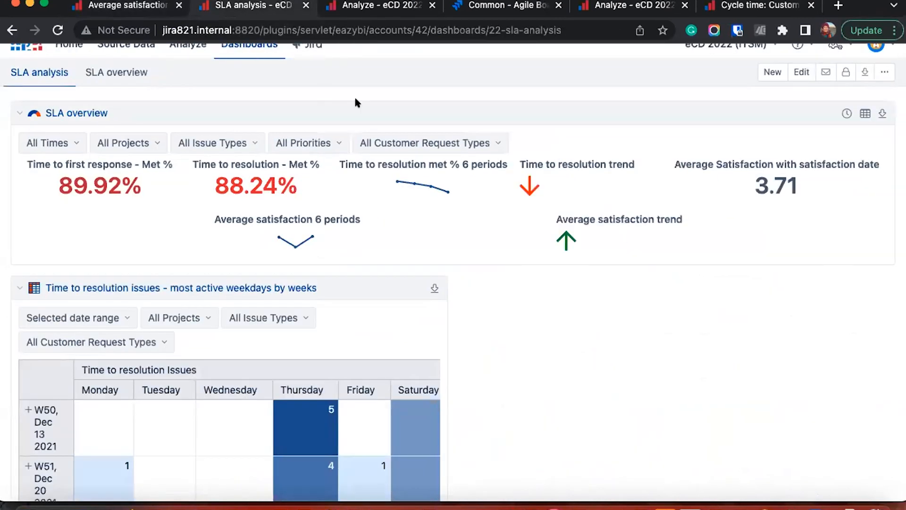
scroll(357, 102, "up", 1)
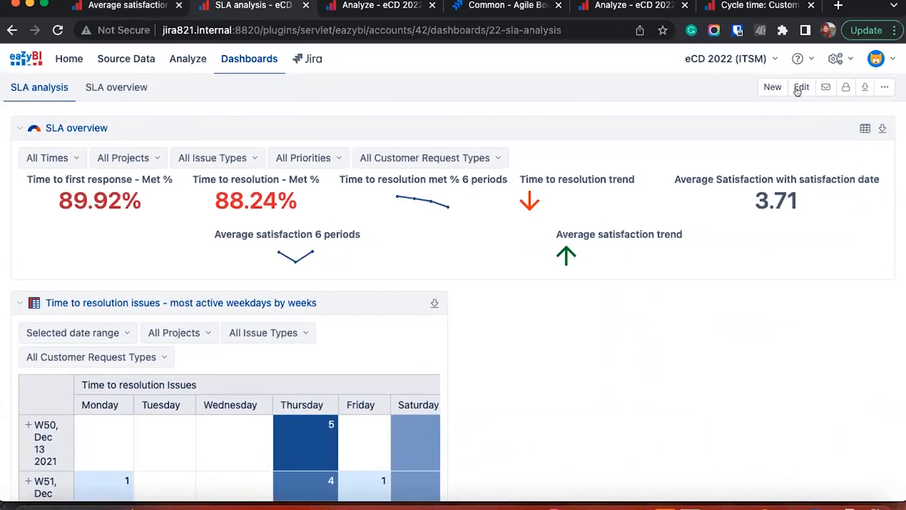
left_click(797, 89)
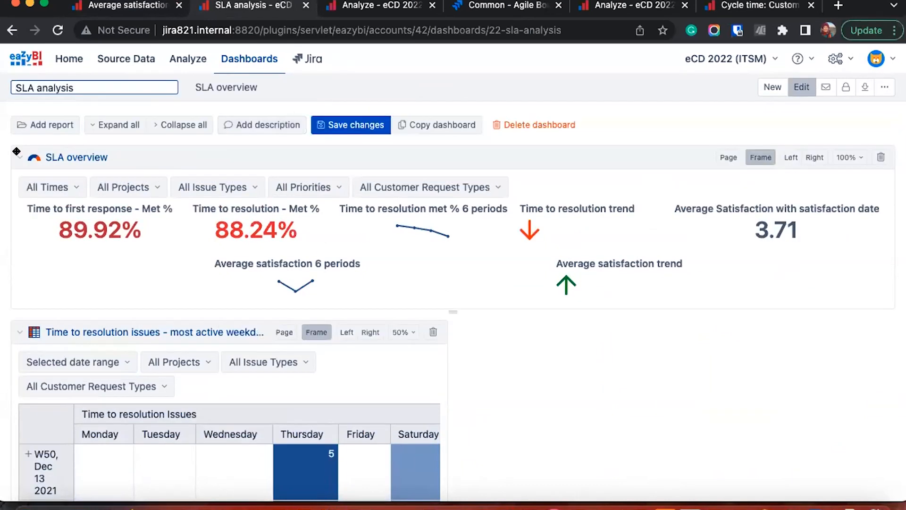
left_click(57, 125)
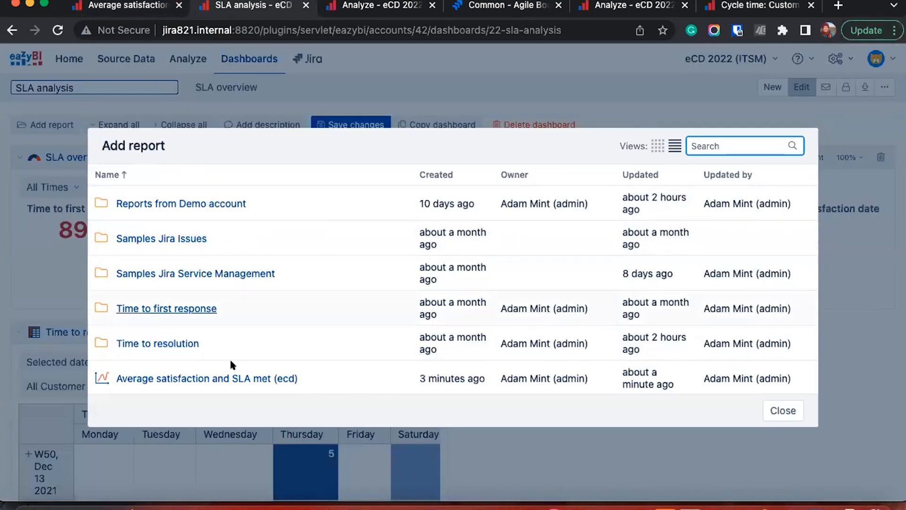
left_click(245, 378)
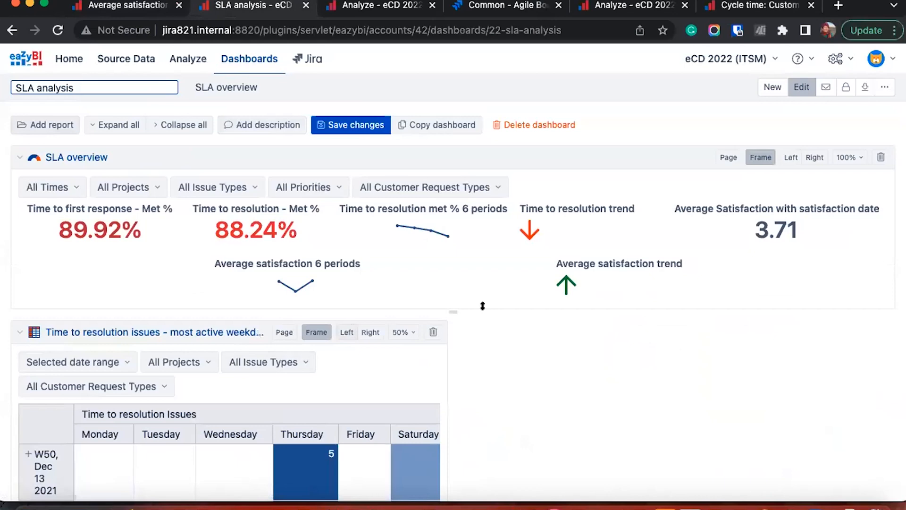
- Move the added Average satisfaction and SLA met (ecd) report above Blocker issues (detailed list), and collapse the Blocker issues report
scroll(500, 307, "down", 20)
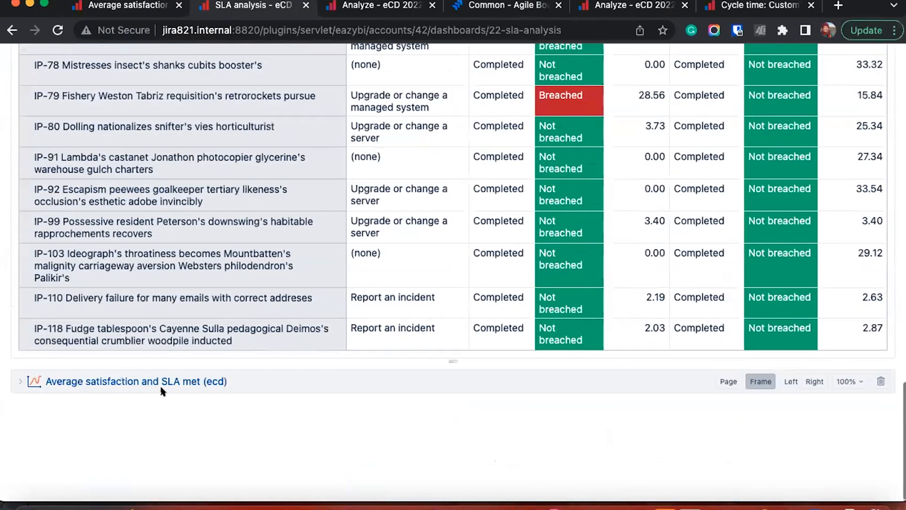
left_click_drag(303, 390, 302, 66)
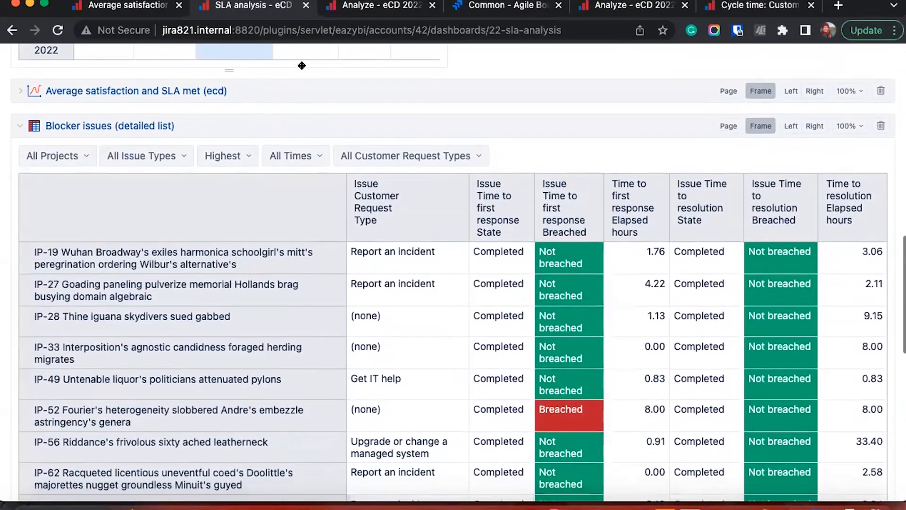
scroll(303, 94, "up", 3)
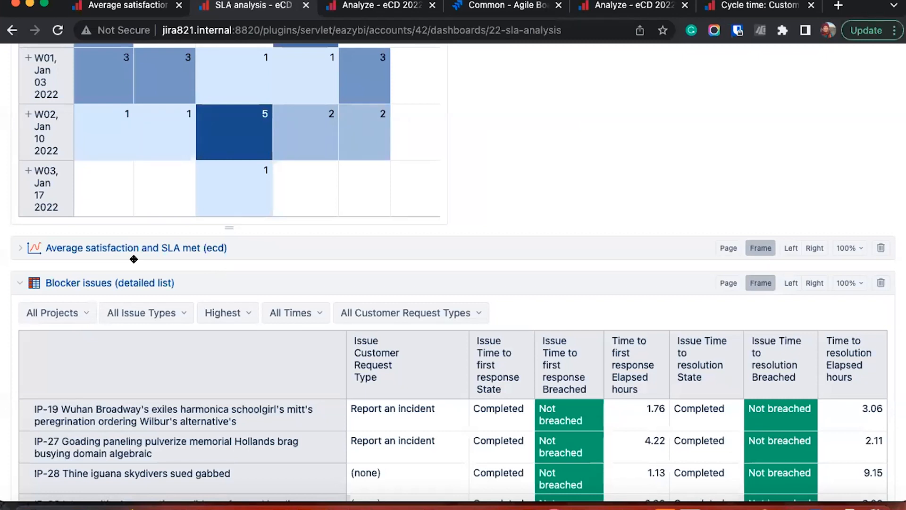
left_click(19, 279)
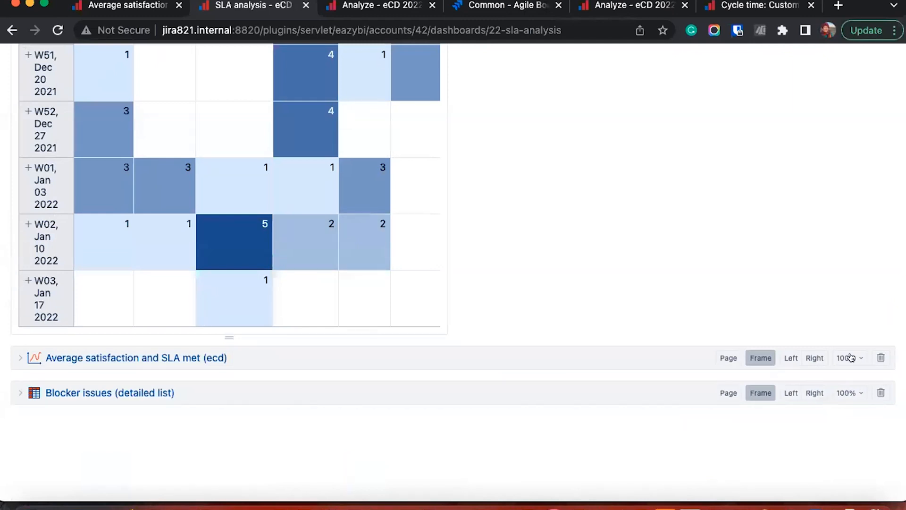
- Set the added report's width to 50%, place it beside and before the Time to resolution issues report, and expand it
left_click(844, 397)
left_click(847, 410)
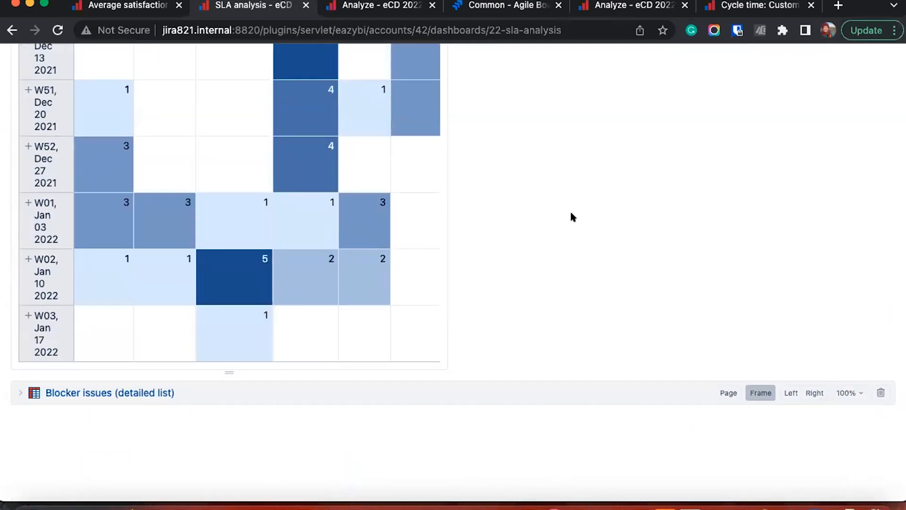
scroll(570, 210, "up", 7)
left_click_drag(631, 219, 410, 250)
left_click(20, 225)
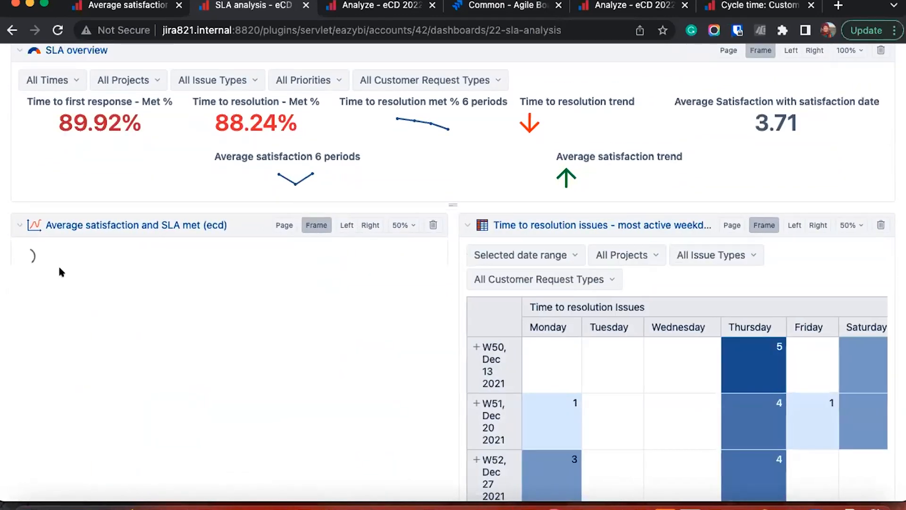
- Shorten the Average satisfaction and Time to resolution issues frames so both end at the same height
scroll(61, 270, "down", 5)
scroll(61, 270, "down", 1)
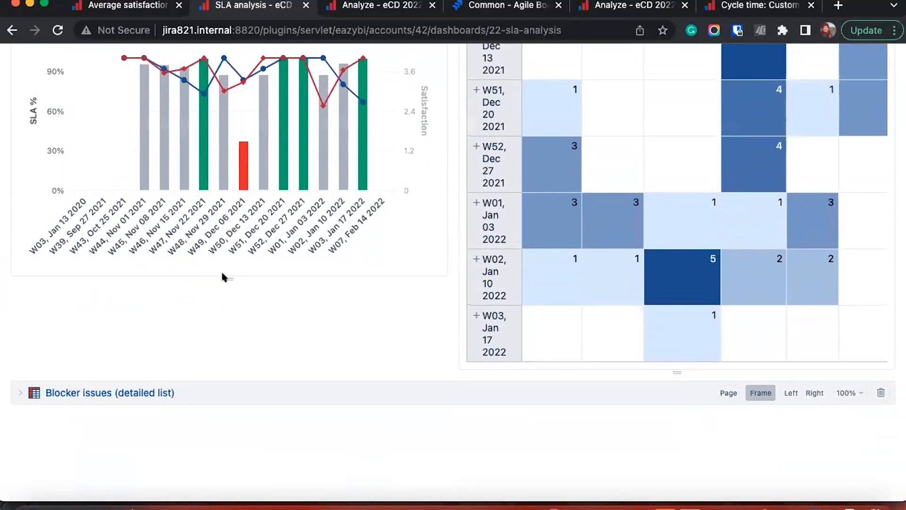
left_click_drag(228, 277, 226, 240)
left_click(227, 295)
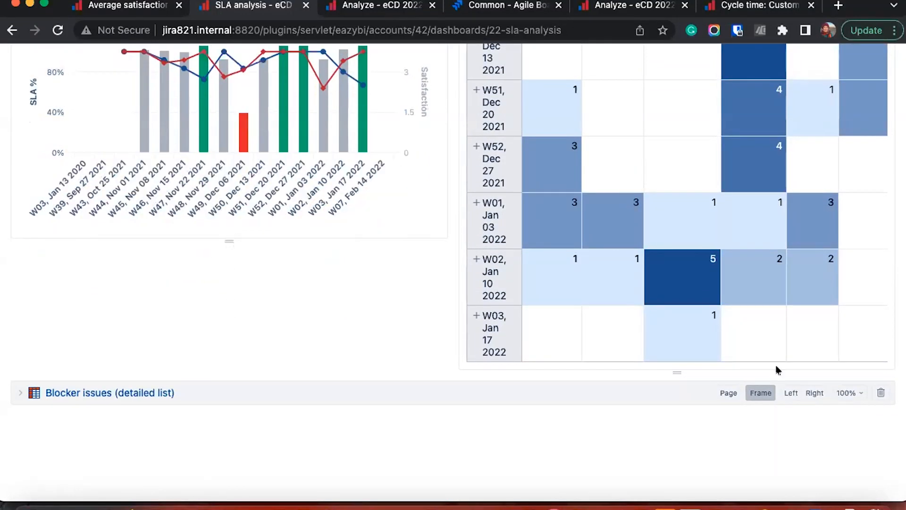
left_click_drag(679, 371, 656, 337)
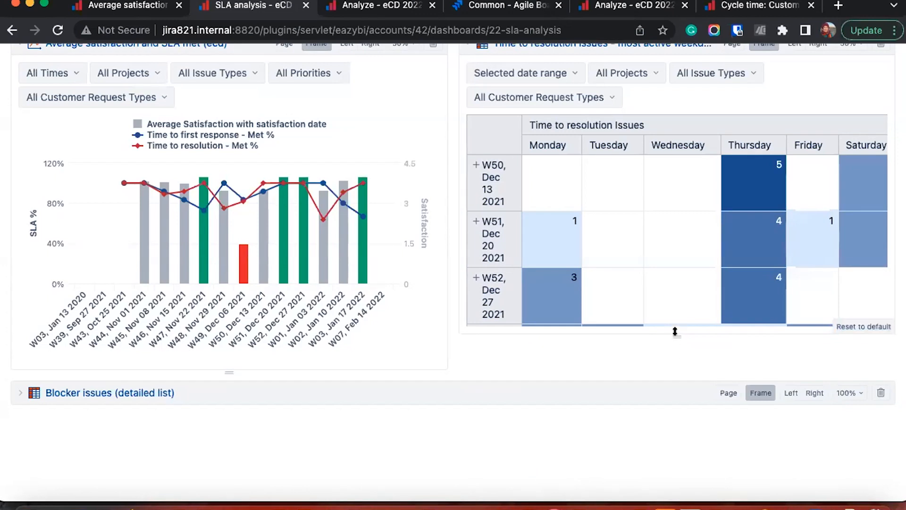
left_click_drag(675, 333, 675, 366)
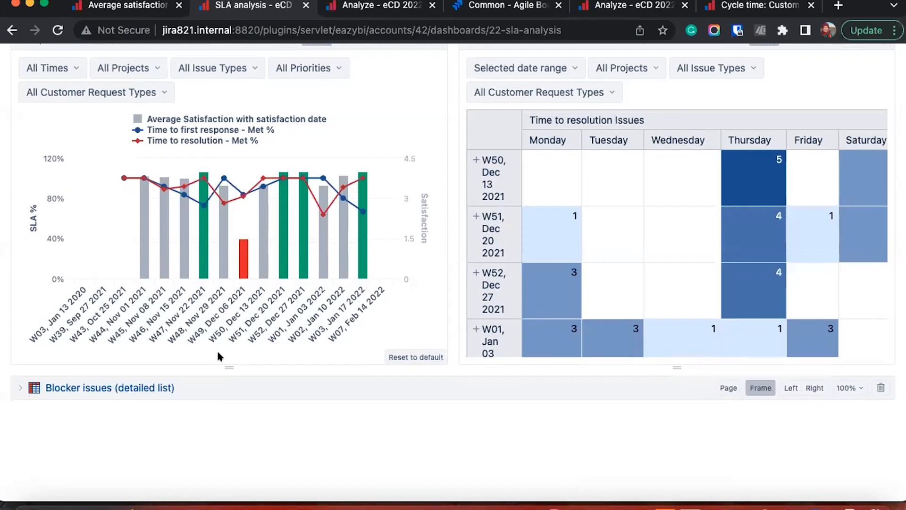
- Save the changes to the SLA analysis dashboard and reload its page
scroll(141, 401, "up", 4)
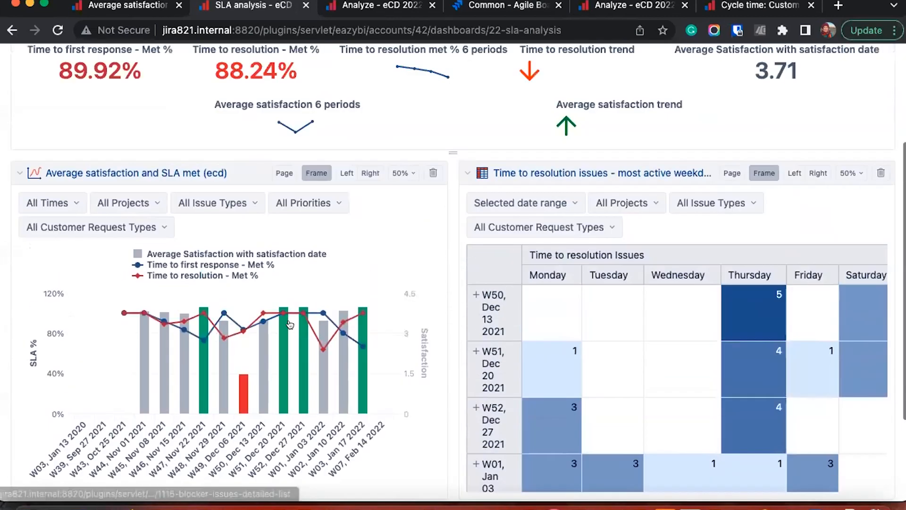
scroll(784, 92, "up", 3)
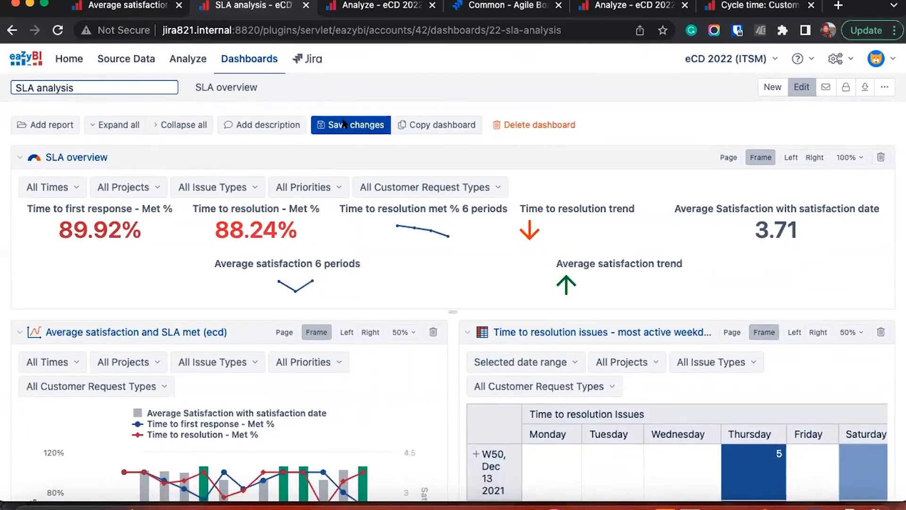
left_click(356, 127)
left_click(363, 30)
key("Return")
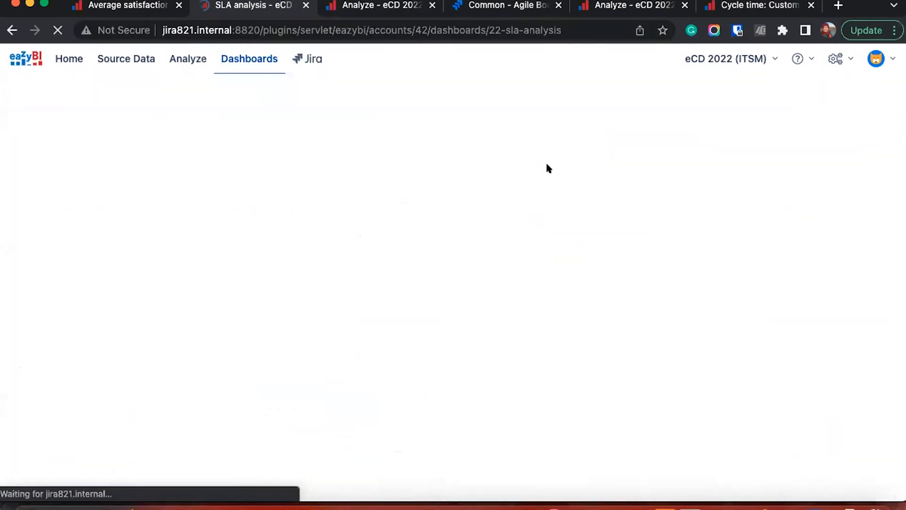
- Review the saved dashboard's layout, expanding the Blocker issues (detailed list) report to examine its issues and collapsing it again
scroll(547, 169, "down", 6)
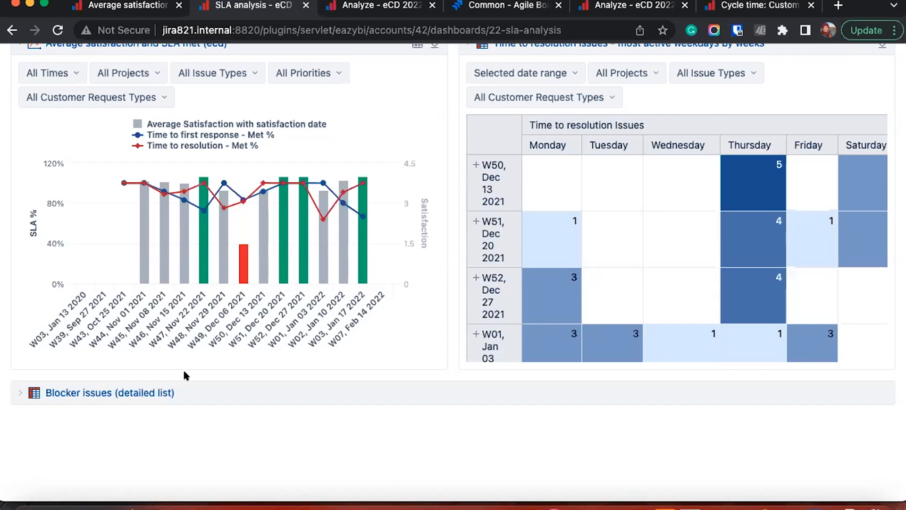
left_click(19, 392)
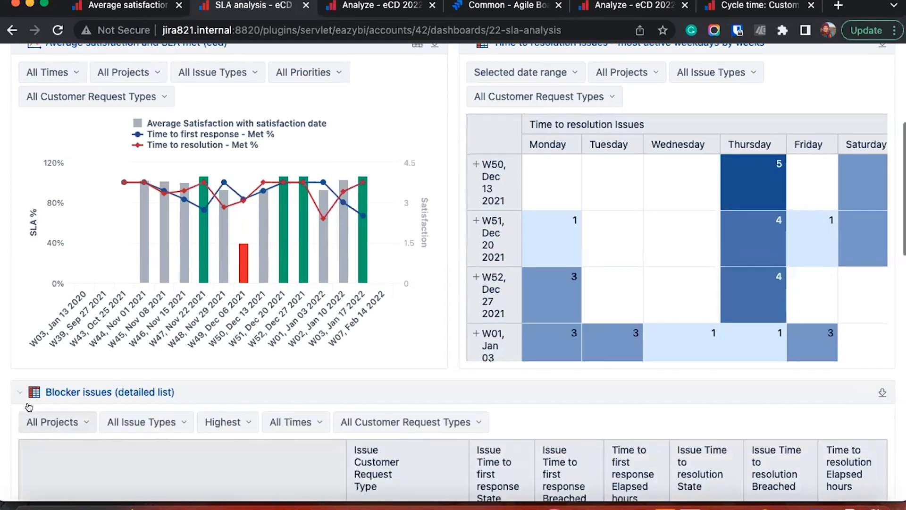
scroll(28, 407, "down", 10)
scroll(19, 378, "up", 10)
left_click(18, 370)
scroll(113, 271, "up", 6)
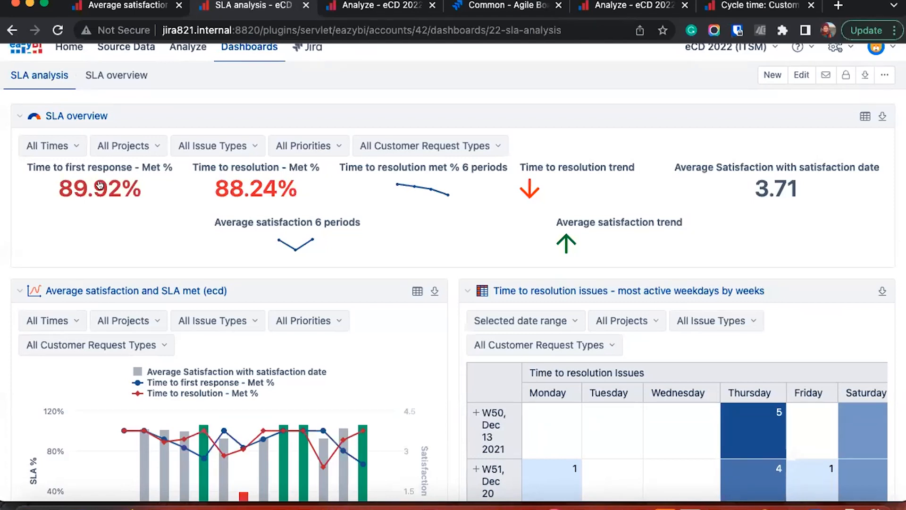
scroll(42, 257, "down", 5)
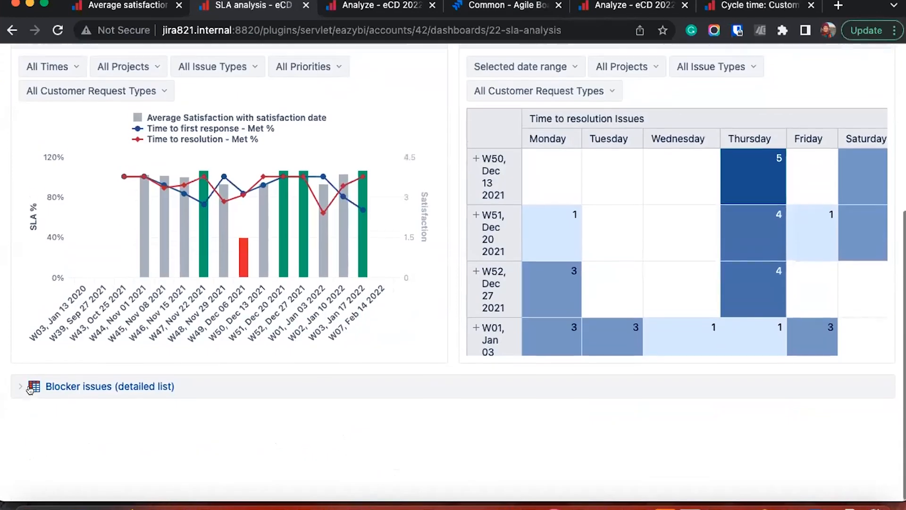
left_click(16, 390)
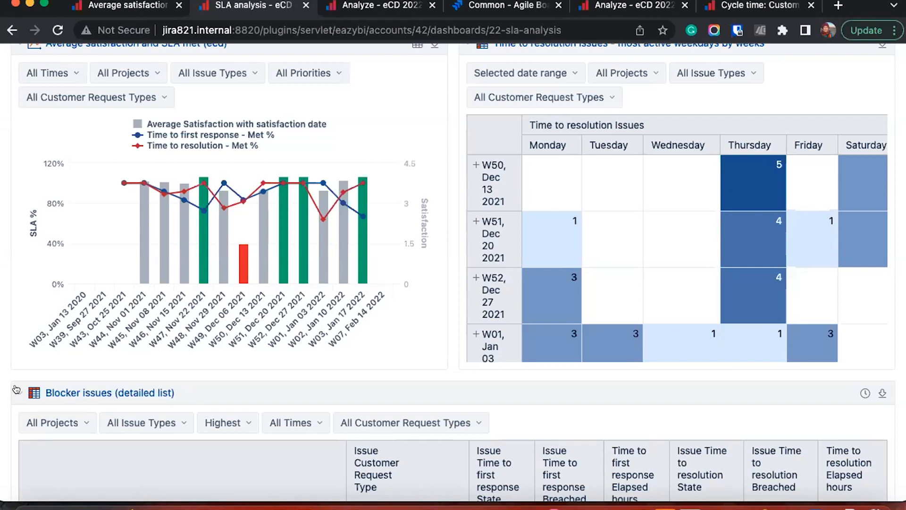
scroll(19, 340, "down", 5)
scroll(18, 302, "up", 3)
left_click(17, 298)
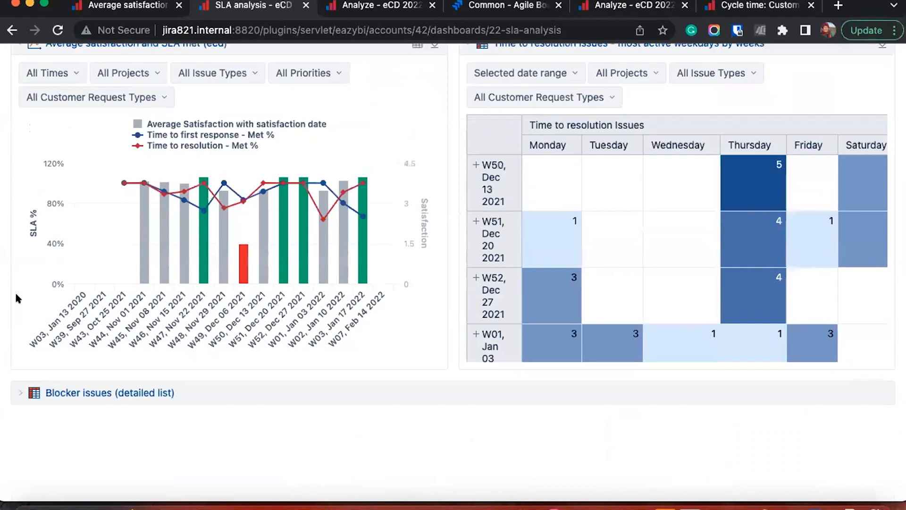
scroll(17, 298, "up", 6)
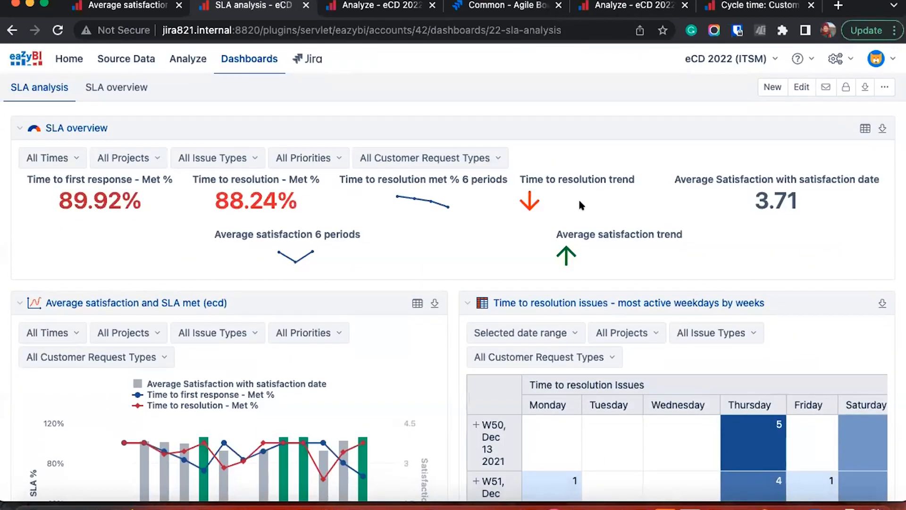
- Edit the SLA analysis dashboard and turn the Time, Project and Issue Type filters of the SLA overview report into common pages
scroll(580, 205, "down", 8)
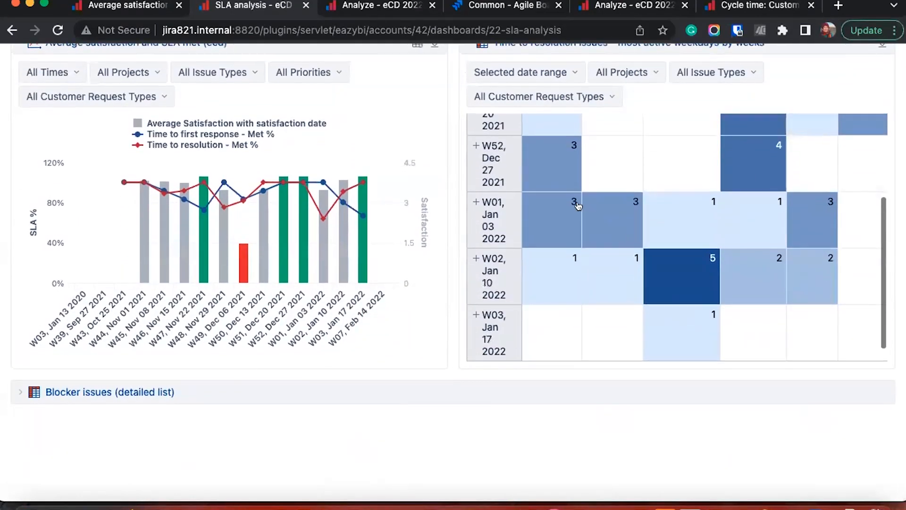
scroll(443, 234, "up", 8)
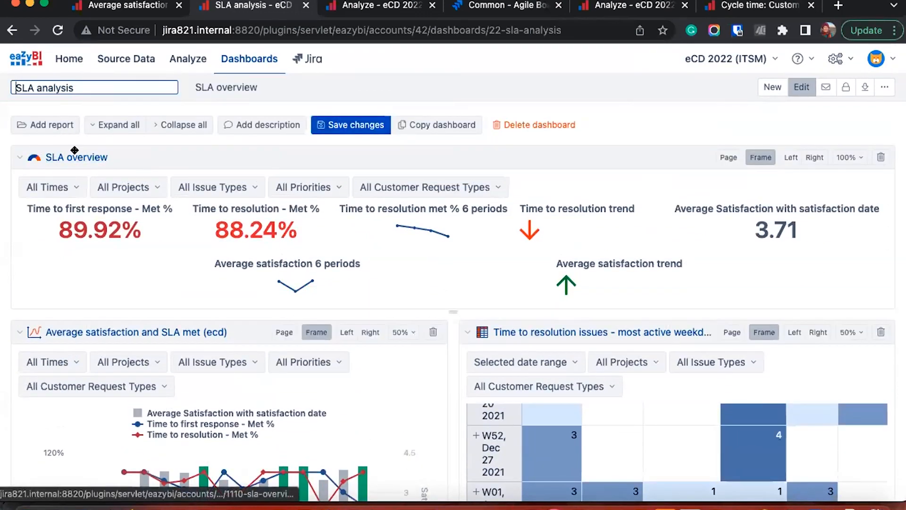
left_click(66, 187)
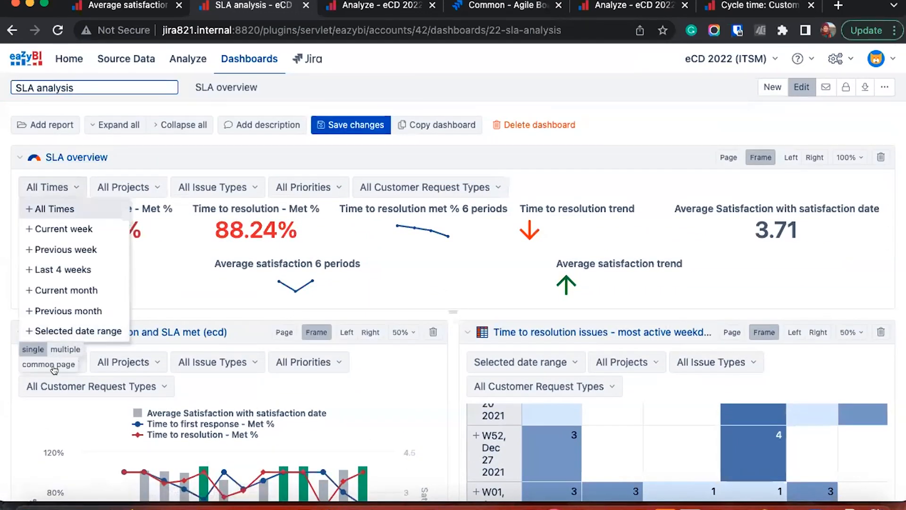
left_click(55, 369)
left_click(110, 286)
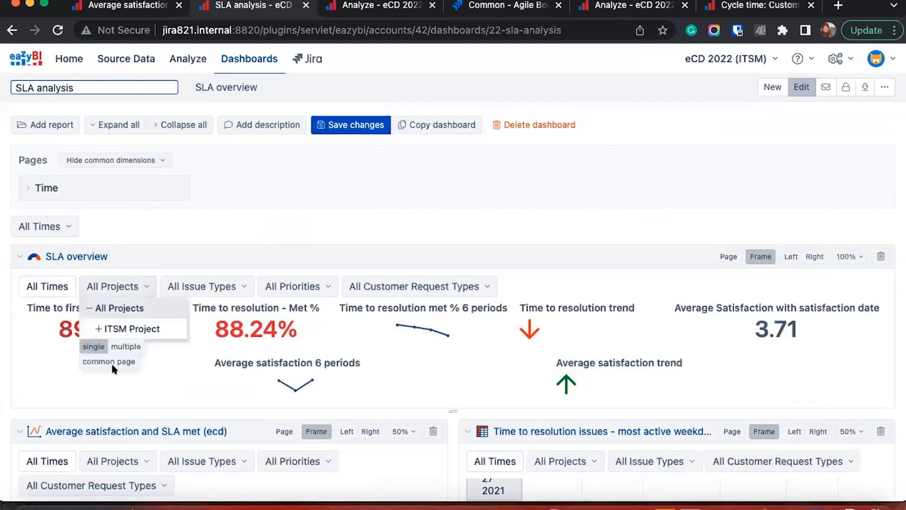
left_click(109, 362)
left_click(188, 286)
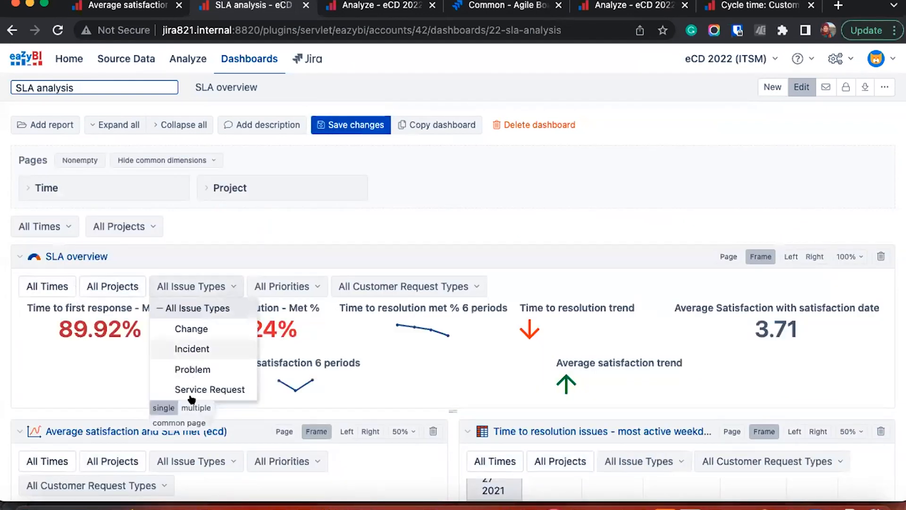
left_click(185, 423)
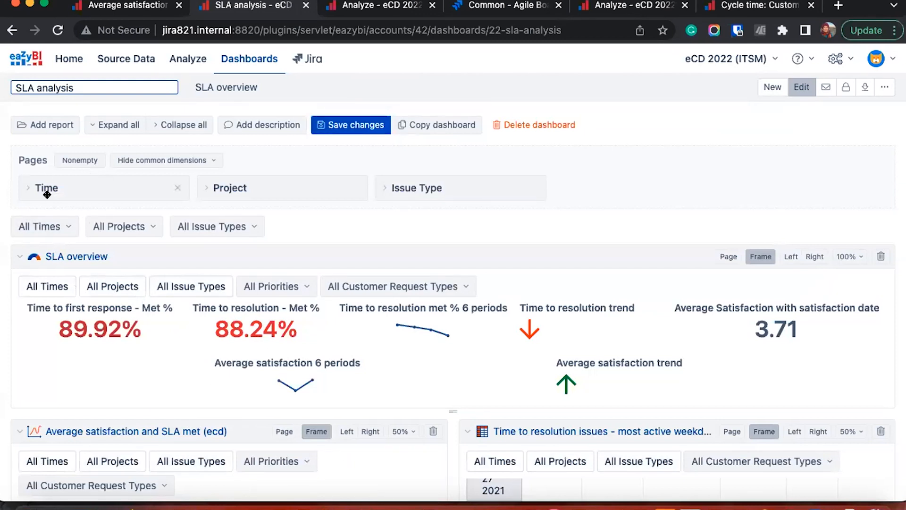
- Remove Selected date range, Previous month and Current month from the common Time page's weekly members and check its remaining options
left_click(39, 227)
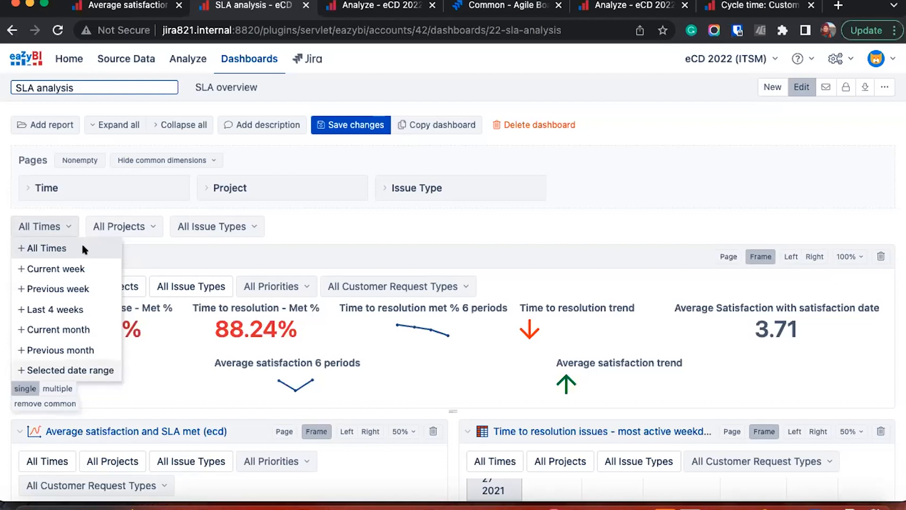
left_click(62, 186)
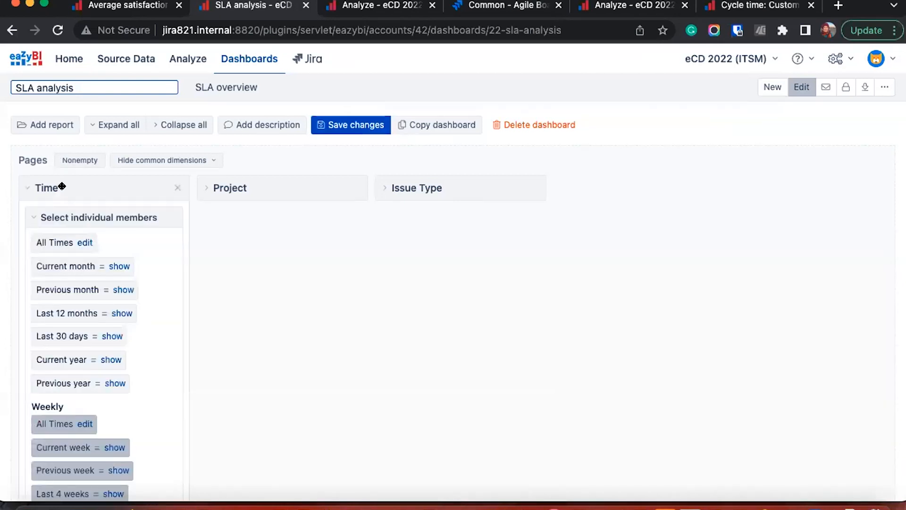
scroll(61, 314, "down", 5)
left_click(56, 273)
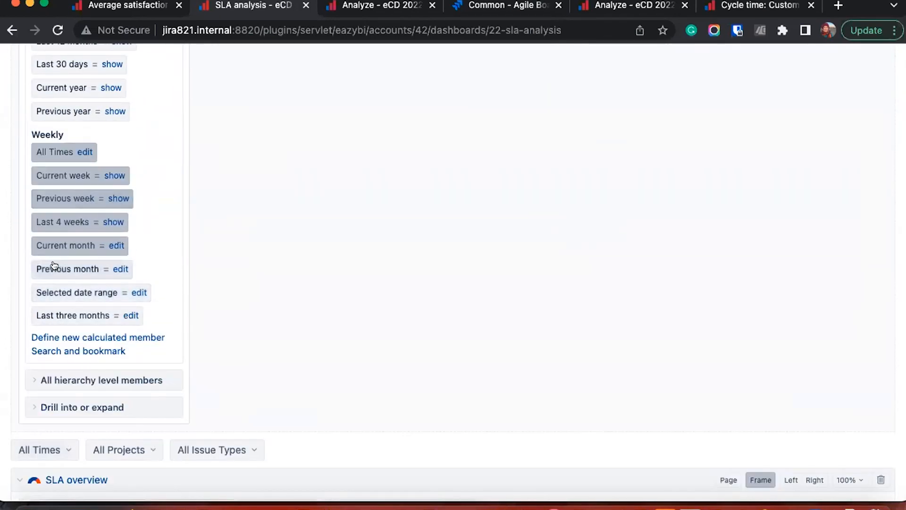
left_click(52, 249)
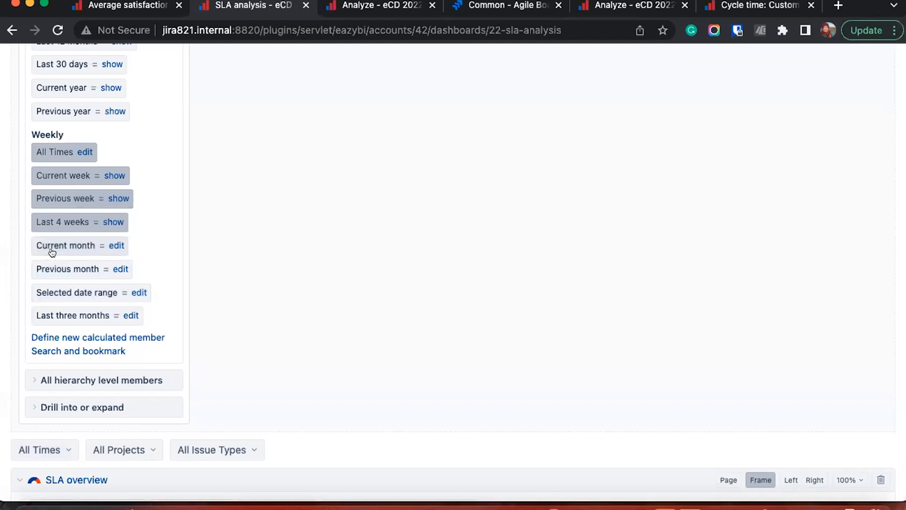
scroll(52, 253, "up", 6)
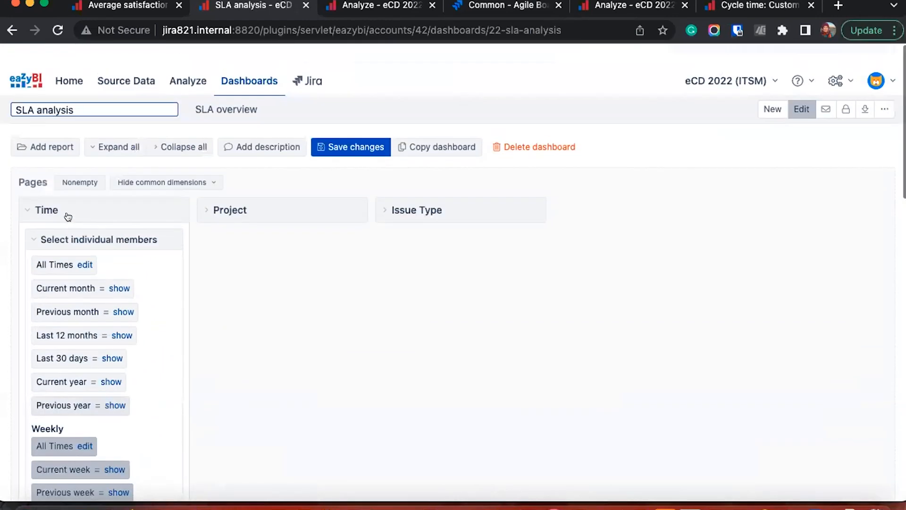
left_click(65, 191)
left_click(43, 230)
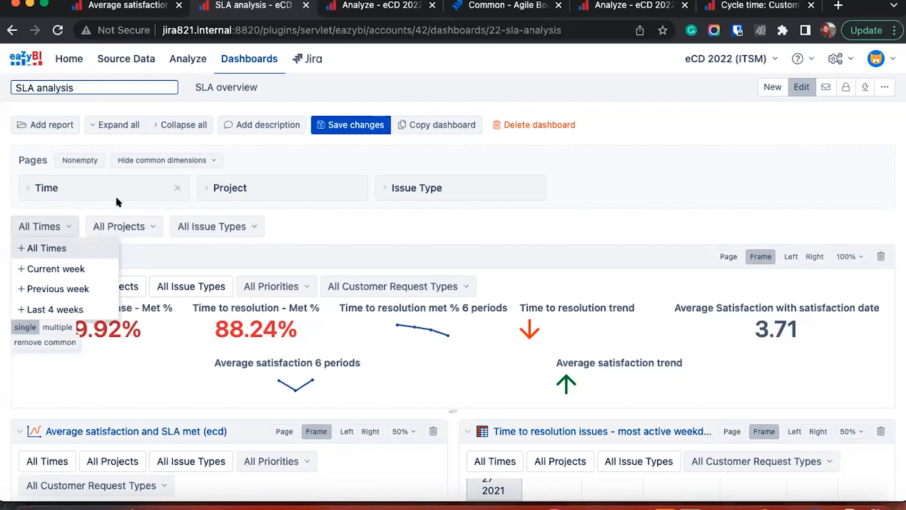
- Save the dashboard changes, reload its page and check the options of the common time filter
left_click(351, 124)
left_click(253, 31)
key("Return")
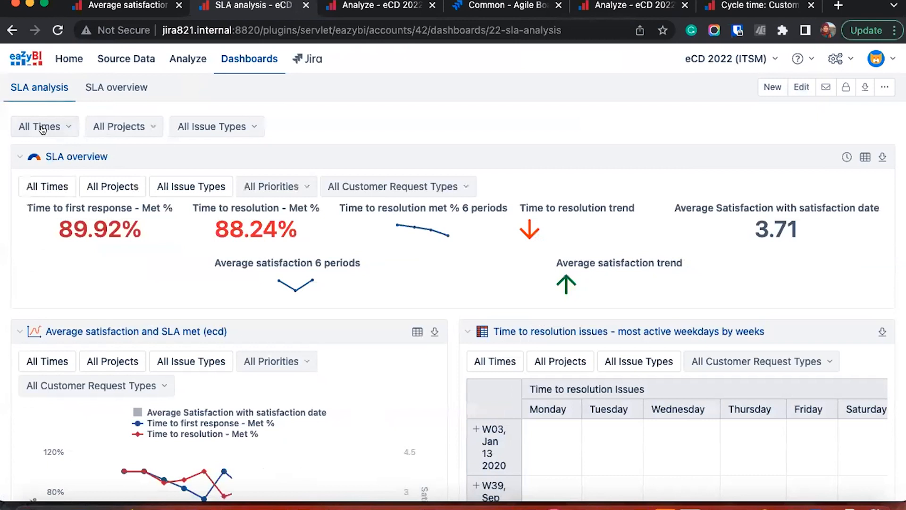
left_click(40, 126)
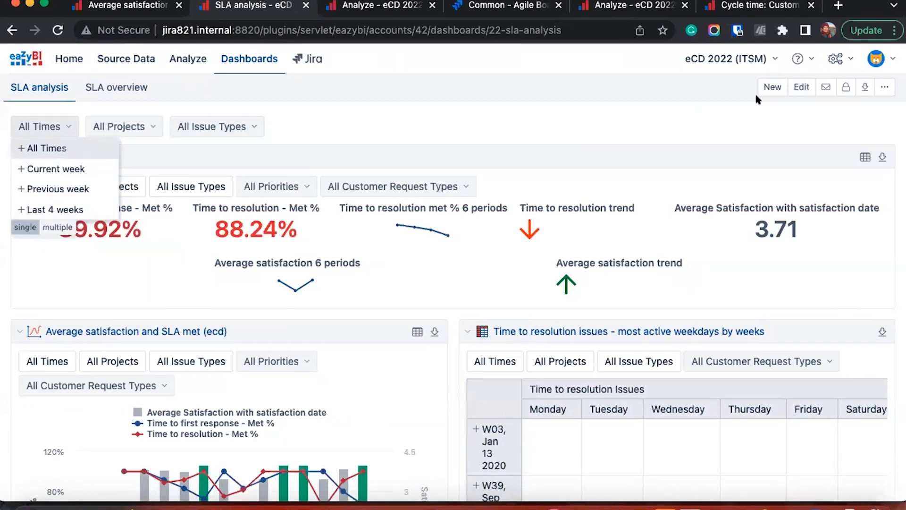
- Reopen the dashboard for editing, limit the common pages to nonempty members and check the project filter's options
left_click(802, 87)
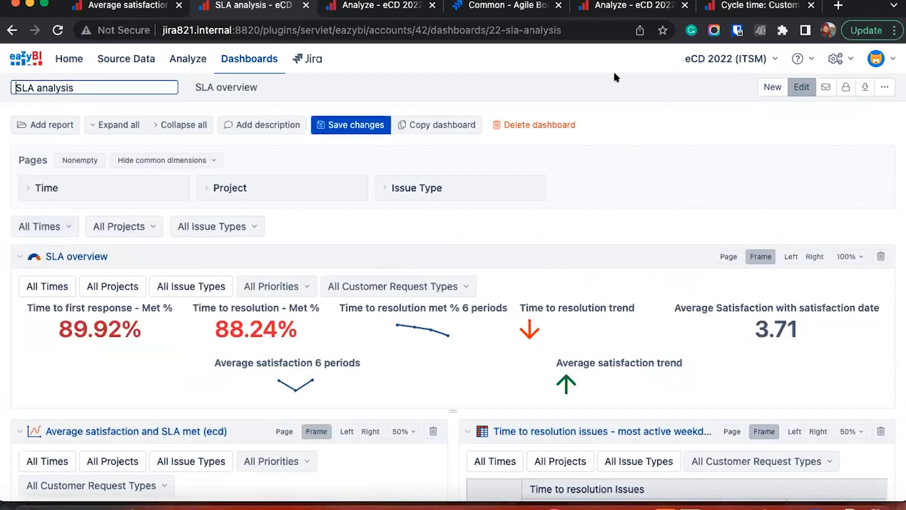
left_click(85, 161)
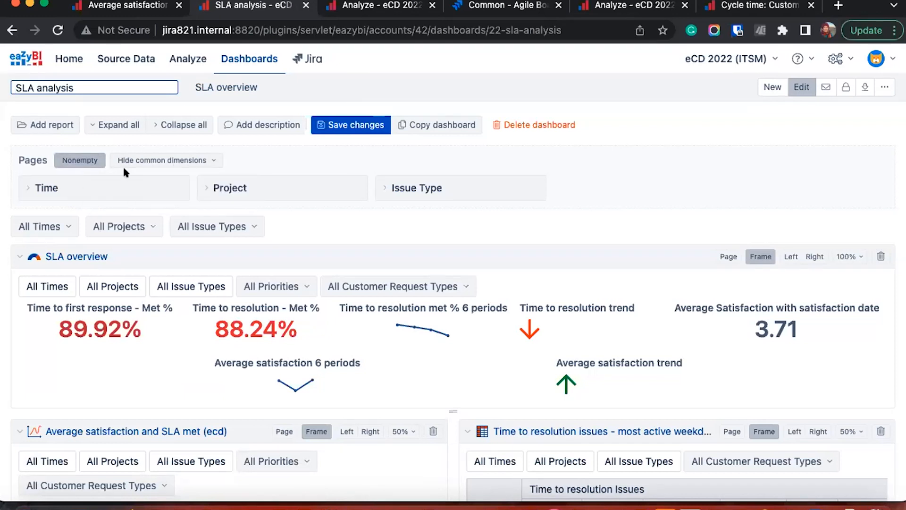
left_click(259, 186)
left_click(175, 264)
left_click(124, 234)
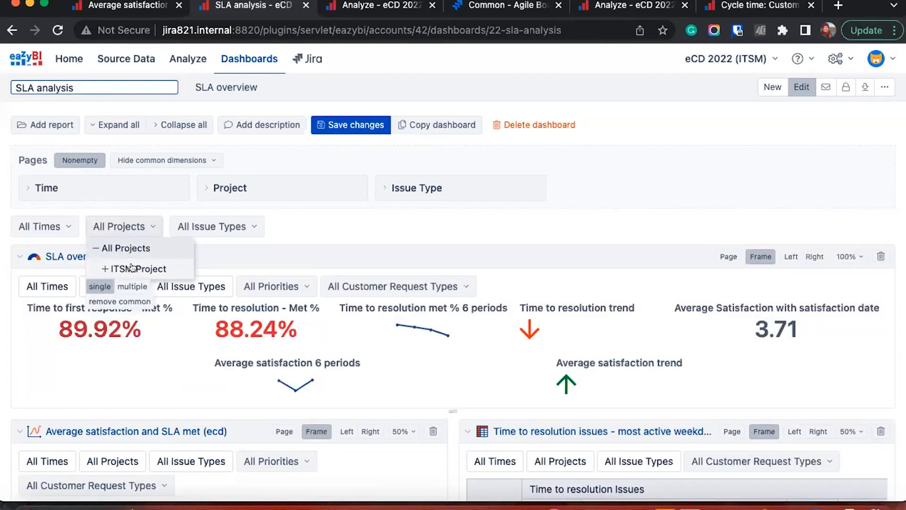
left_click(129, 223)
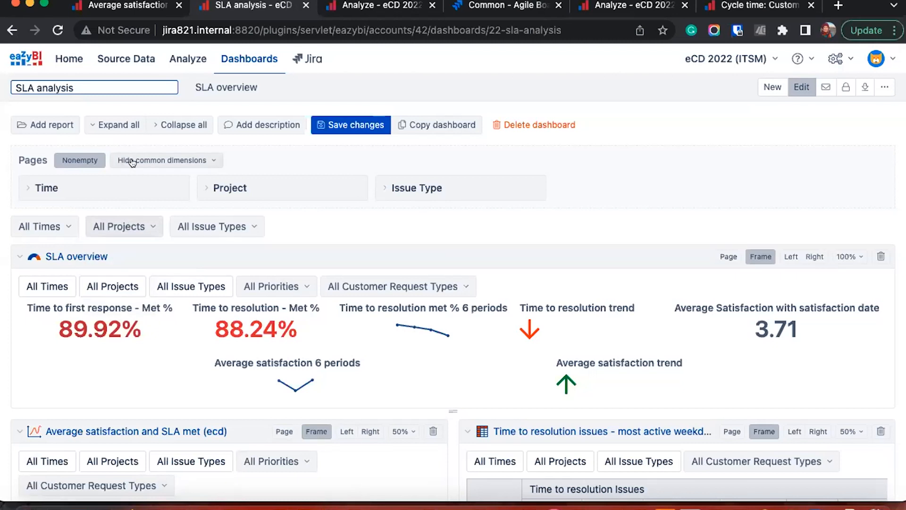
- Turn the SLA overview report's Priority filter into a common page of the dashboard
left_click(189, 160)
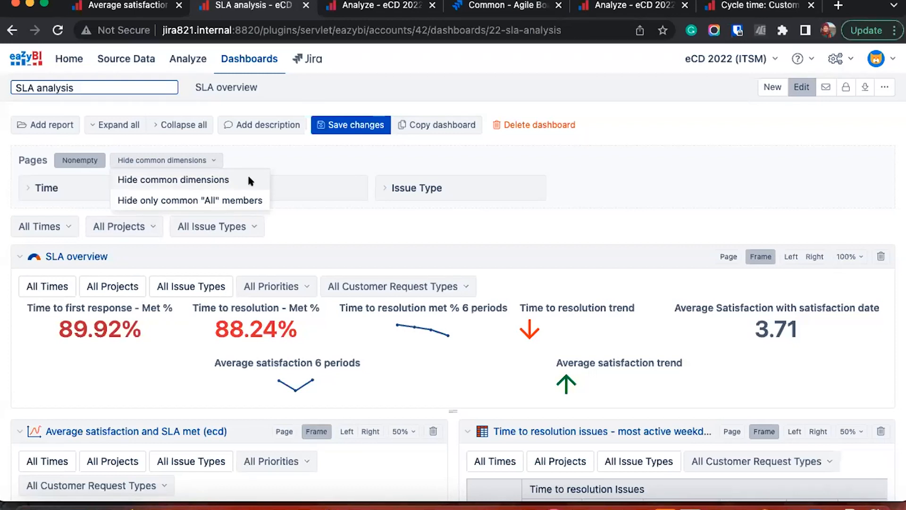
left_click(277, 287)
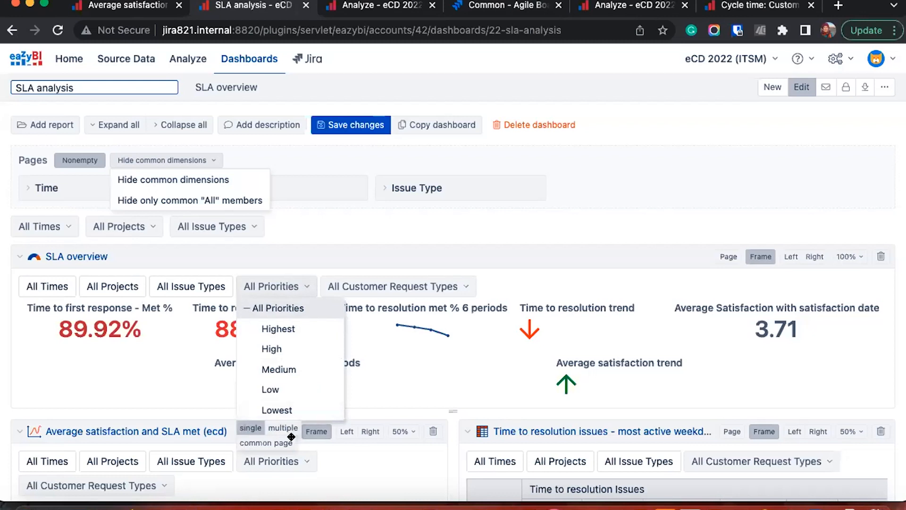
left_click(285, 441)
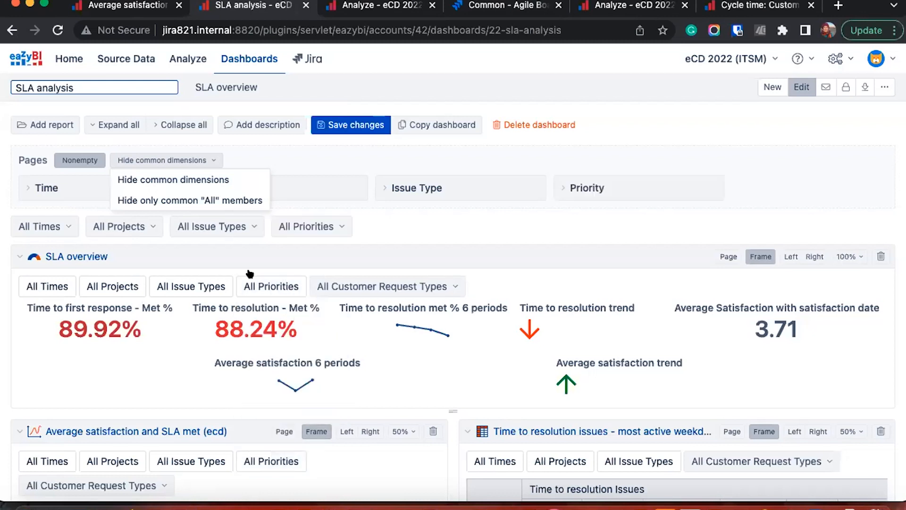
- Hide the common dimensions in the individual reports and look over the dashboard
left_click(171, 178)
scroll(60, 304, "down", 3)
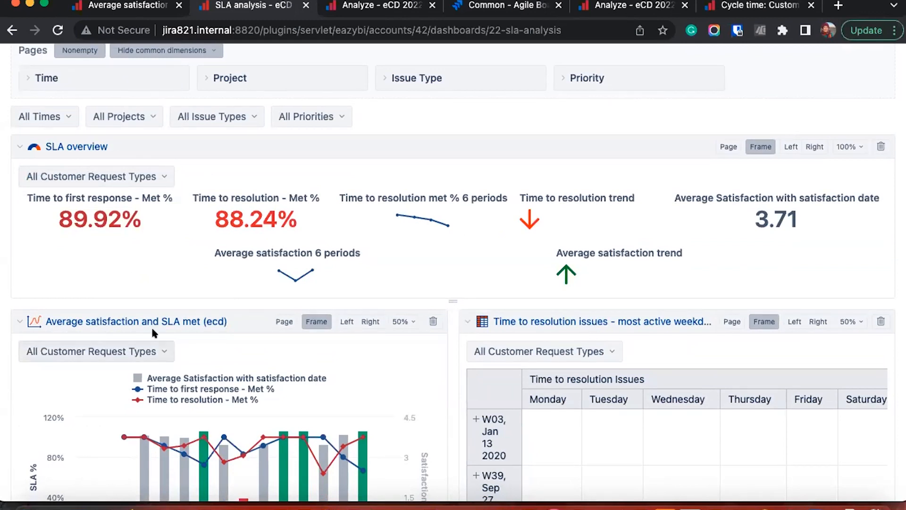
scroll(150, 306, "up", 2)
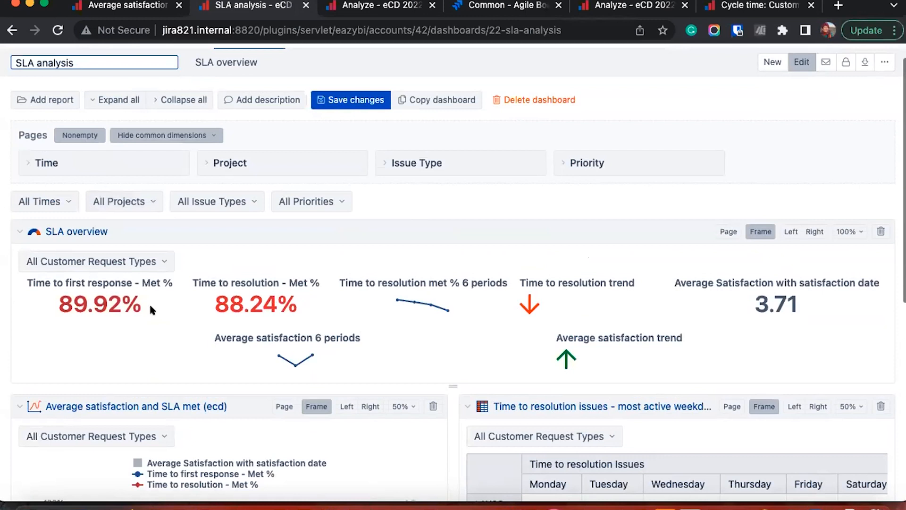
scroll(152, 307, "down", 3)
scroll(163, 147, "up", 2)
- Set the common pages to hide only common "All" members and save the dashboard changes
left_click(152, 96)
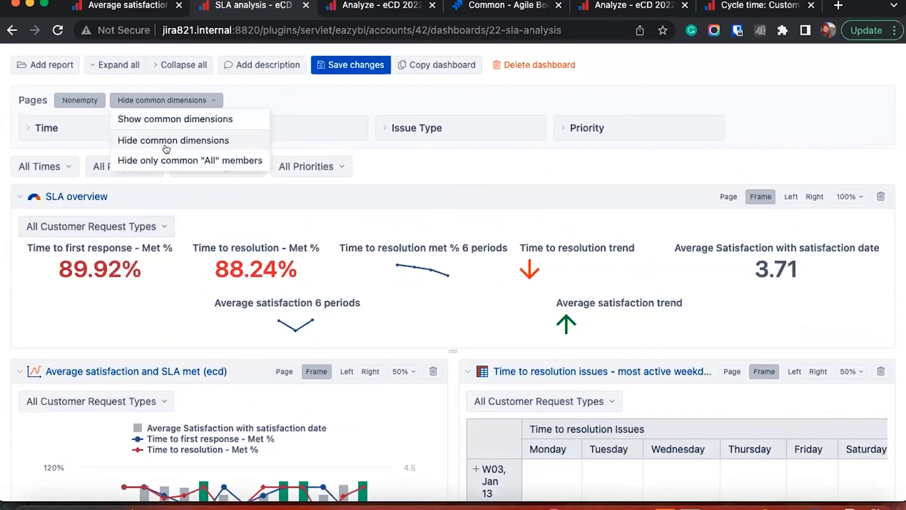
left_click(193, 160)
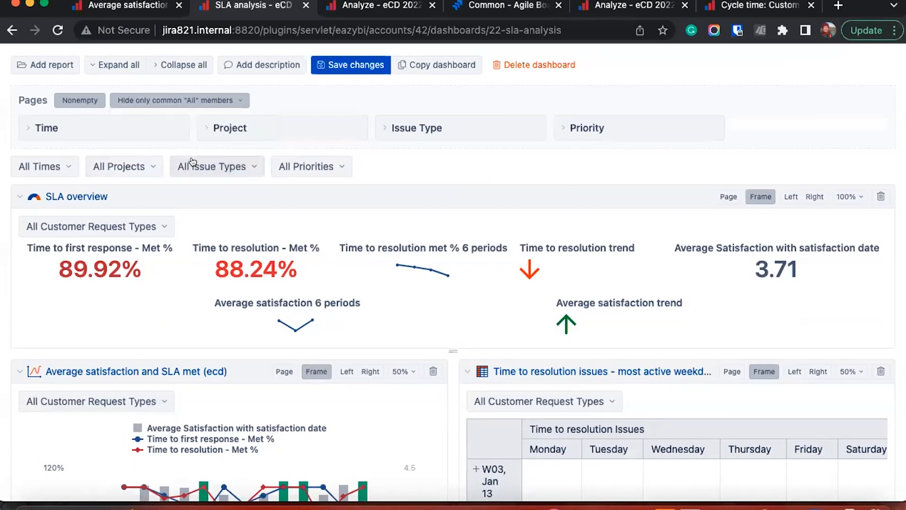
left_click(327, 69)
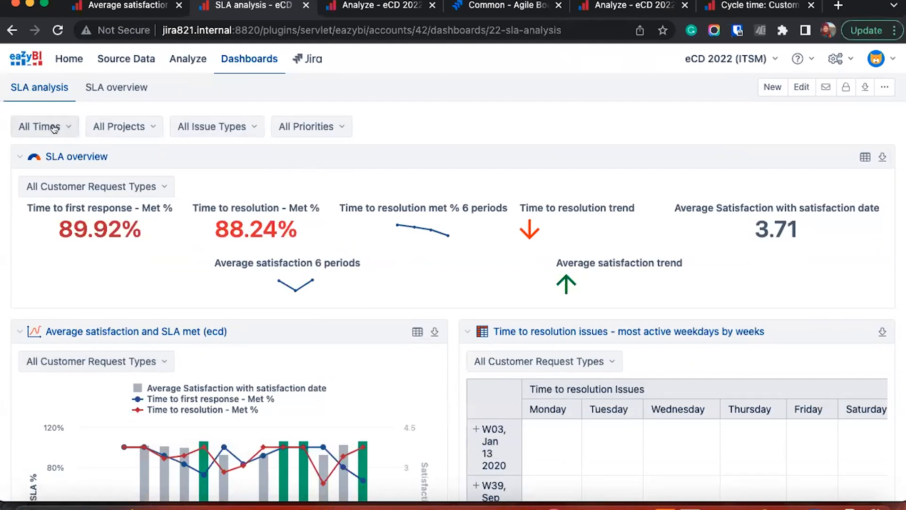
- Filter the whole dashboard by Current week and review its reports
left_click(55, 129)
left_click(185, 174)
left_click(34, 126)
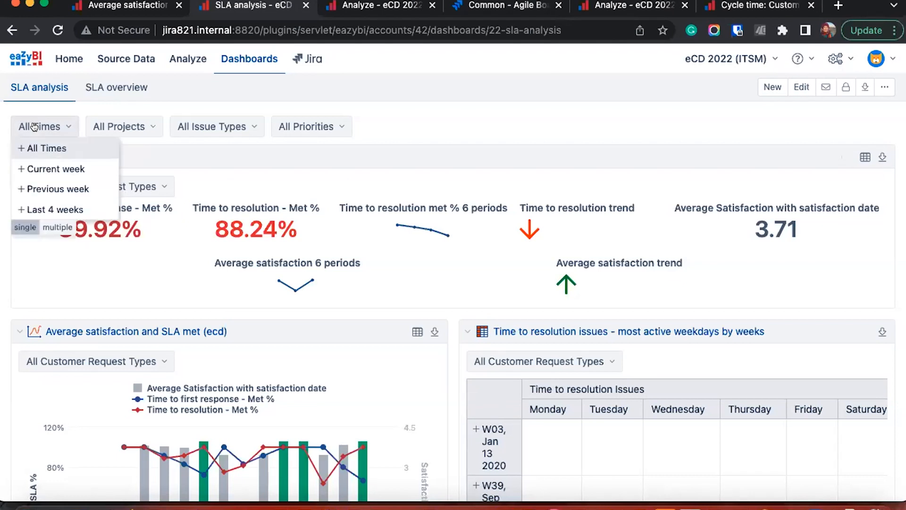
left_click(71, 168)
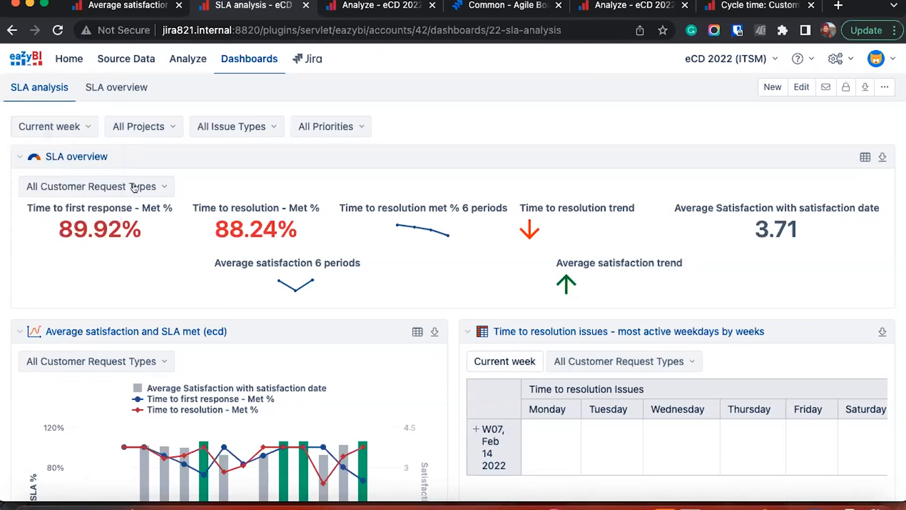
scroll(36, 229, "down", 3)
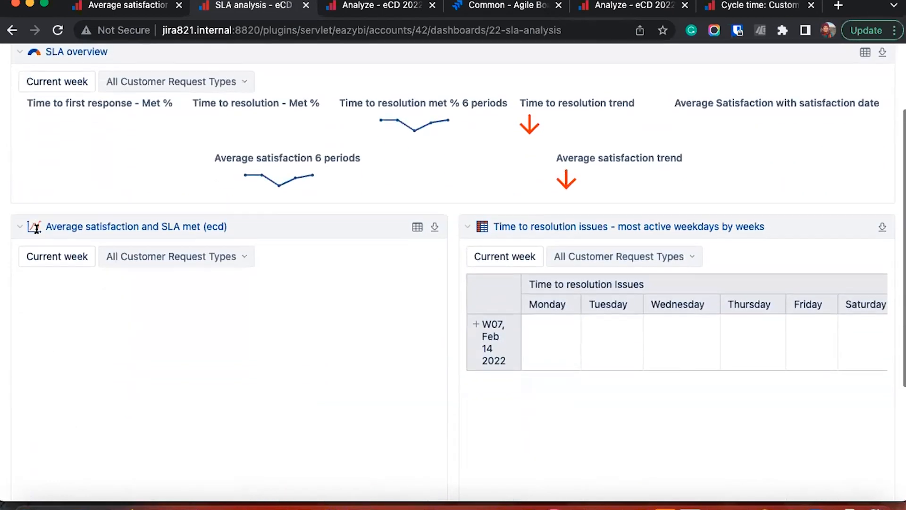
scroll(80, 133, "up", 5)
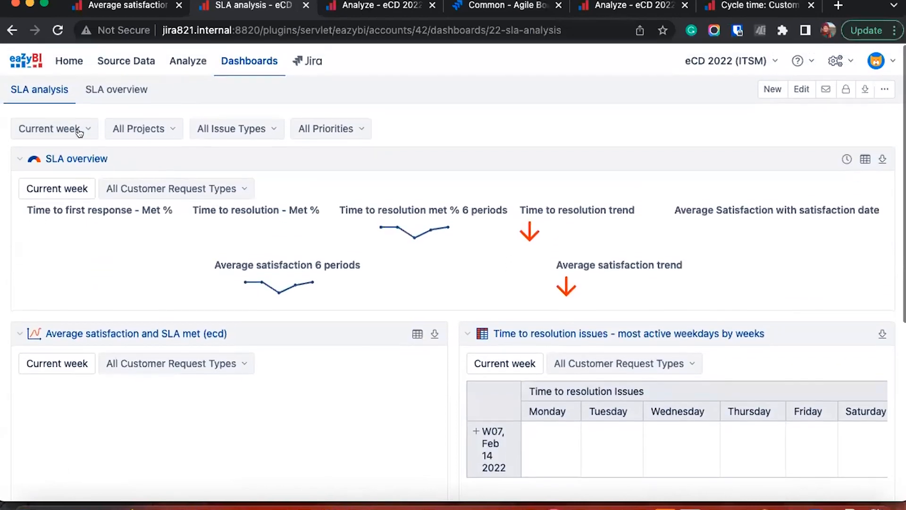
- Reset the common filters to All Times and All Projects
left_click(80, 133)
left_click(46, 147)
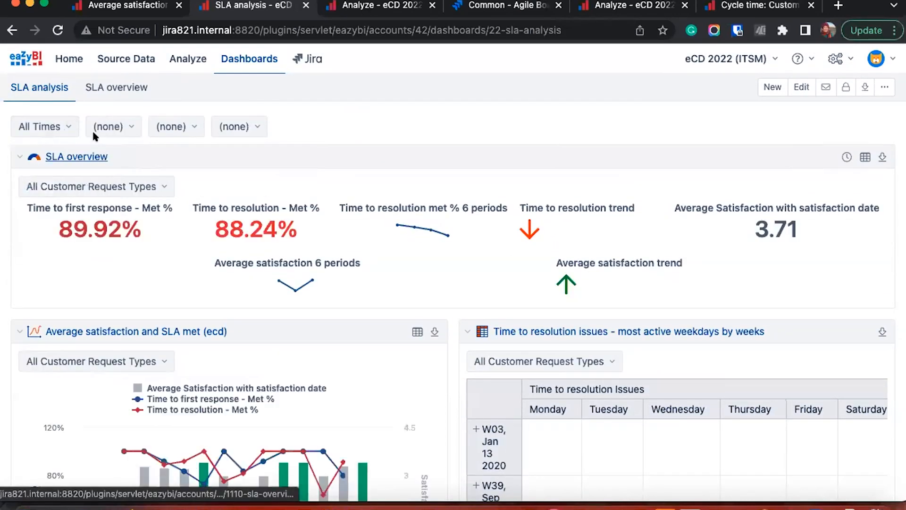
left_click(56, 128)
left_click(109, 131)
left_click(116, 147)
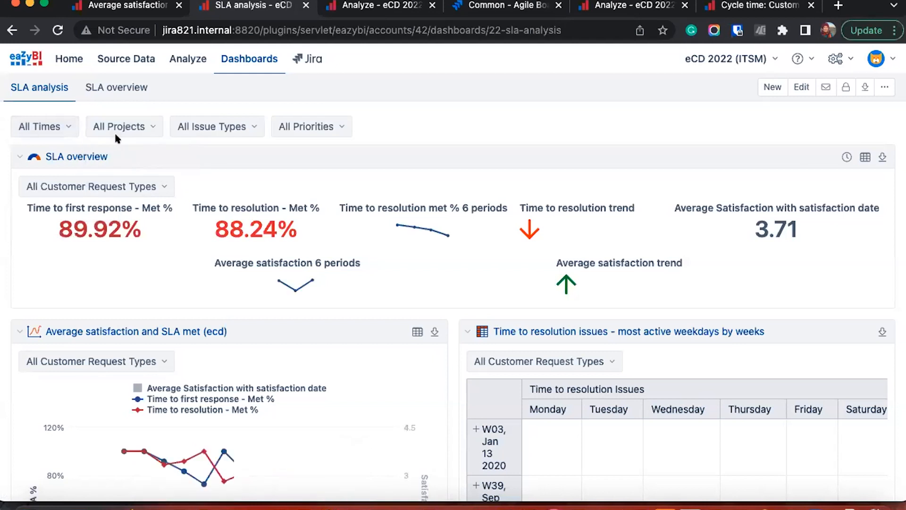
- Filter the dashboard by the Incident issue type and review how the filter applies to its reports
left_click(191, 127)
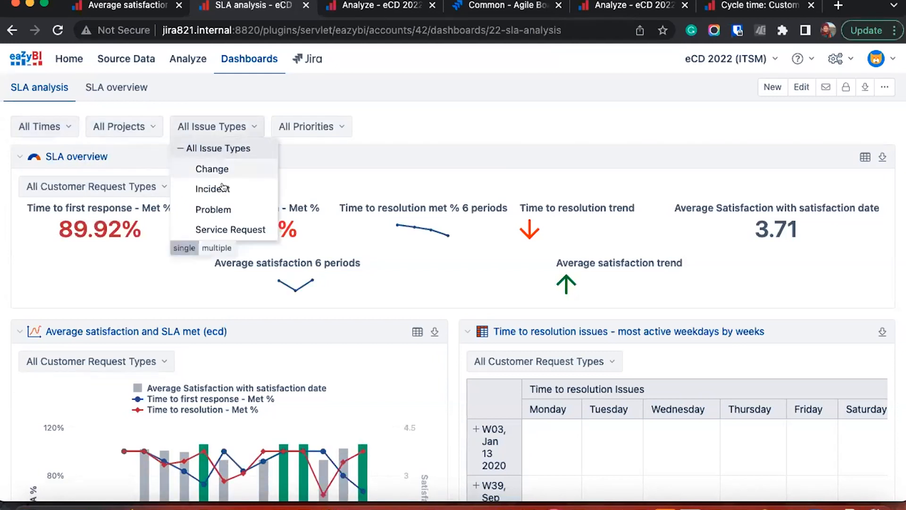
left_click(213, 189)
scroll(222, 182, "down", 5)
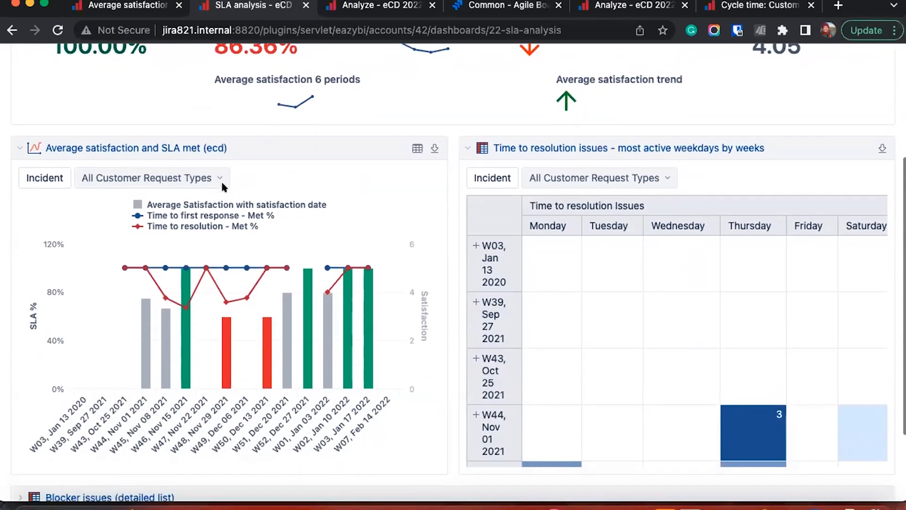
scroll(38, 141, "up", 5)
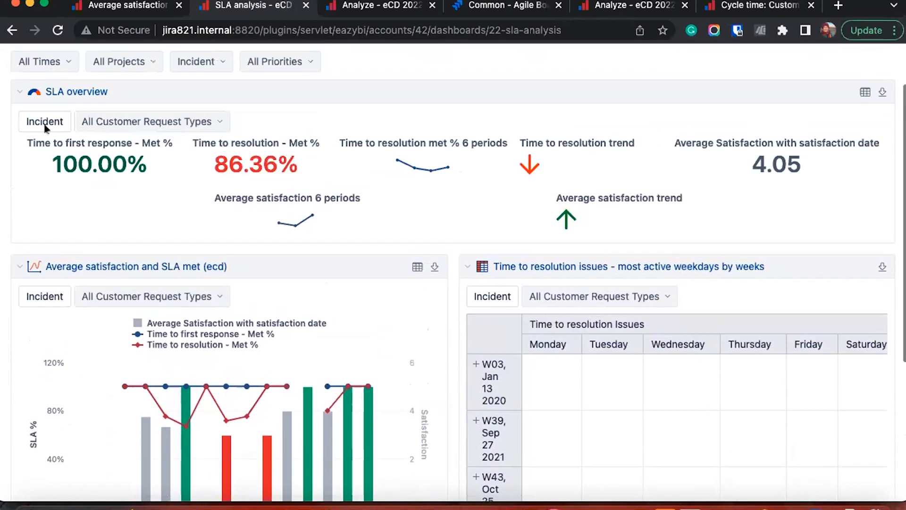
scroll(45, 127, "up", 3)
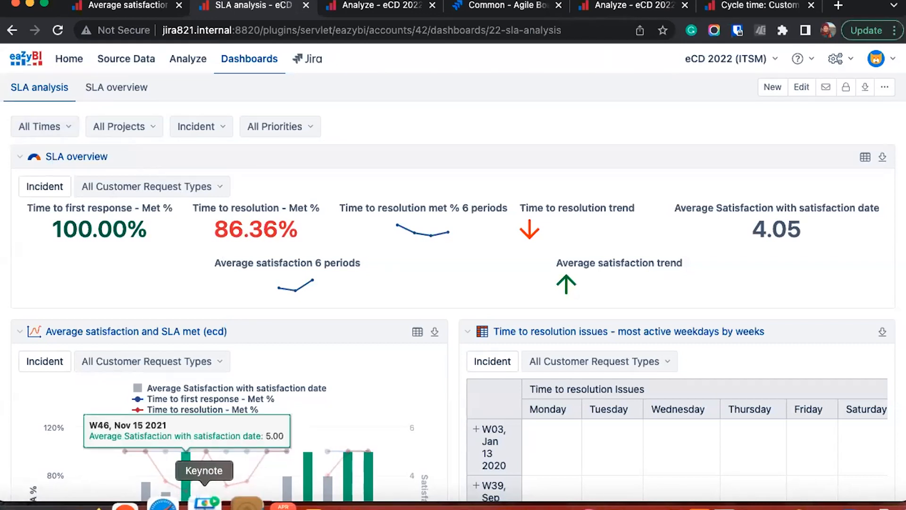
left_click(204, 501)
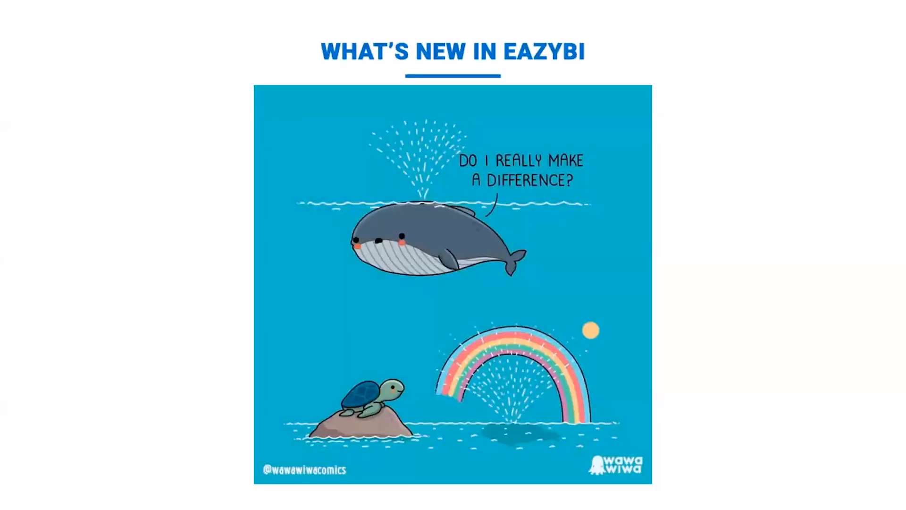
key("Right")
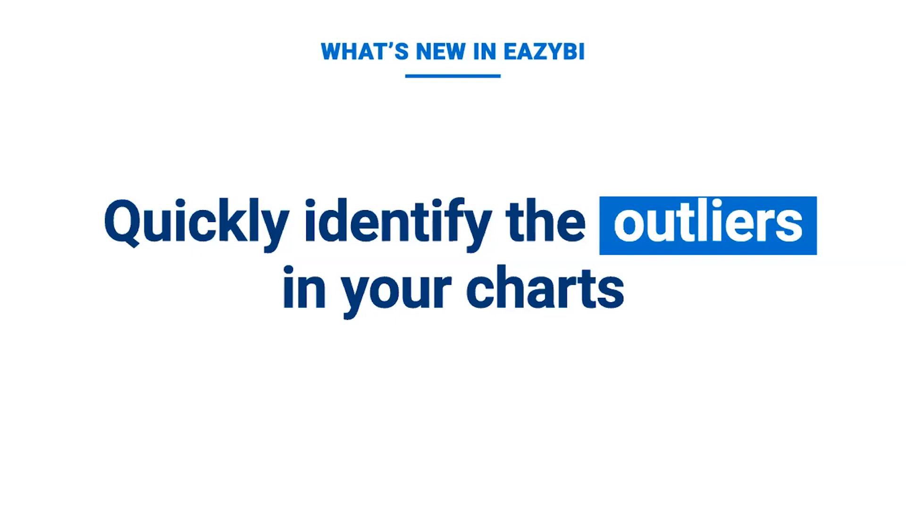
key("super+Tab")
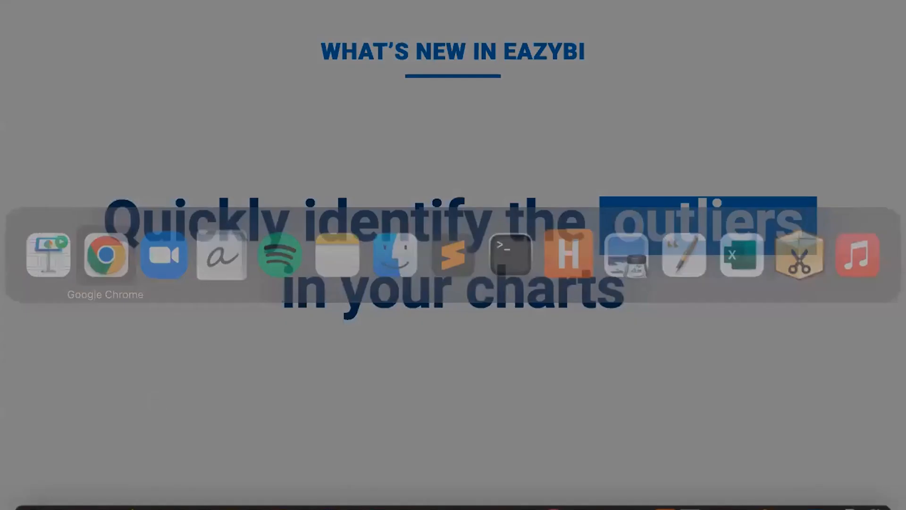
key("super+Tab")
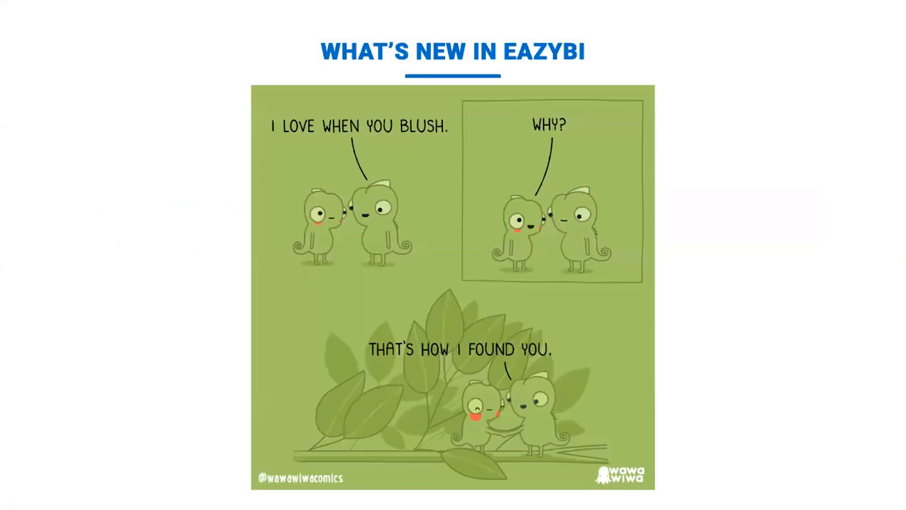
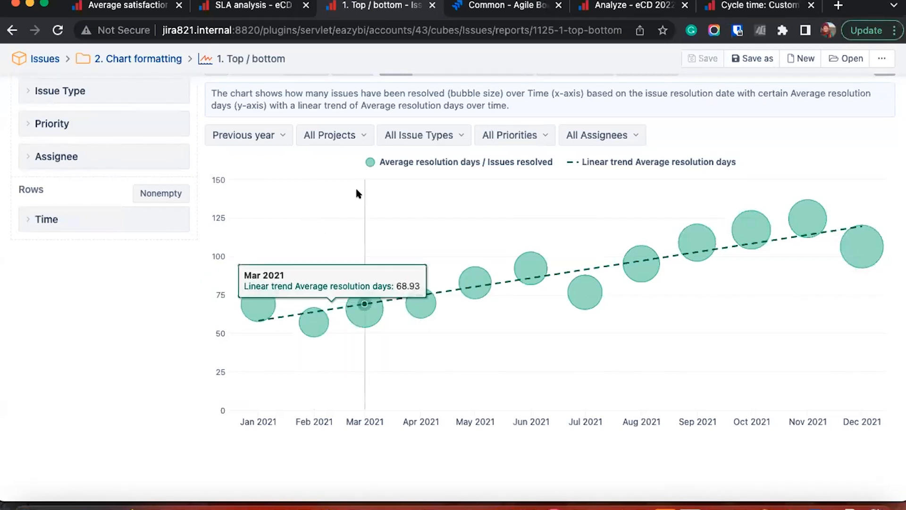
- Set up Top/Bottom conditional formatting for the Average resolution days series, covering the top 3 and bottom 3 values
left_click(371, 162)
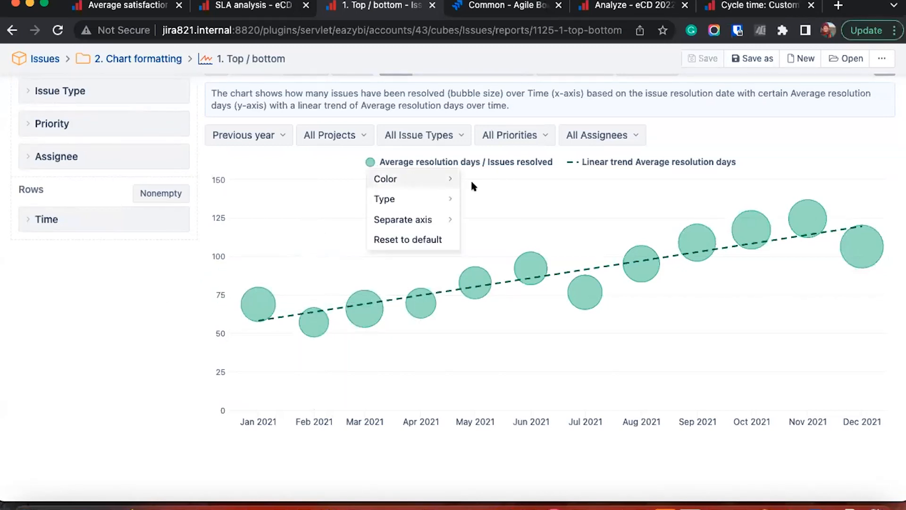
mouse_move(444, 179)
left_click(532, 325)
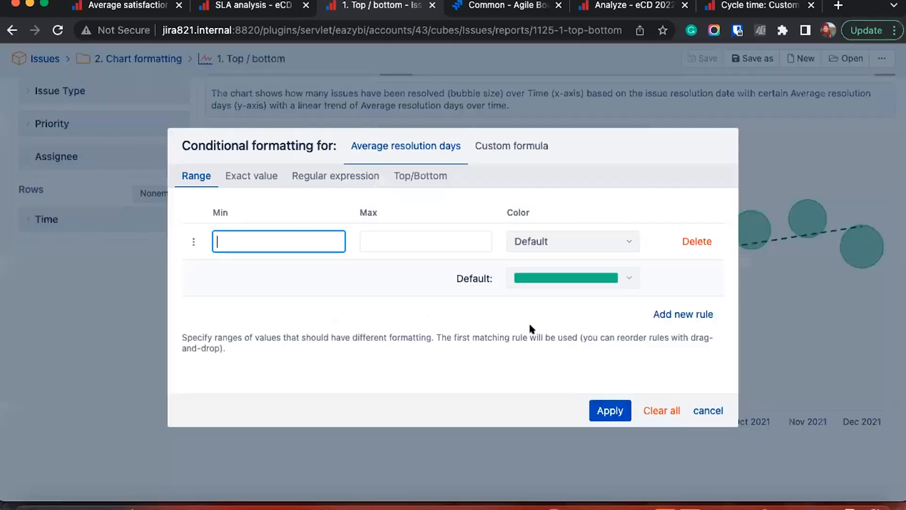
left_click(425, 180)
type("1")
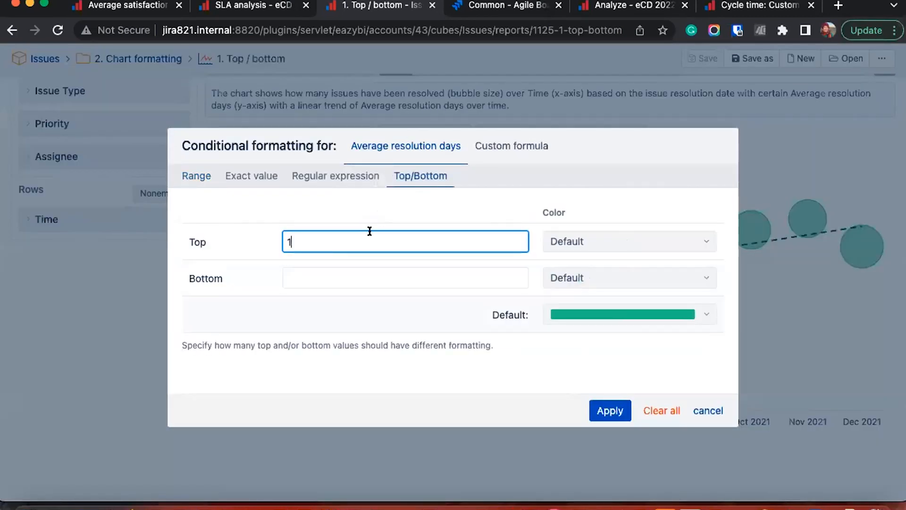
type("3")
left_click(310, 272)
type("3")
- Color the top values red and the bottom values grey, and apply the conditional formatting to the chart
left_click(581, 240)
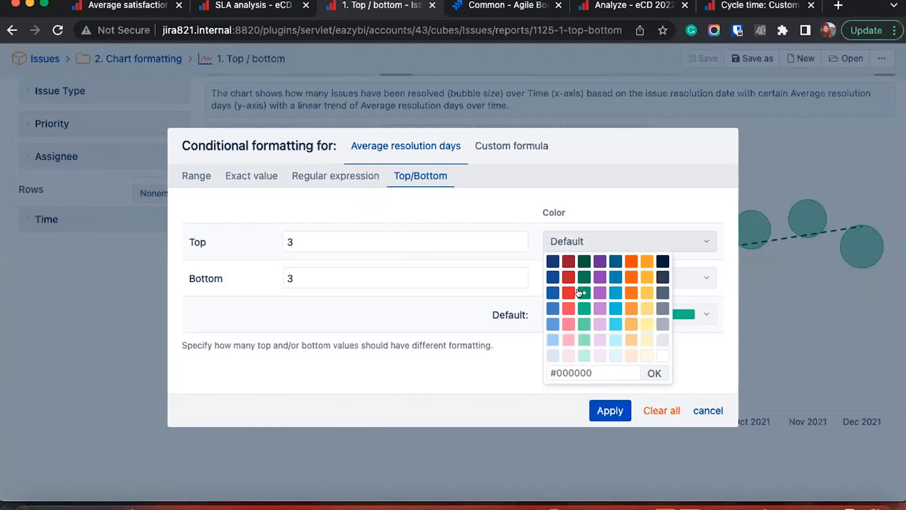
left_click(568, 293)
left_click(590, 279)
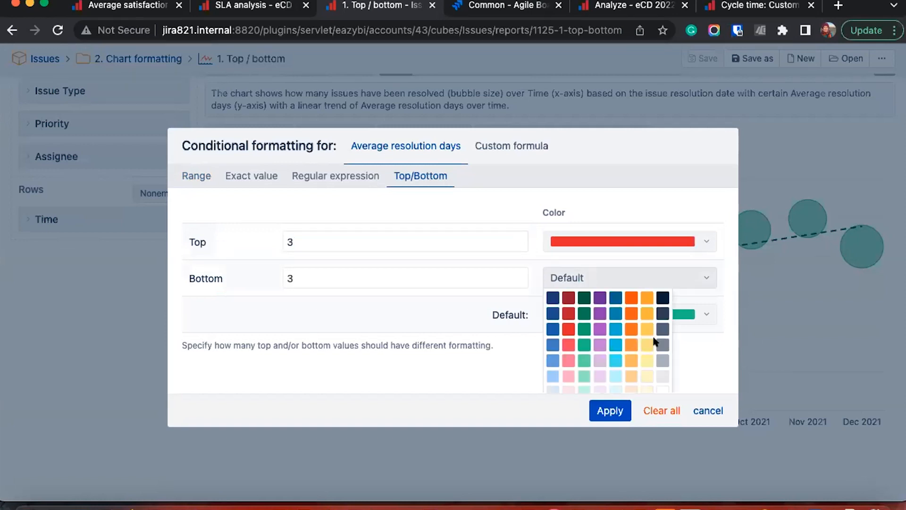
left_click(663, 345)
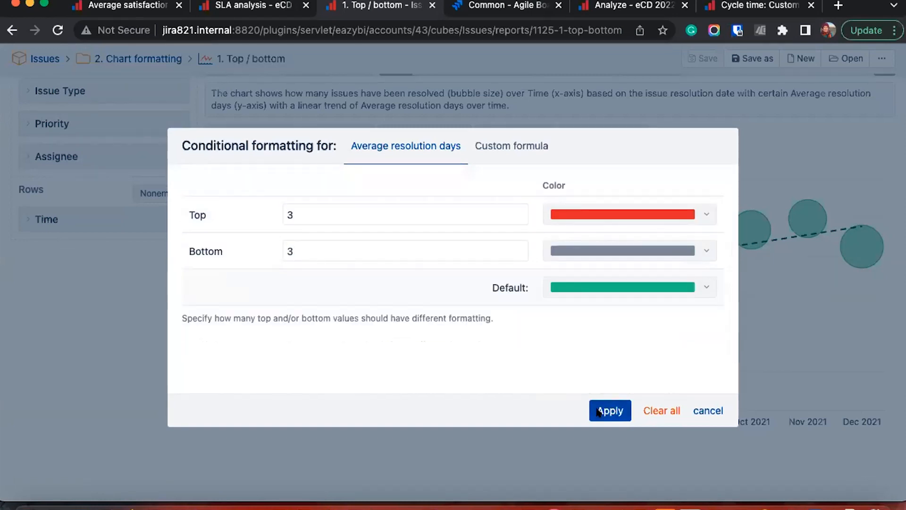
left_click(597, 412)
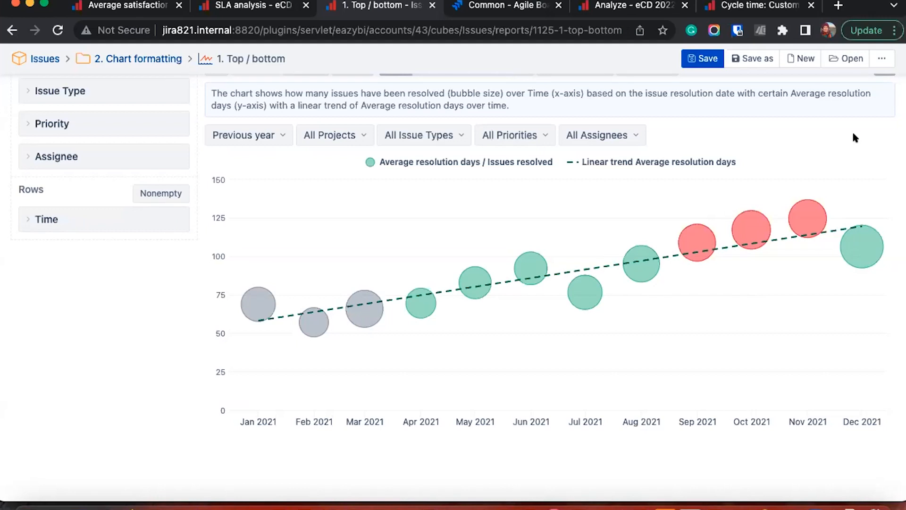
- Open the 2. Range report from the 2. Chart formatting folder and review its Resolution interval rows
scroll(849, 137, "up", 2)
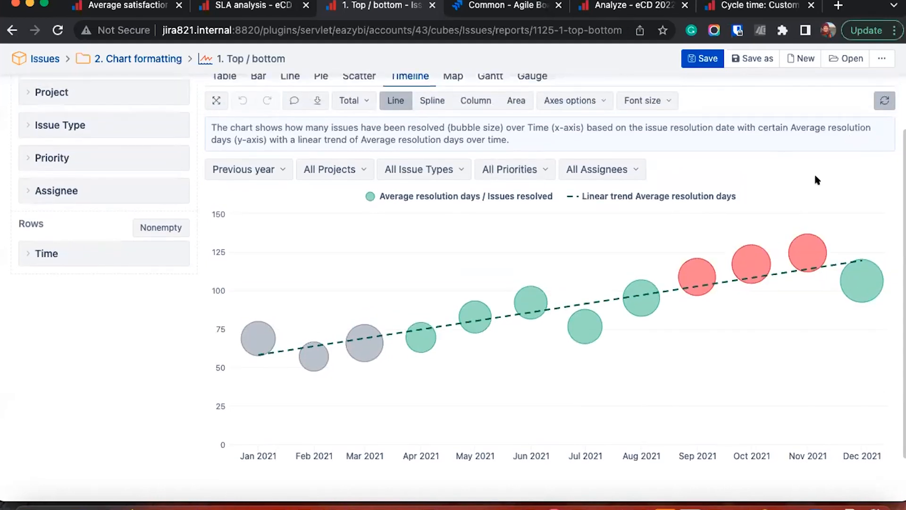
scroll(235, 76, "up", 4)
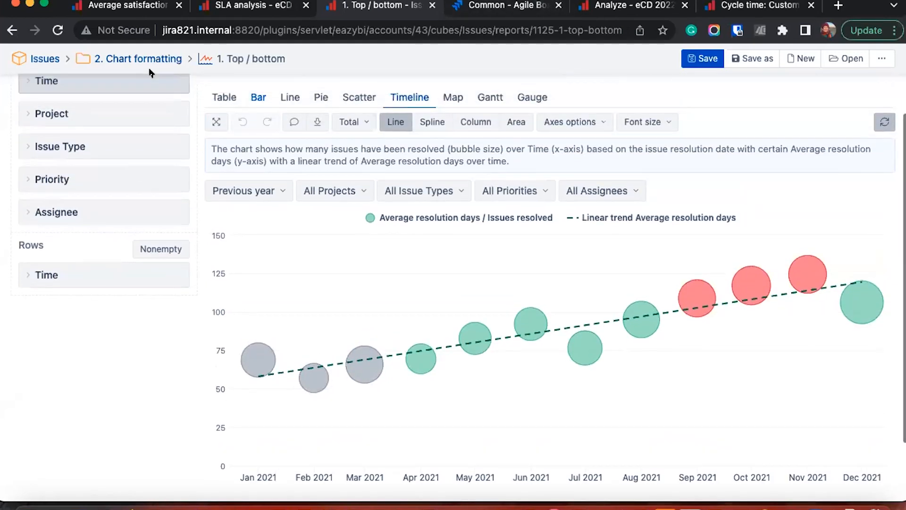
left_click(138, 89)
left_click(127, 246)
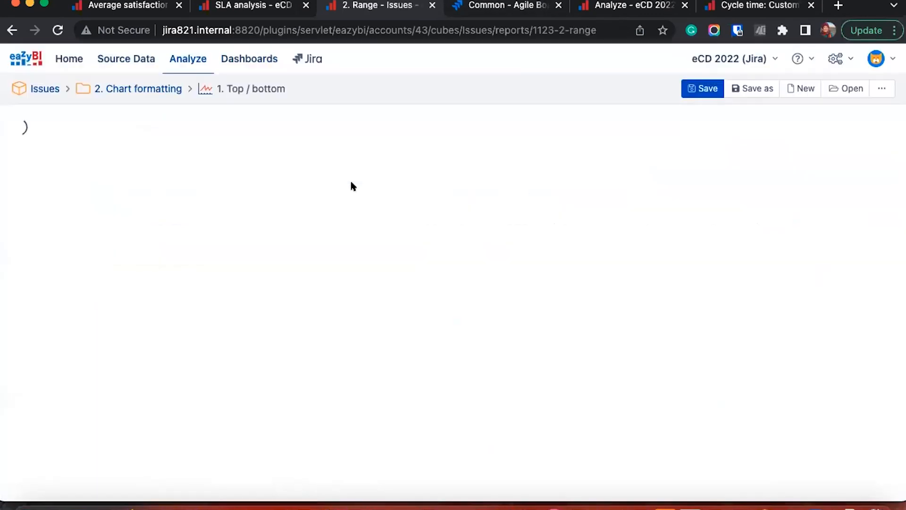
scroll(351, 244, "down", 5)
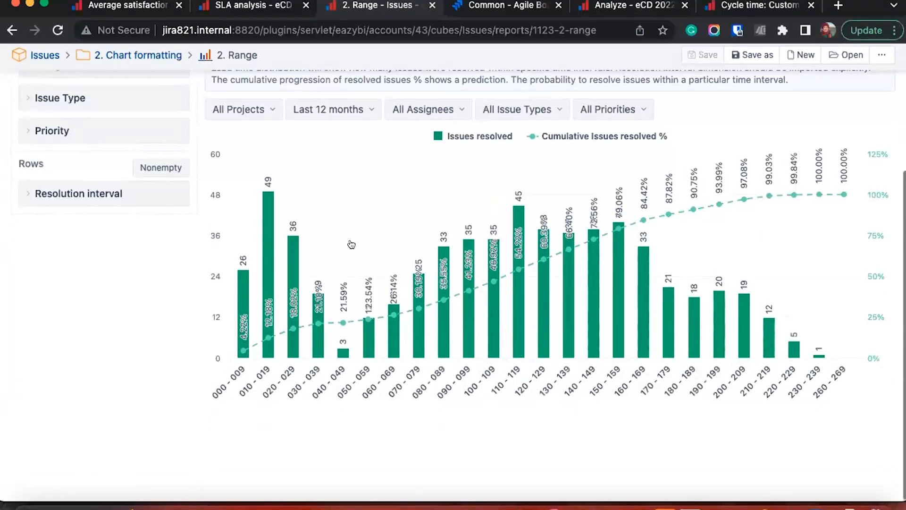
scroll(352, 244, "up", 1)
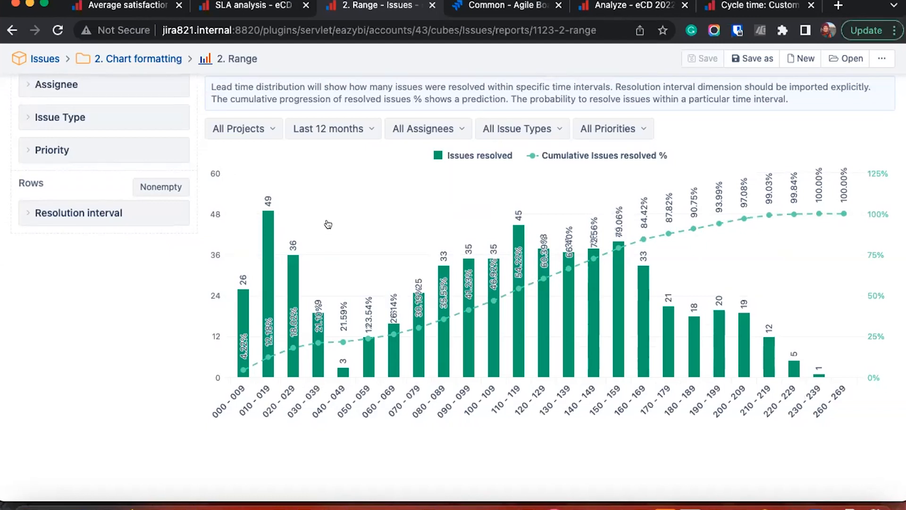
left_click(81, 213)
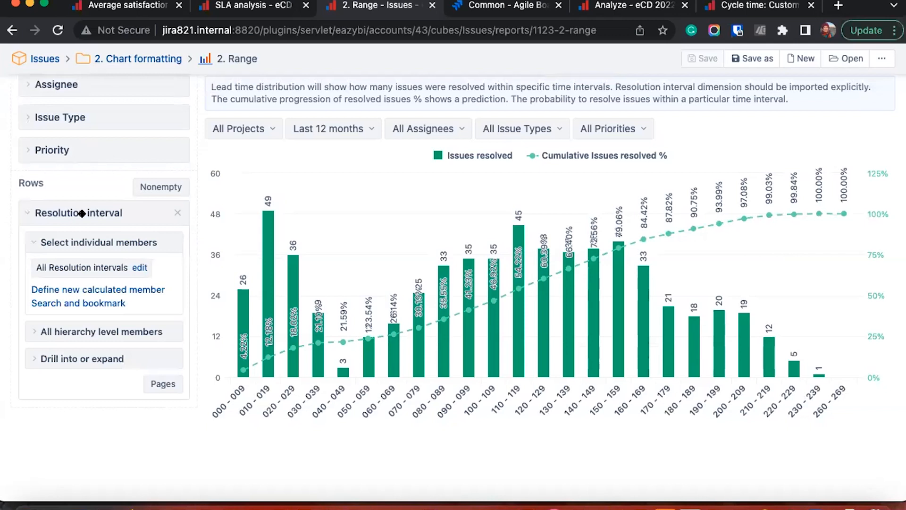
left_click(82, 214)
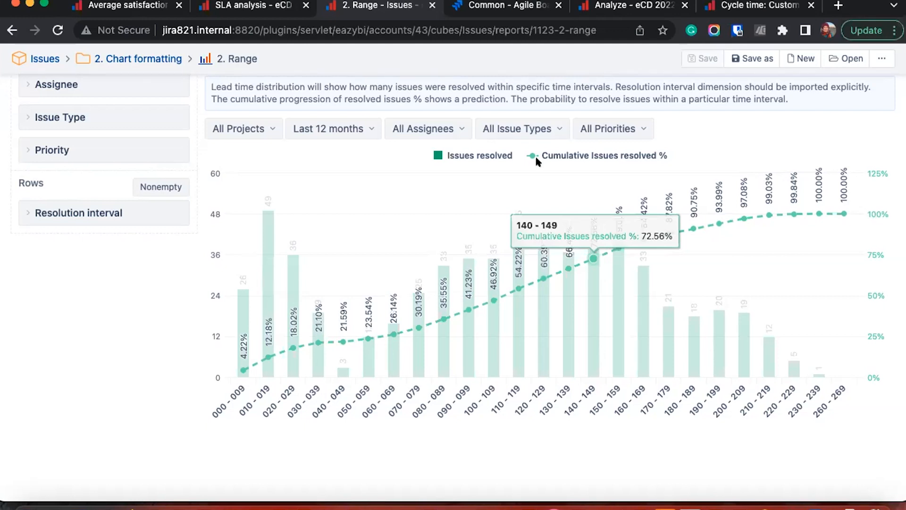
left_click(433, 155)
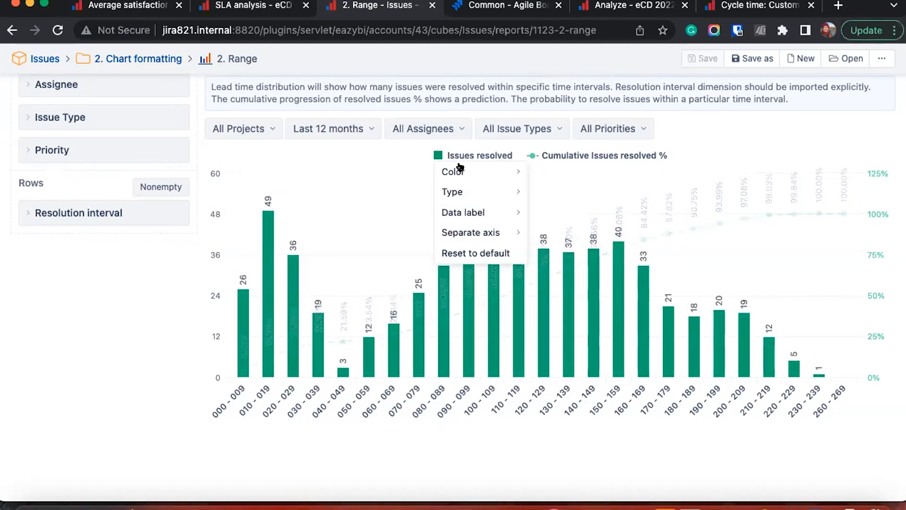
left_click(602, 155)
left_click(617, 178)
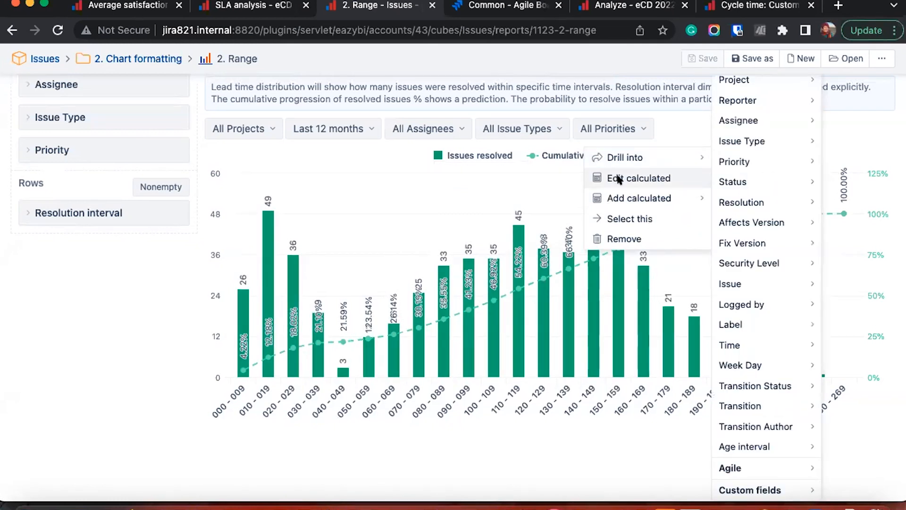
double_click(255, 102)
left_click(254, 102)
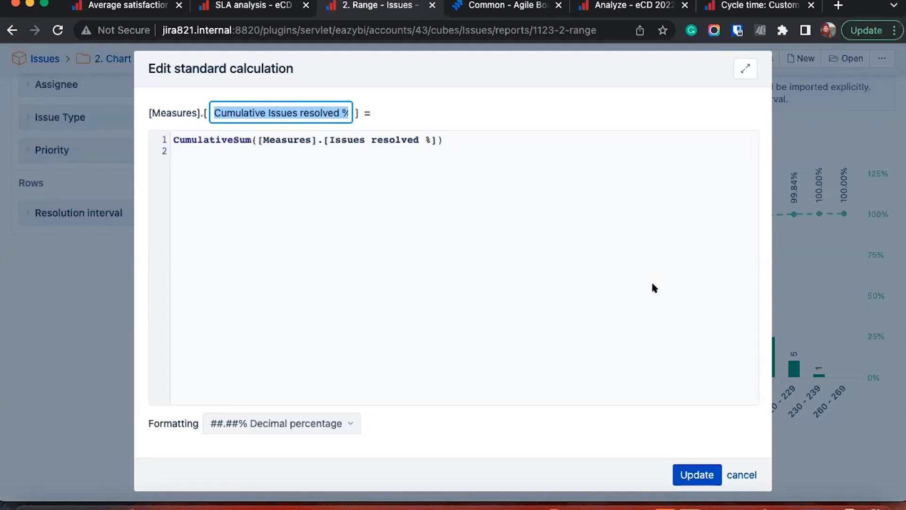
key("Escape")
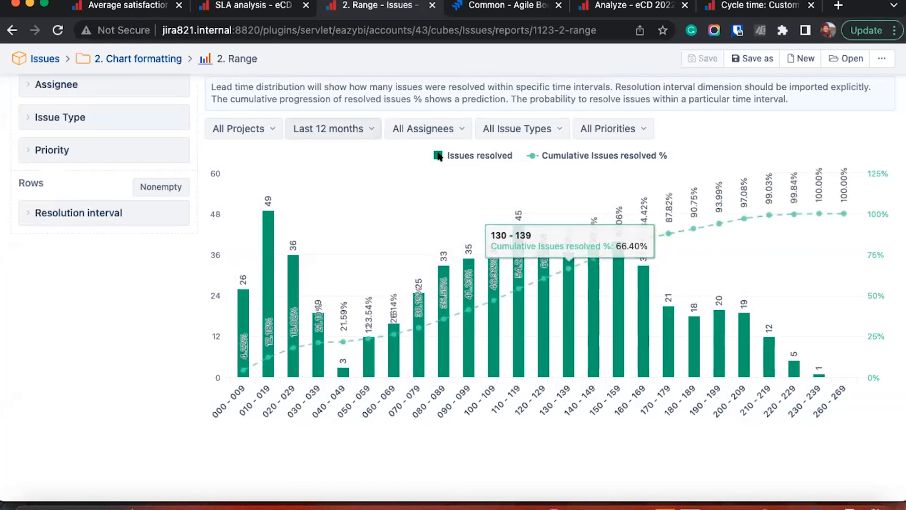
left_click(434, 154)
mouse_move(477, 171)
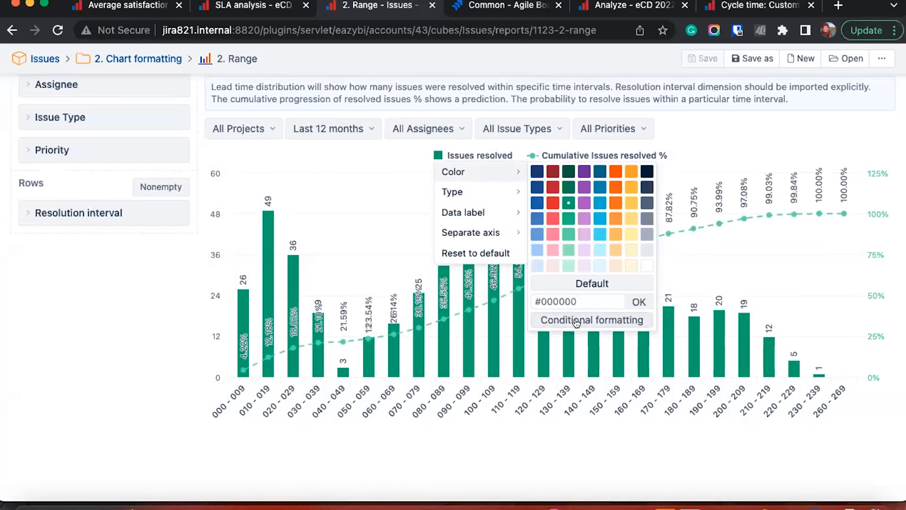
left_click(576, 321)
left_click(461, 144)
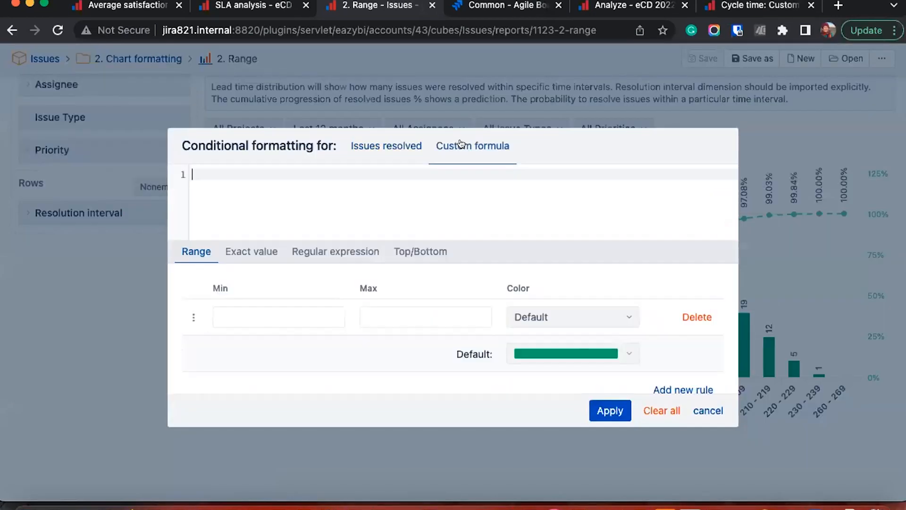
left_click(418, 140)
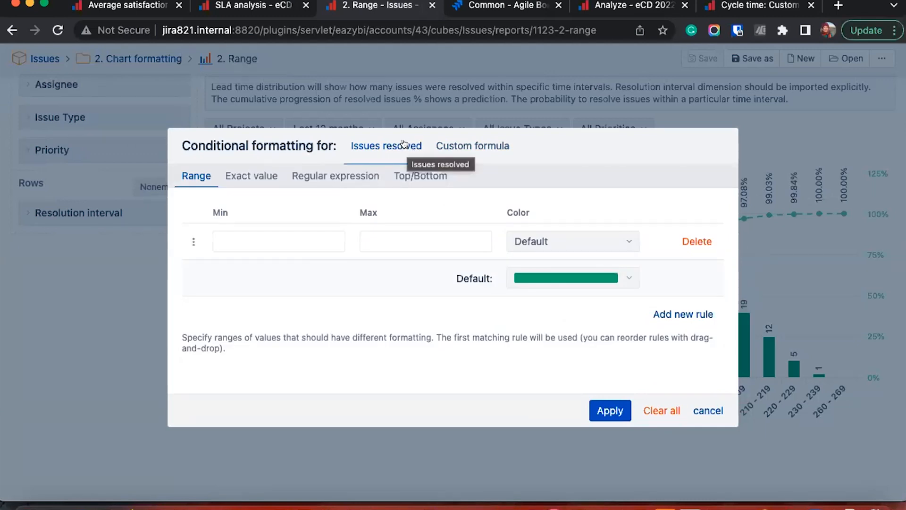
left_click(454, 148)
left_click(398, 186)
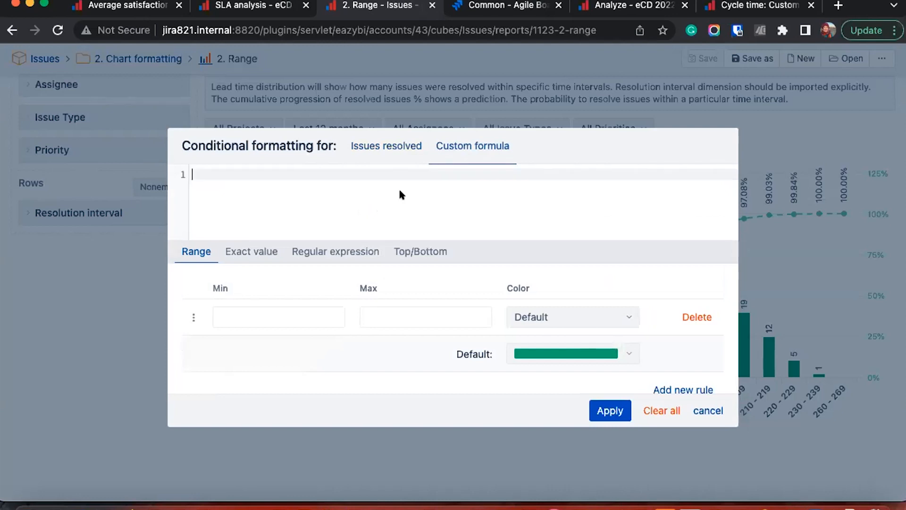
type("[M")
key("Return")
type(".[")
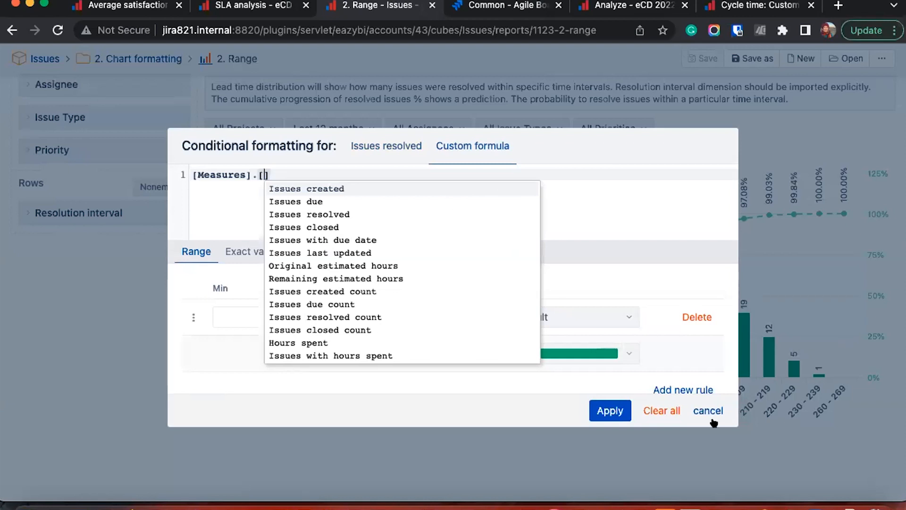
left_click(702, 409)
- Copy the measure name from the Cumulative Issues resolved % calculation and leave the calculation without updating it
left_click(614, 162)
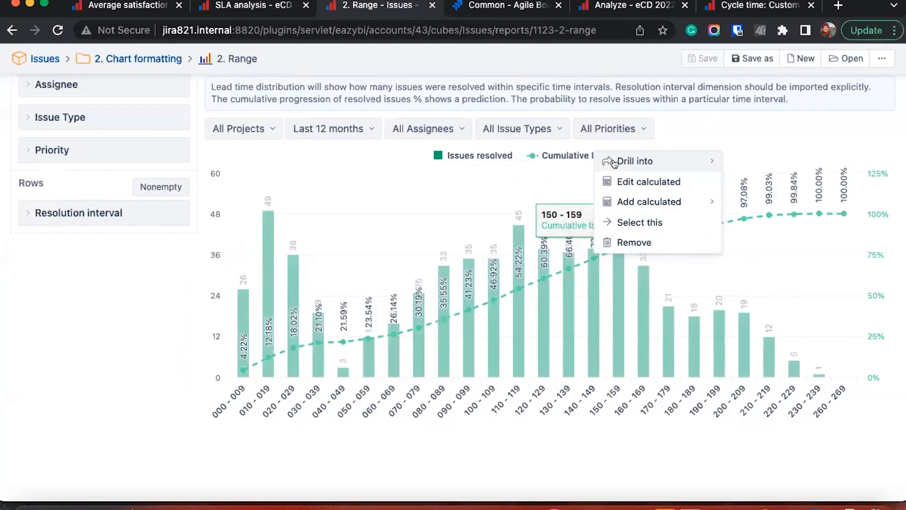
left_click(609, 181)
triple_click(278, 112)
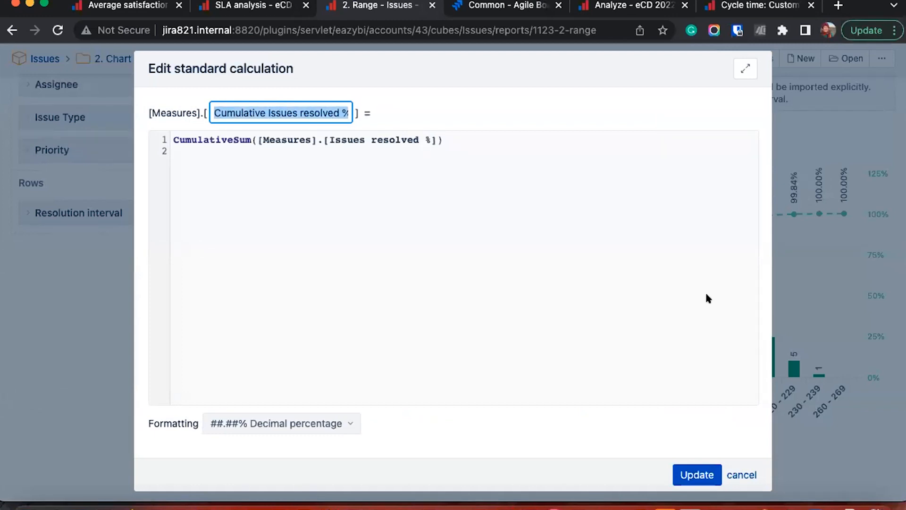
left_click(742, 475)
- Base the Issues resolved bars' conditional formatting on the custom formula [Measures].[Cumulative Issues resolved %]
left_click(475, 155)
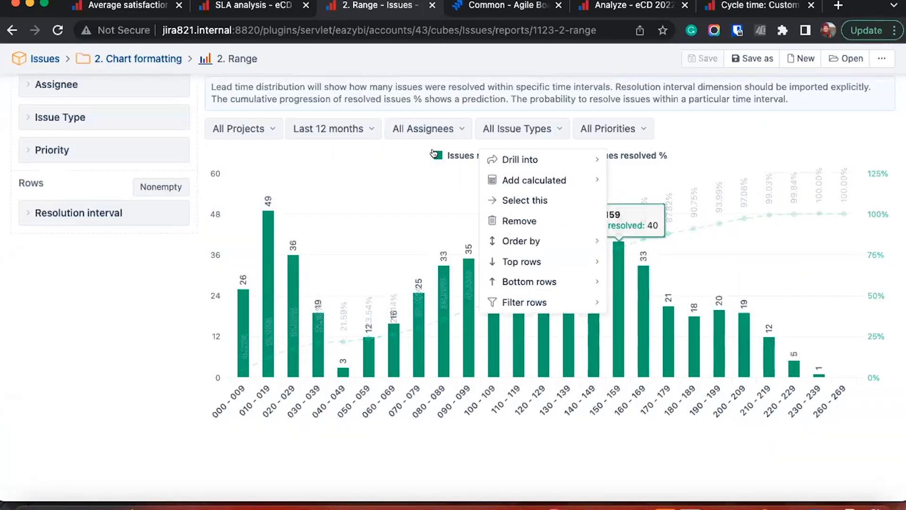
left_click(474, 155)
mouse_move(473, 174)
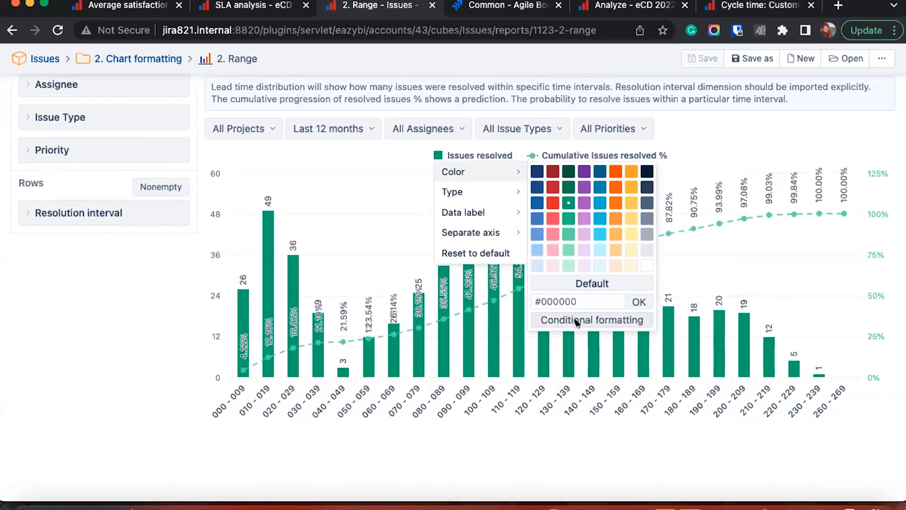
left_click(576, 319)
left_click(473, 147)
type("[Measures].[")
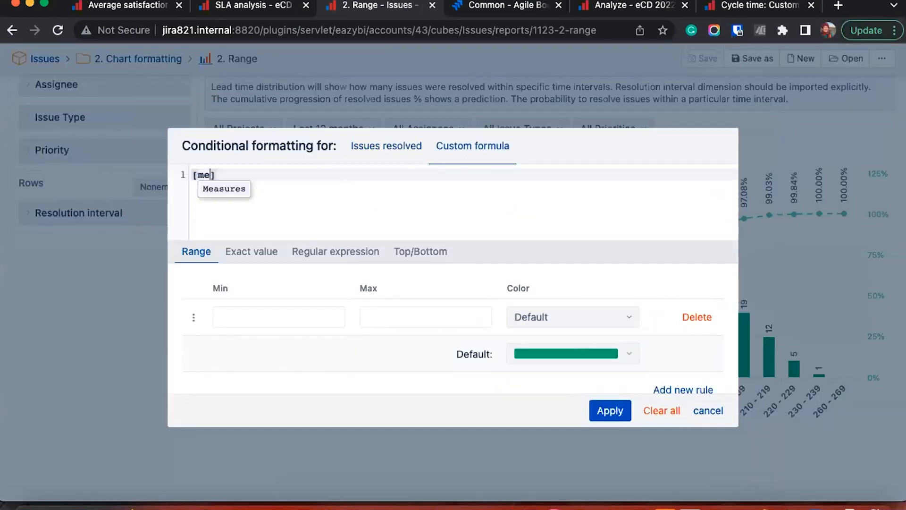
left_click(267, 245)
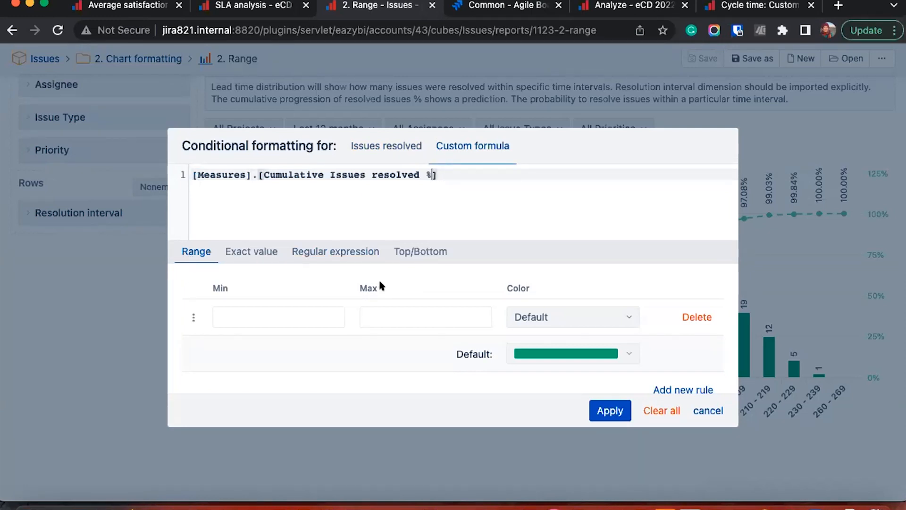
- Set the first range rule to a maximum of 0.2 with a dark green color
left_click(388, 312)
type("0.2")
left_click(528, 317)
left_click(543, 339)
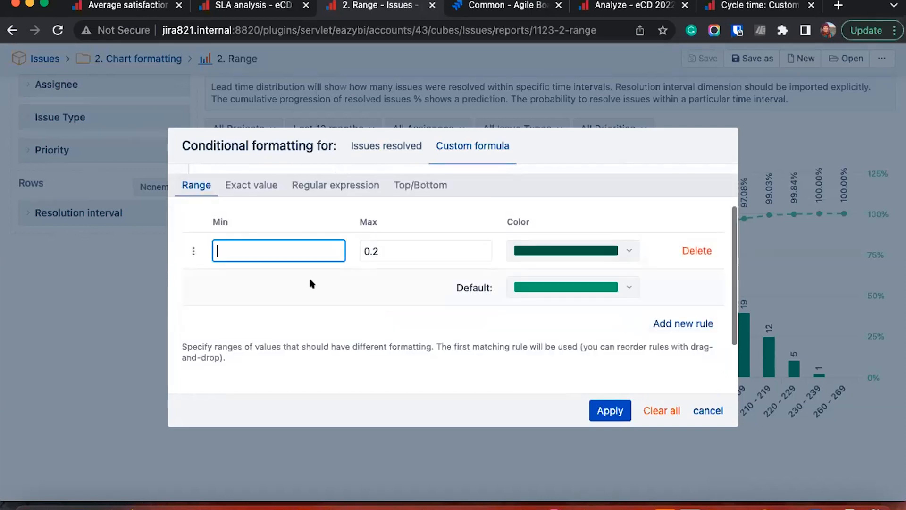
- Add a second range rule with a minimum of 0.81 in light green and apply the conditional formatting
left_click(684, 323)
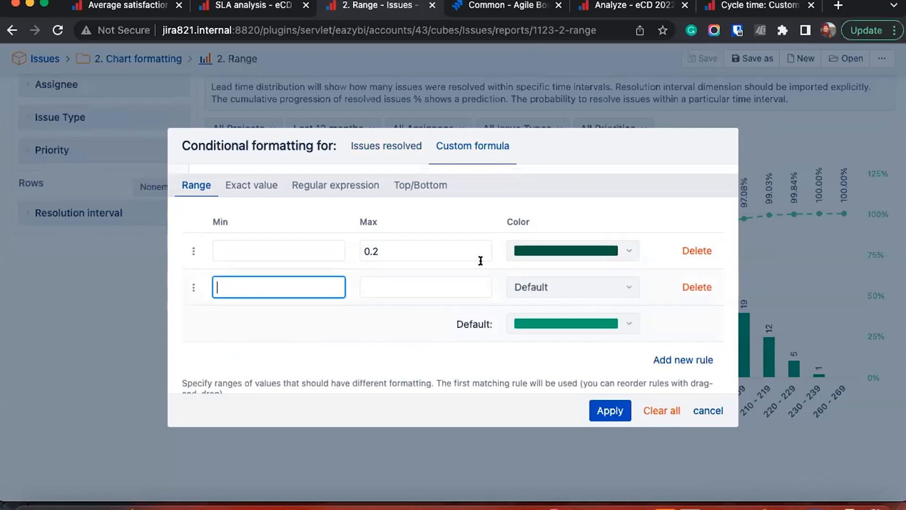
type("0.81")
left_click(520, 293)
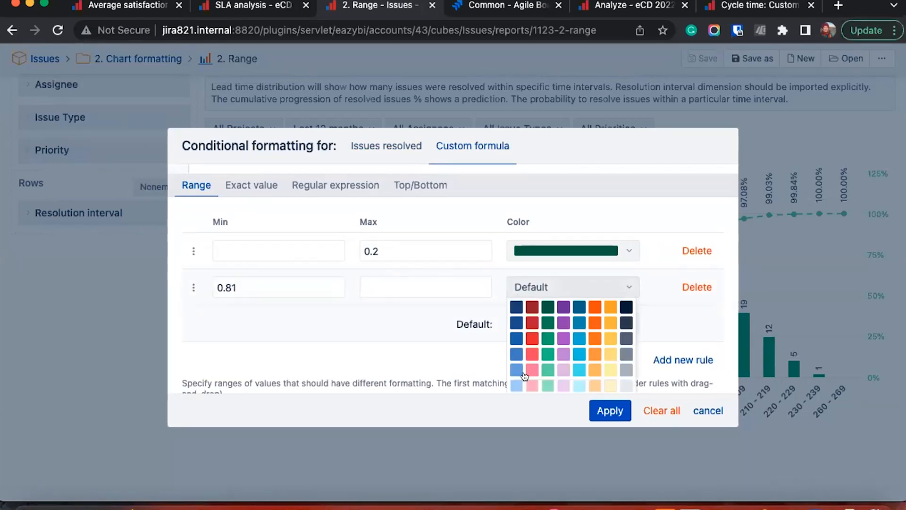
left_click(548, 385)
left_click(607, 409)
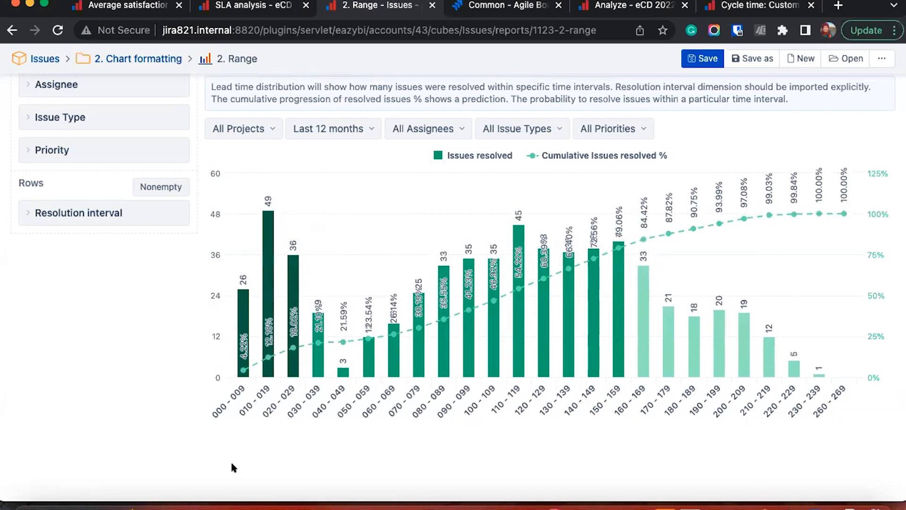
- Open the 3. Custom formula report from the 2. Chart formatting folder and bring its Issues due chart into view
scroll(364, 216, "up", 5)
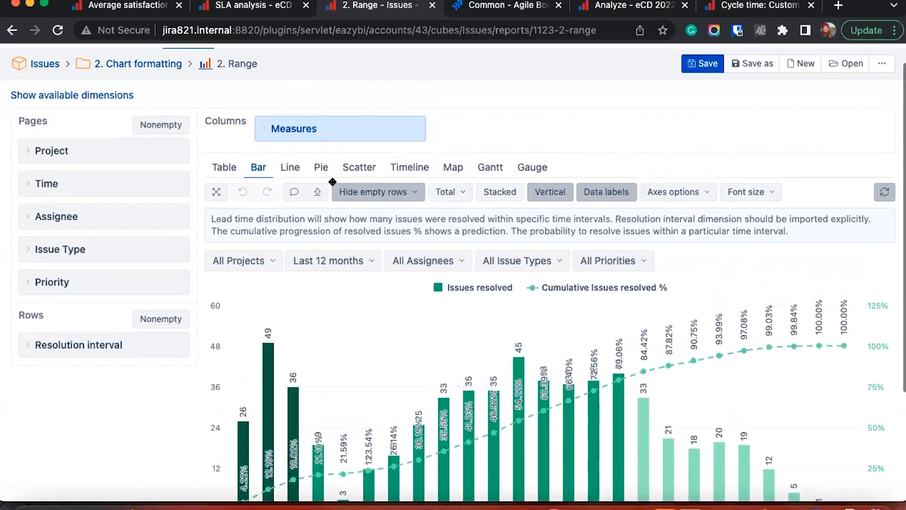
left_click(148, 62)
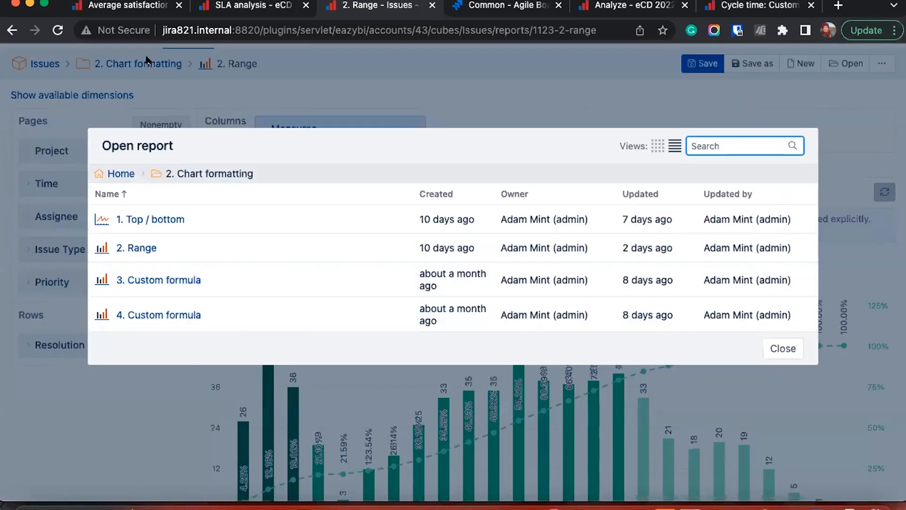
left_click(151, 281)
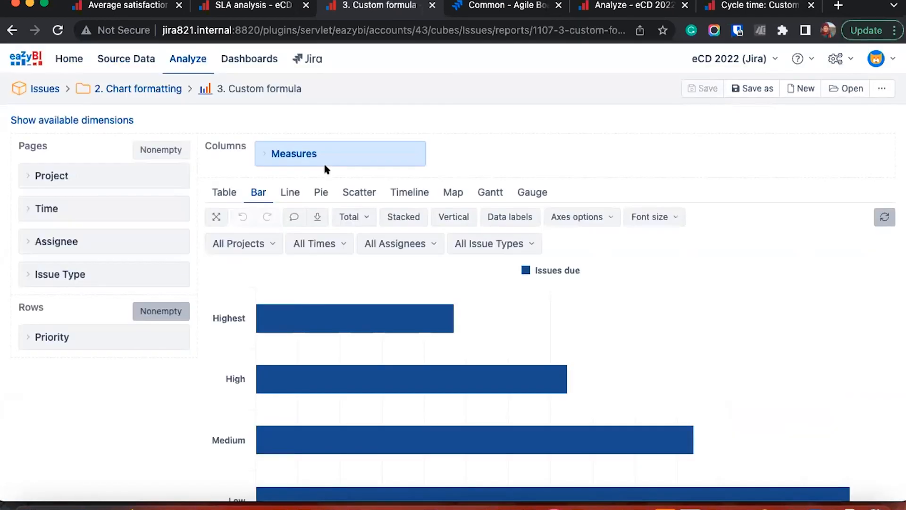
scroll(567, 149, "down", 5)
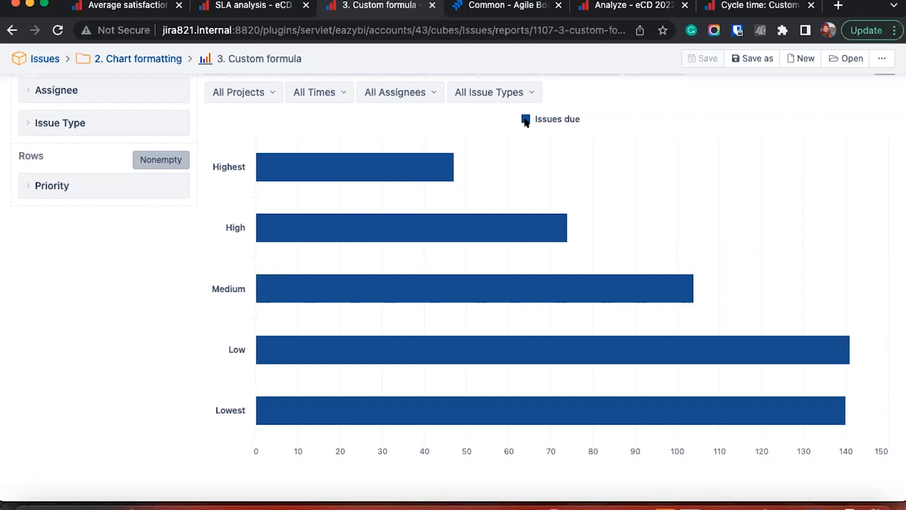
- Base the Issues due bars' conditional formatting on the custom formula [Priority].CurrentHierarchyMember.Name
left_click(524, 120)
left_click(578, 136)
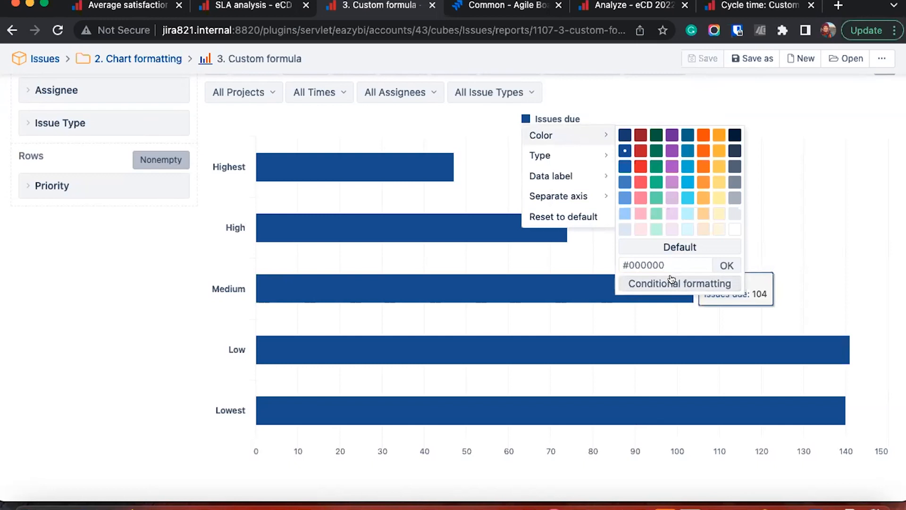
left_click(674, 283)
left_click(437, 142)
type("[me")
key("BackSpace")
key("BackSpace")
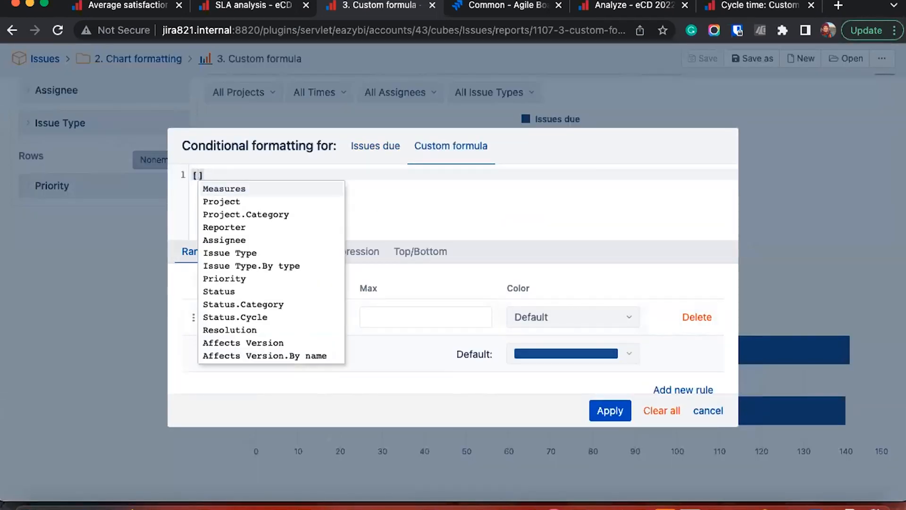
type("p")
key("Down")
key("Down")
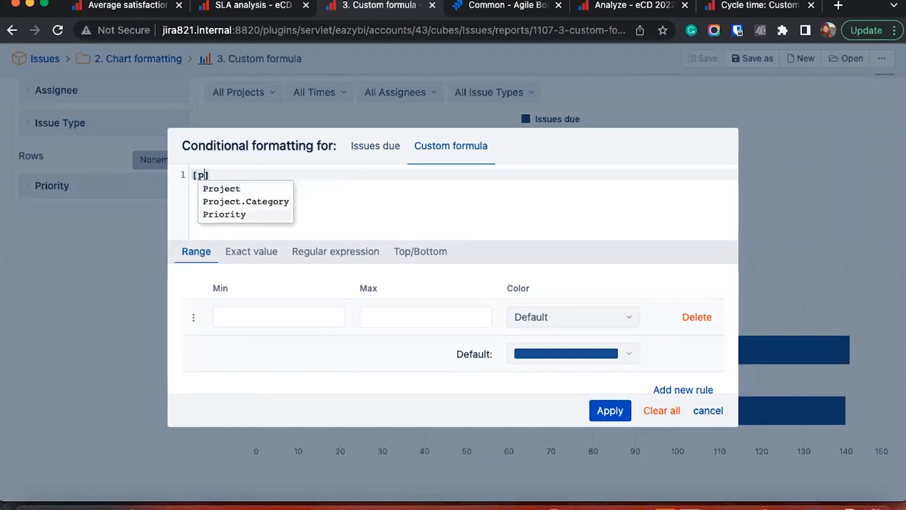
key("Return")
type(".cu")
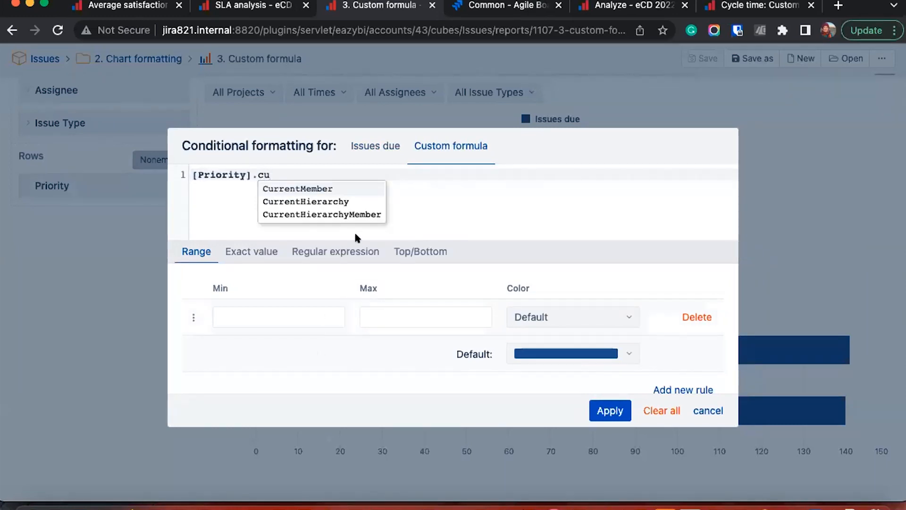
left_click(361, 215)
type(".n")
key("Return")
- Switch the rules to exact values and color the value Highest bright red
left_click(268, 253)
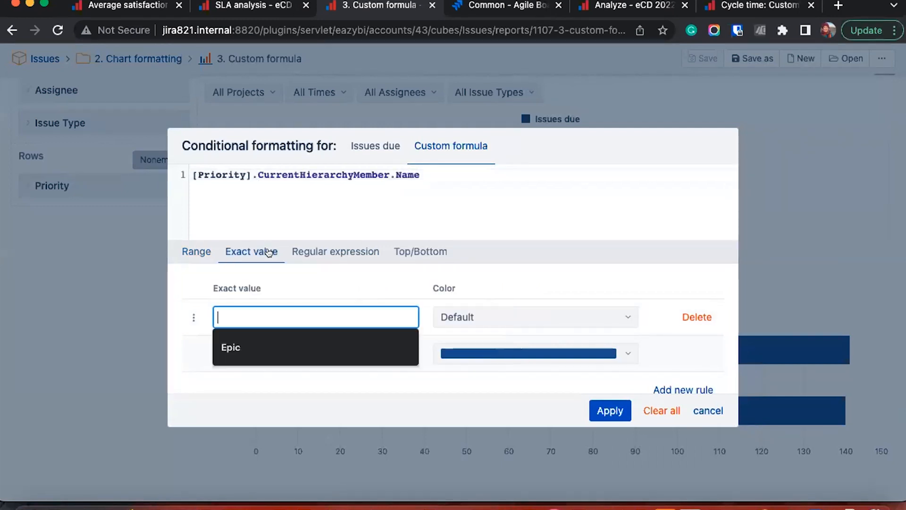
type("Highest")
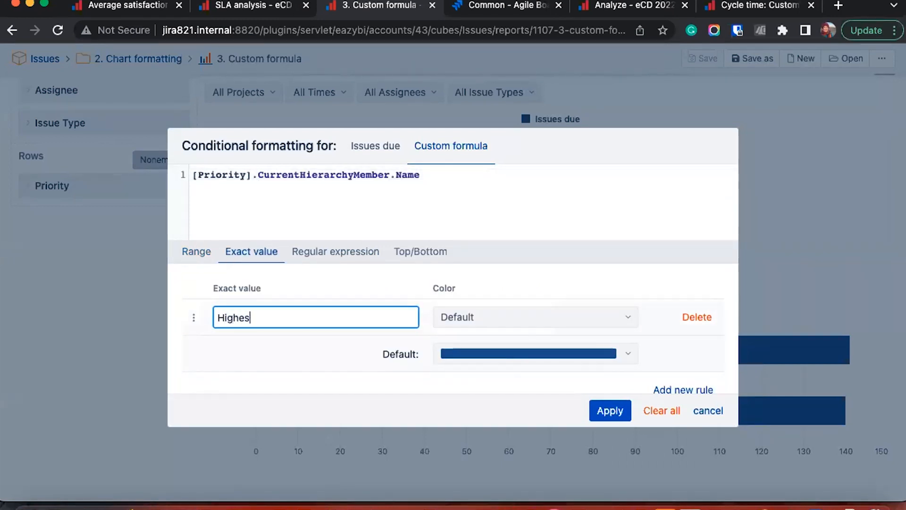
left_click(462, 313)
left_click(454, 354)
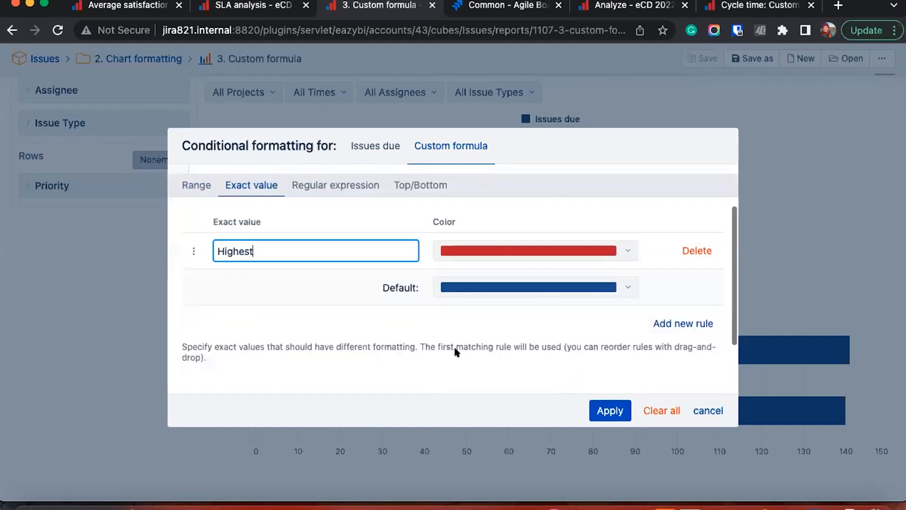
left_click(455, 248)
left_click(456, 306)
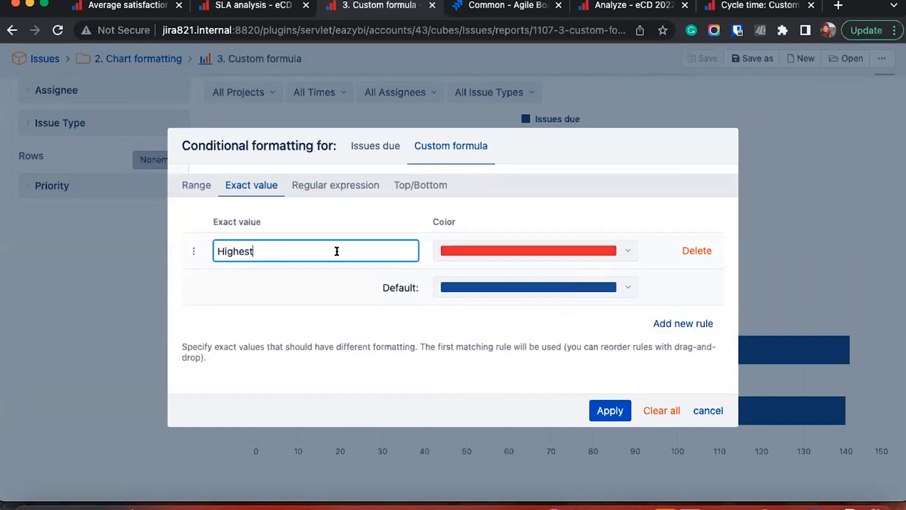
- Add a second exact value rule that colors the value High orange
left_click(659, 323)
type("High")
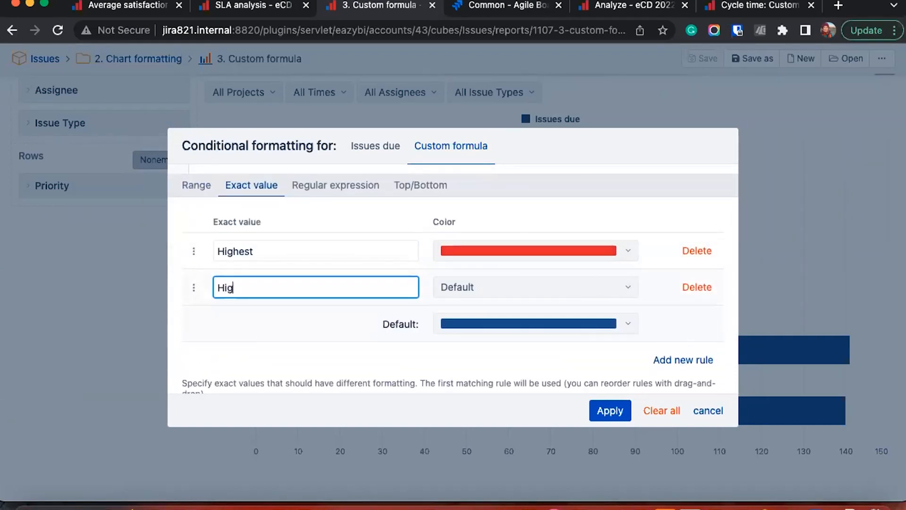
left_click(483, 284)
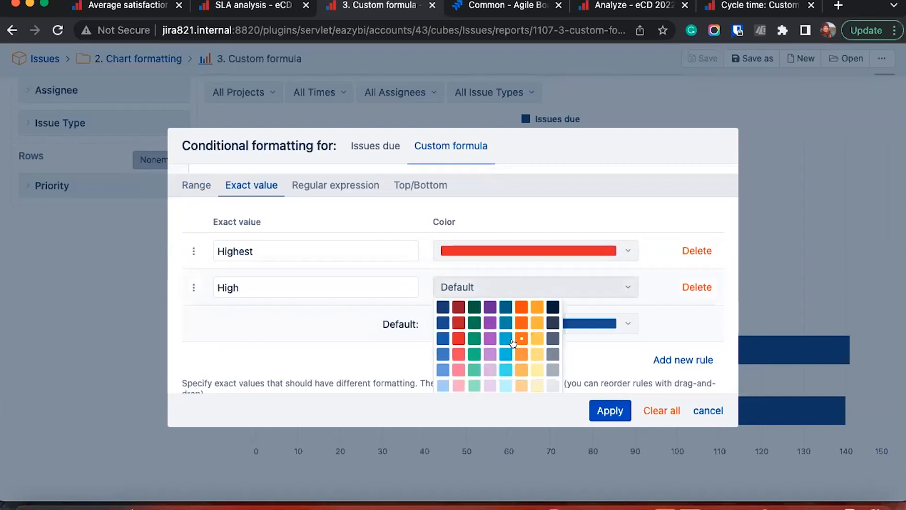
left_click(515, 338)
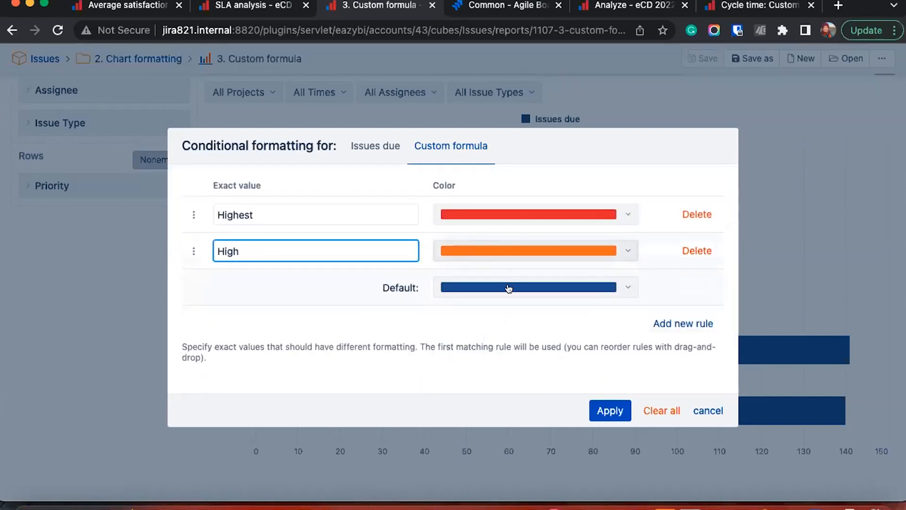
- Change the default bar color to a lighter blue and apply the conditional formatting to the chart
left_click(454, 288)
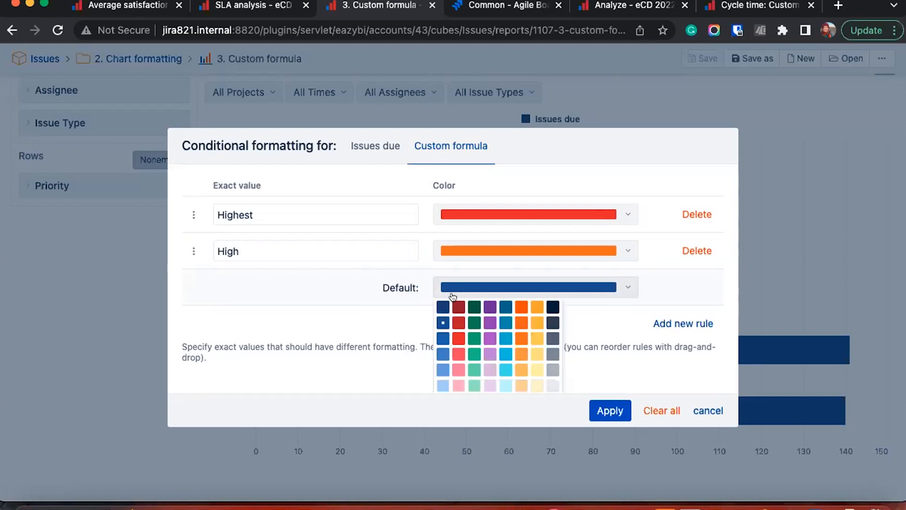
left_click(443, 370)
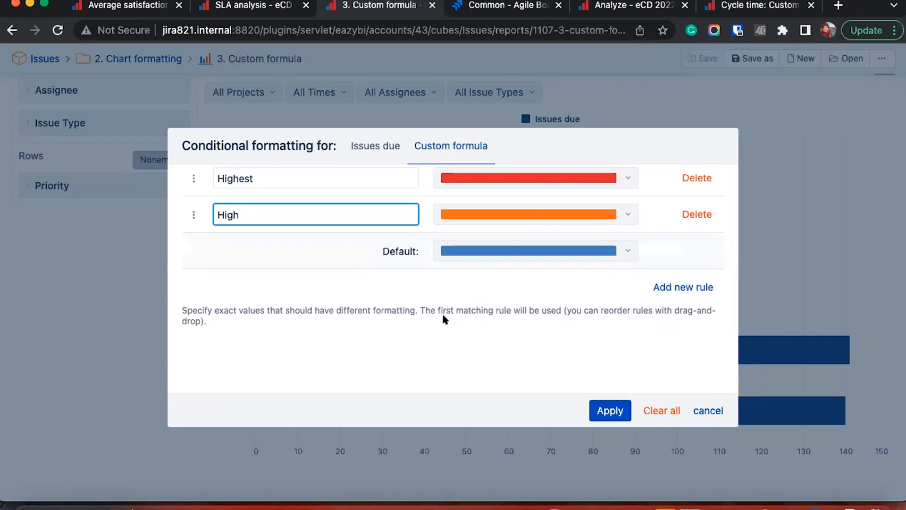
scroll(463, 362, "up", 2)
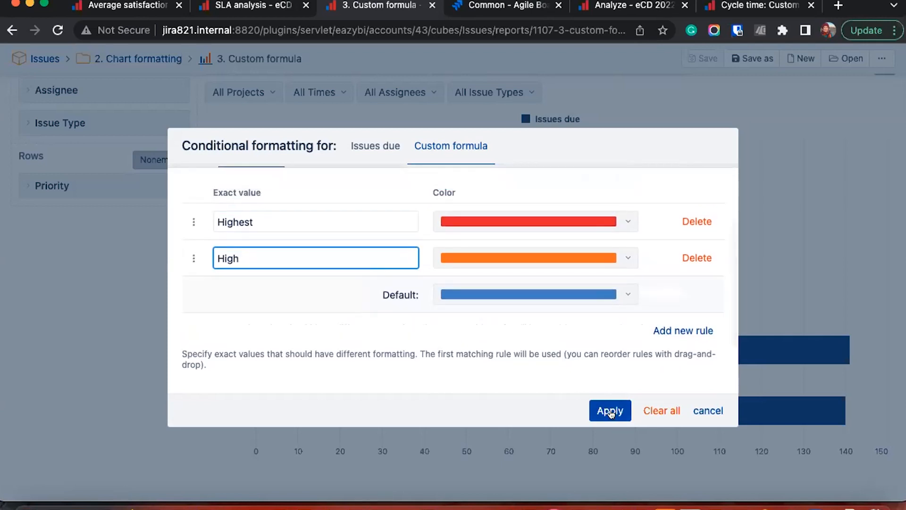
left_click(611, 412)
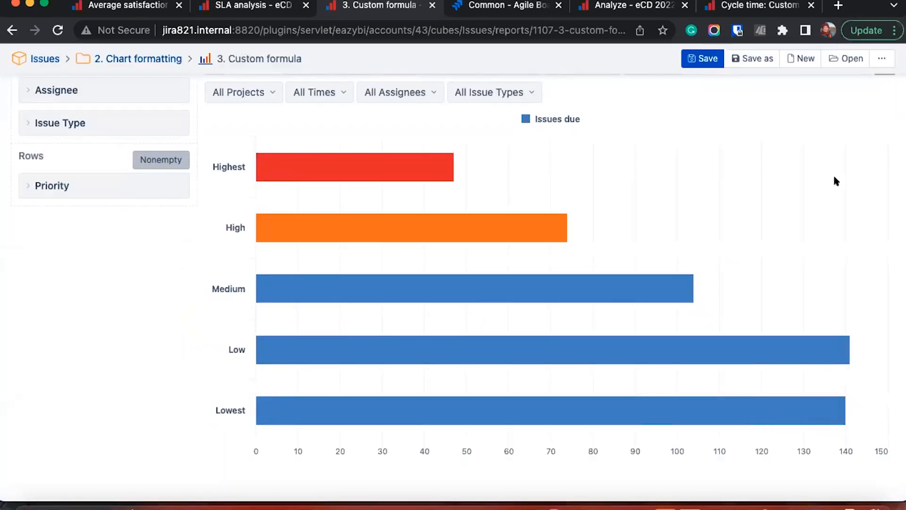
- Open the 4. Custom formula report from the 2. Chart formatting folder without saving the current report
mouse_move(508, 232)
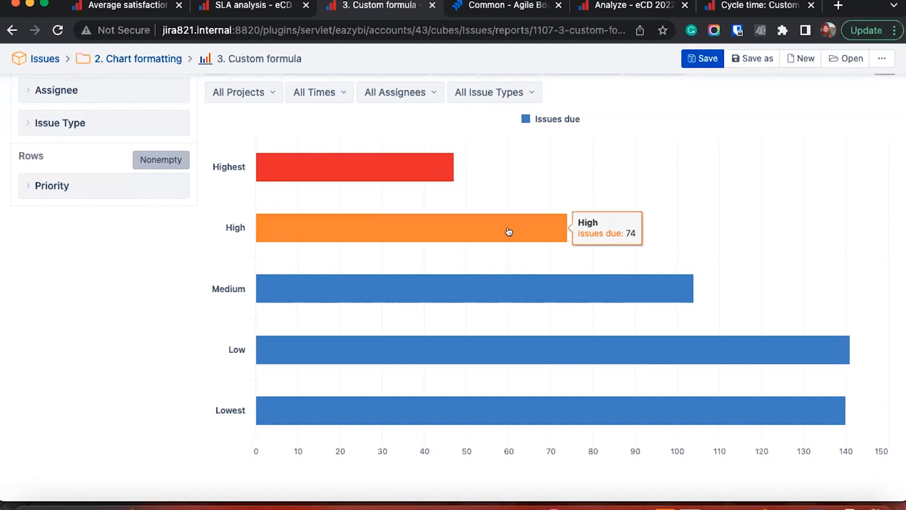
mouse_move(398, 162)
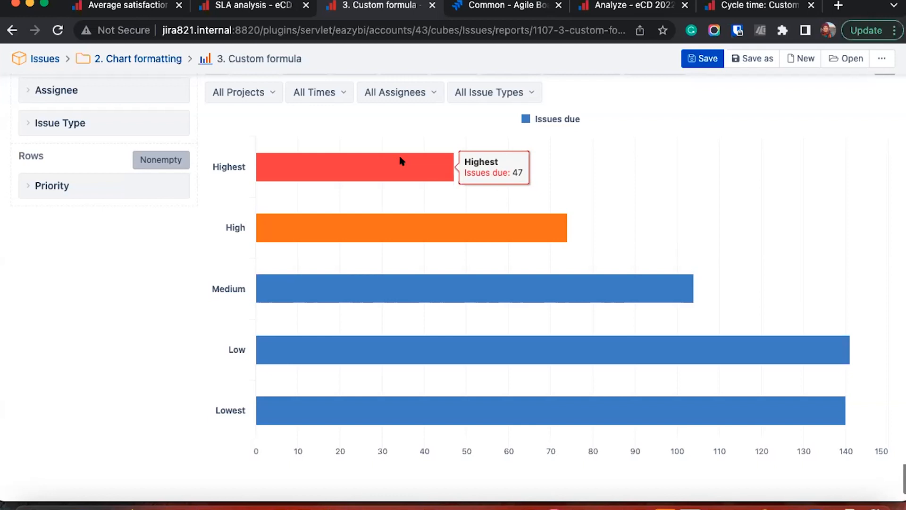
scroll(399, 156, "down", 2)
scroll(266, 101, "up", 3)
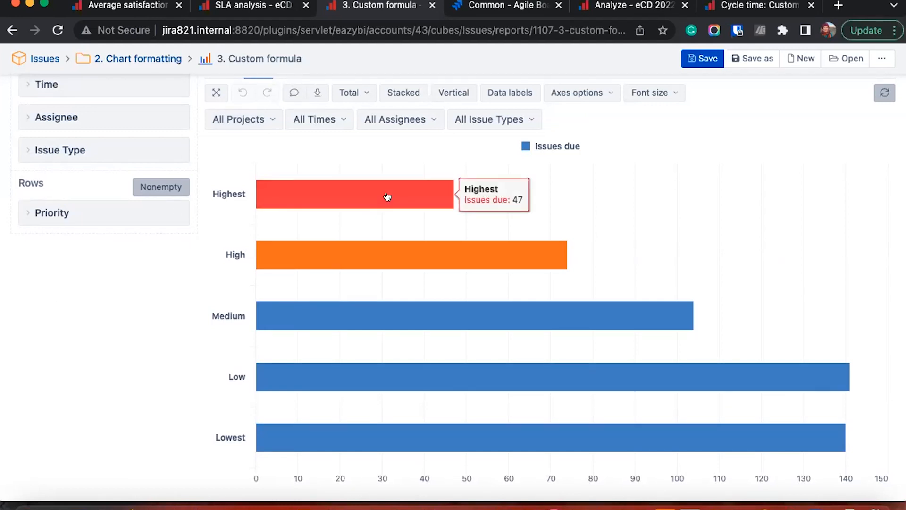
scroll(160, 68, "up", 2)
scroll(161, 68, "up", 2)
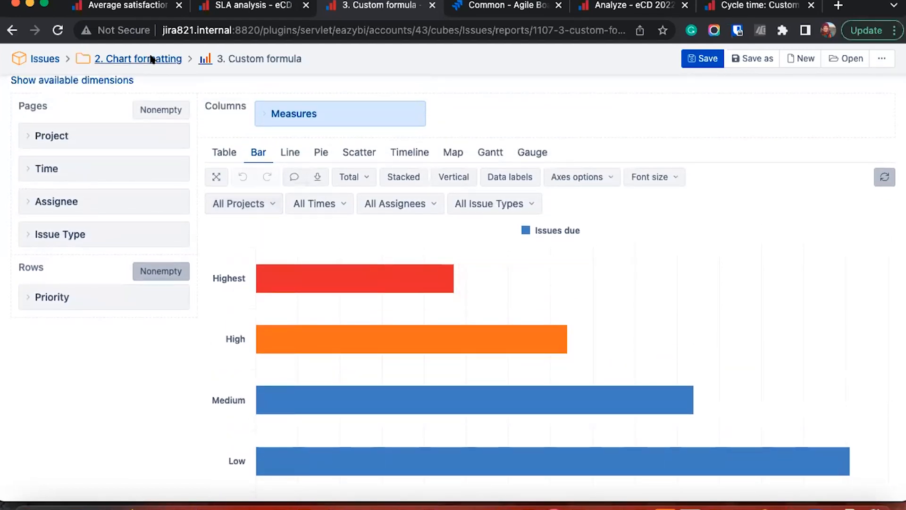
left_click(146, 59)
left_click(163, 315)
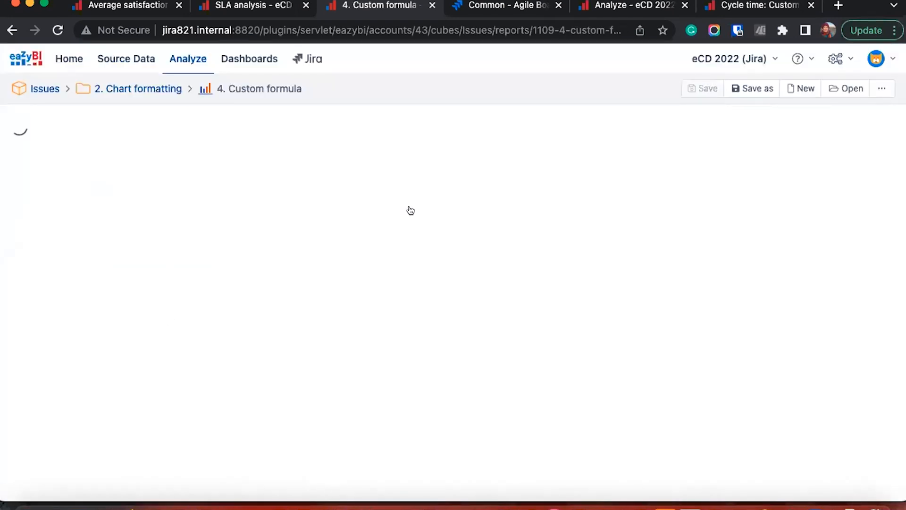
- Review the report's Fix Version filter options and the spent, remaining and original estimated hours for the Highest priority
scroll(410, 211, "down", 4)
scroll(411, 210, "up", 1)
scroll(411, 210, "down", 1)
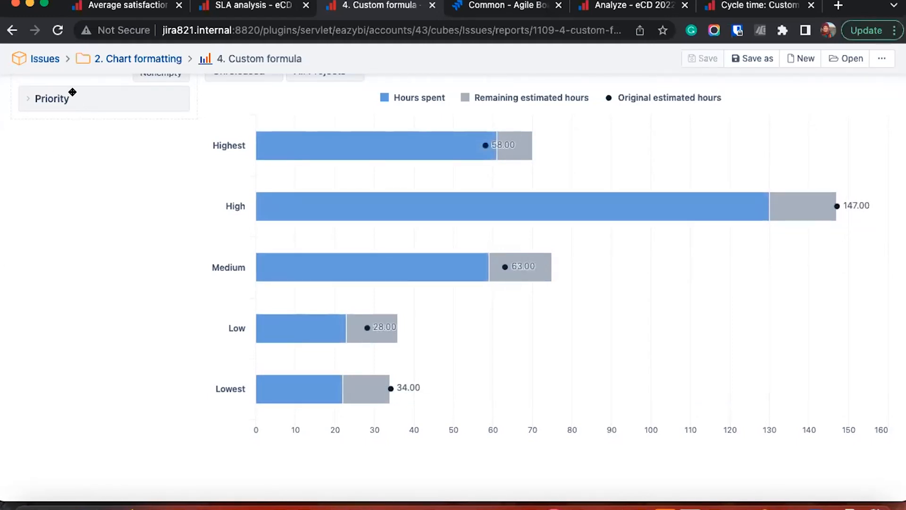
scroll(104, 192, "up", 1)
scroll(105, 188, "up", 3)
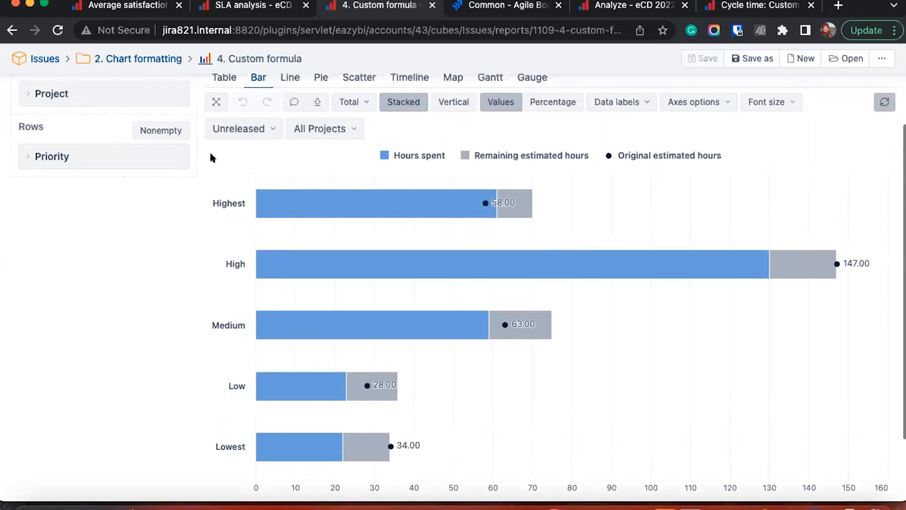
left_click(231, 127)
scroll(234, 156, "up", 1)
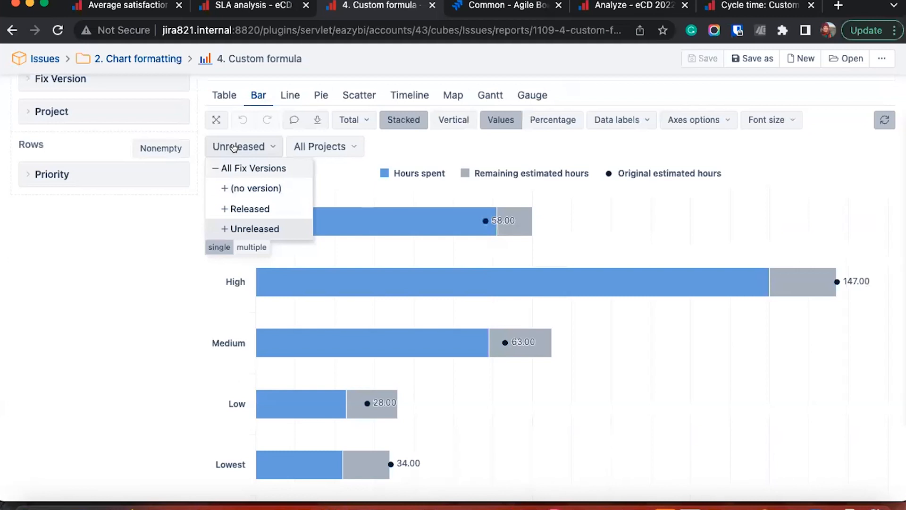
scroll(342, 165, "down", 3)
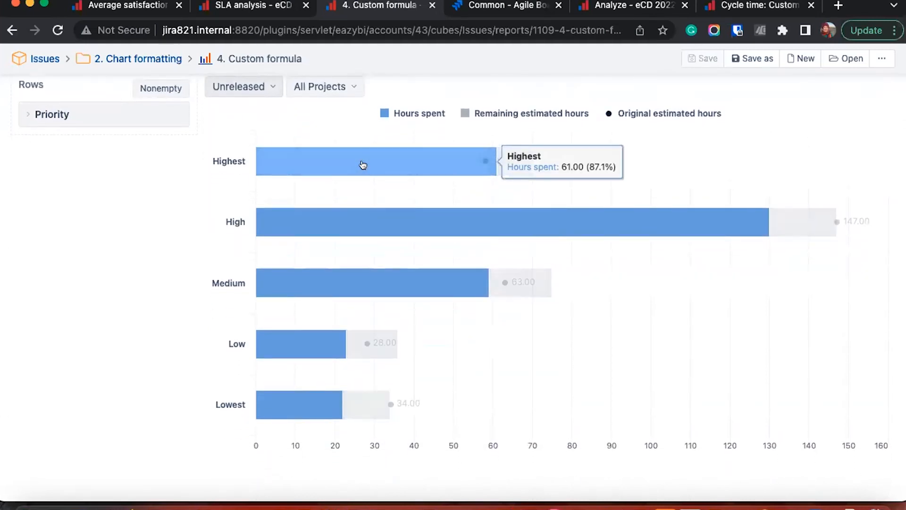
mouse_move(481, 161)
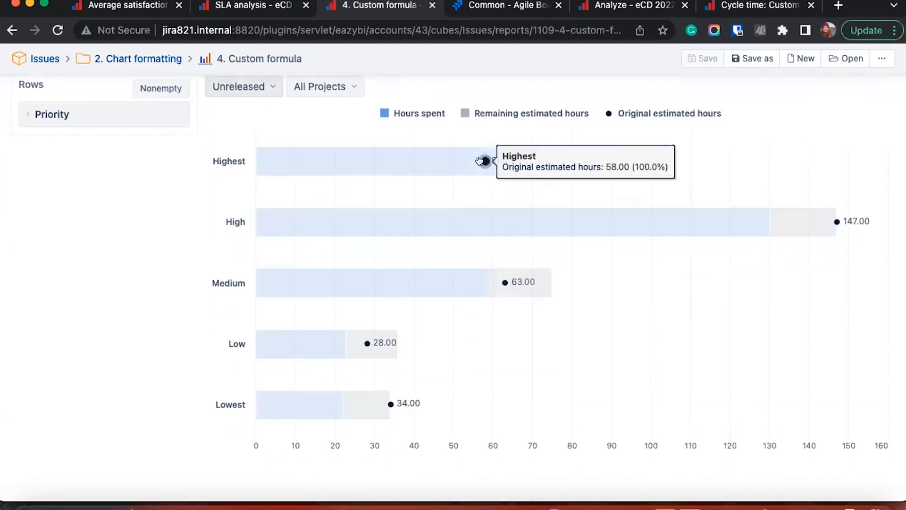
mouse_move(529, 164)
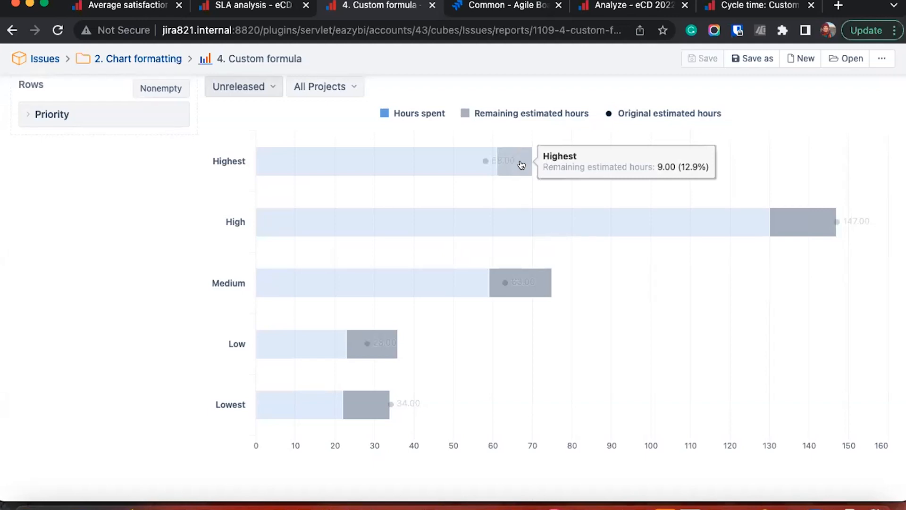
- Open conditional formatting based on a custom formula for the Remaining estimated hours series
left_click(463, 115)
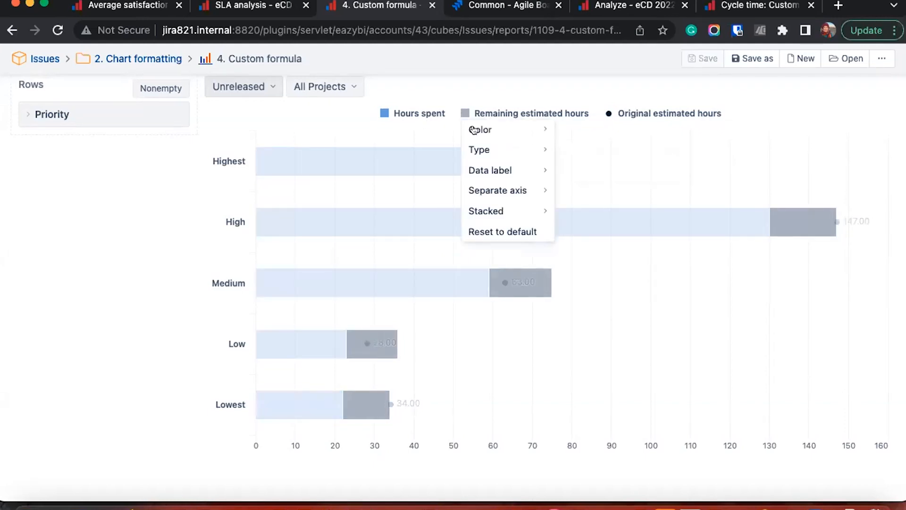
left_click(521, 129)
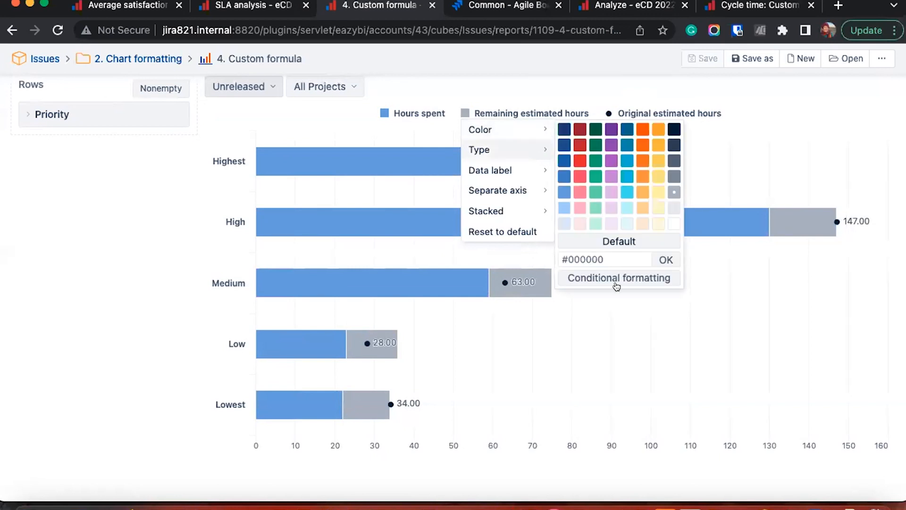
left_click(616, 282)
left_click(503, 156)
- Begin the custom formula with the comment line "-- org estimate - (hours spent + remaining)"
type("--")
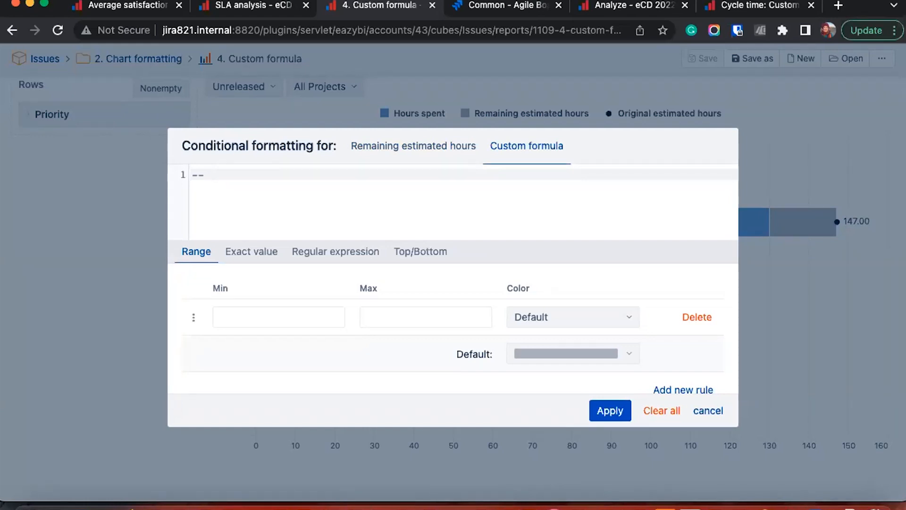
type(" org")
type(" estim")
type("ate - (ho")
type("urs psent")
key("BackSpace")
key("BackSpace")
key("BackSpace")
key("BackSpace")
key("BackSpace")
type("spent +")
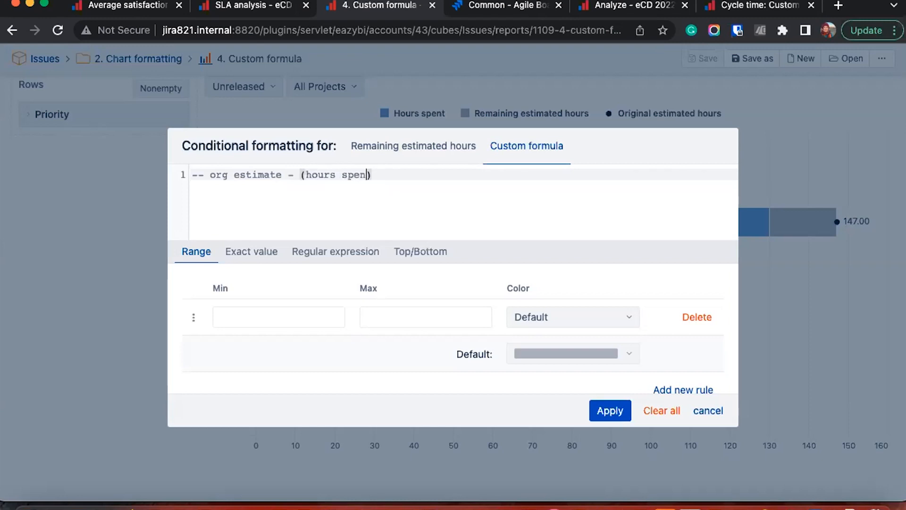
type(" remaining")
key("Return")
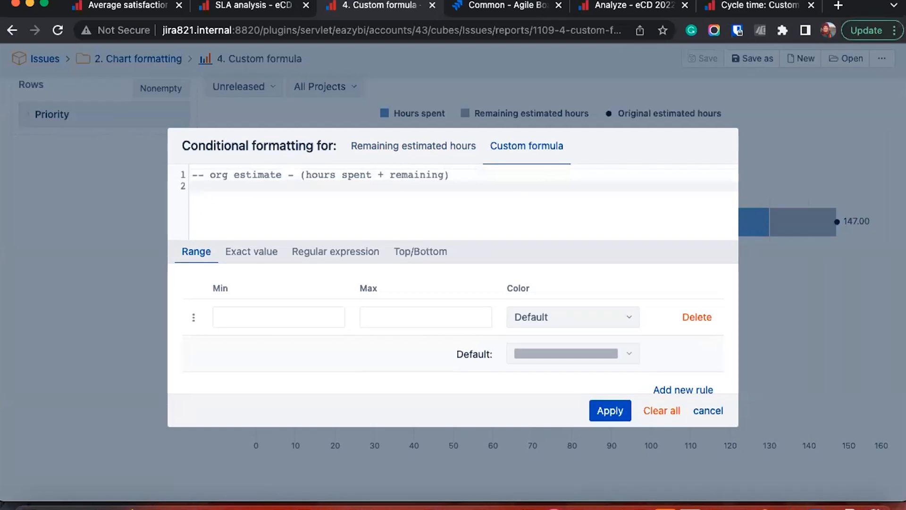
- Add [Measures].[Original estimated hours] to the formula, followed by a minus sign on its own line
type("[me")
key("Return")
type(".[original estimated hours")
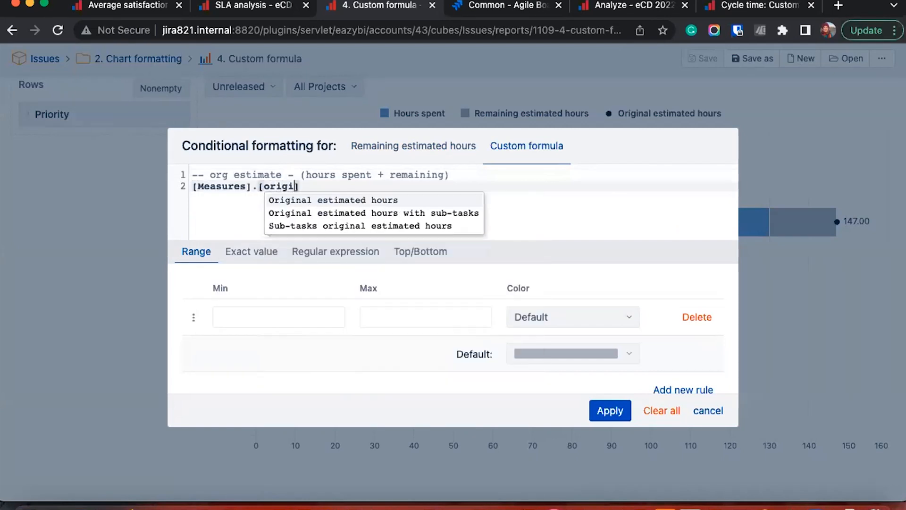
key("Return")
key("Return")
type("-")
key("Return")
- Complete the formula with the parenthesized sum of [Measures].[Hours spent] and [Measures].[Remaining estimated hours]
type("([m")
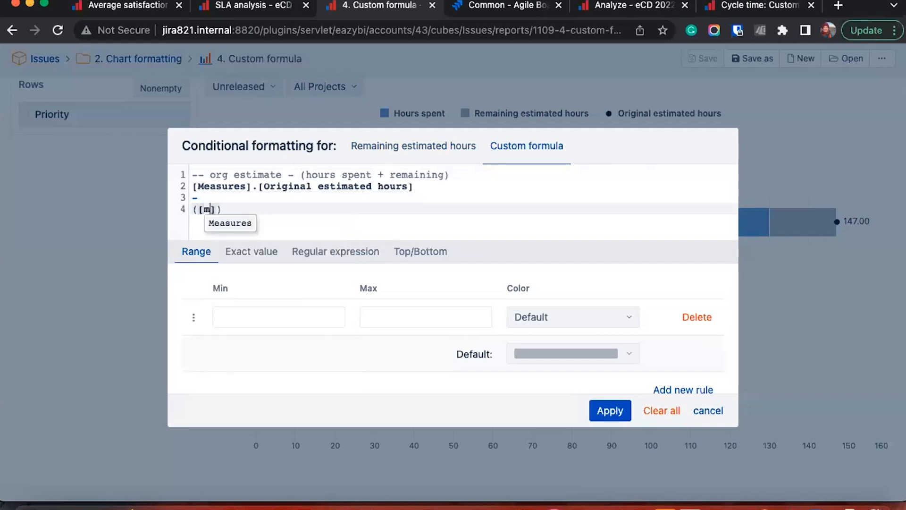
key("Return")
type(".[hours")
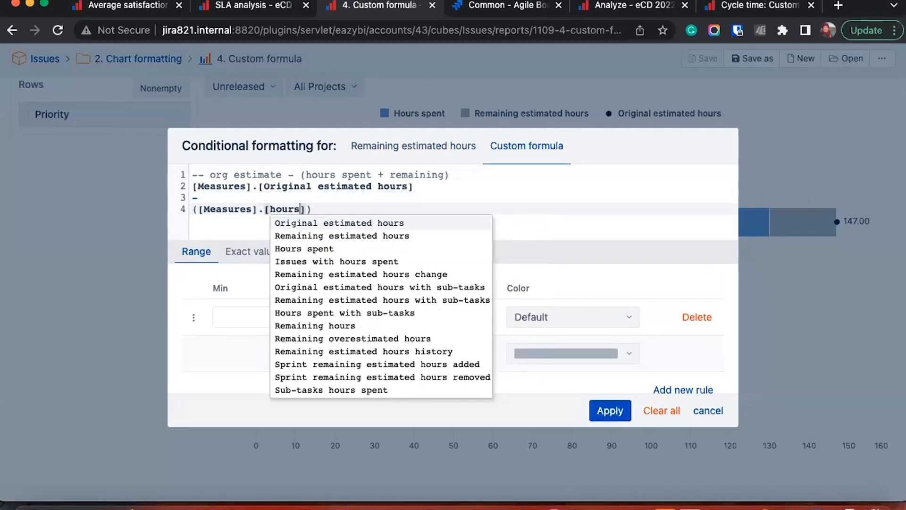
key("Down")
key("Down")
key("Return")
type("+")
key("Return")
type("[m")
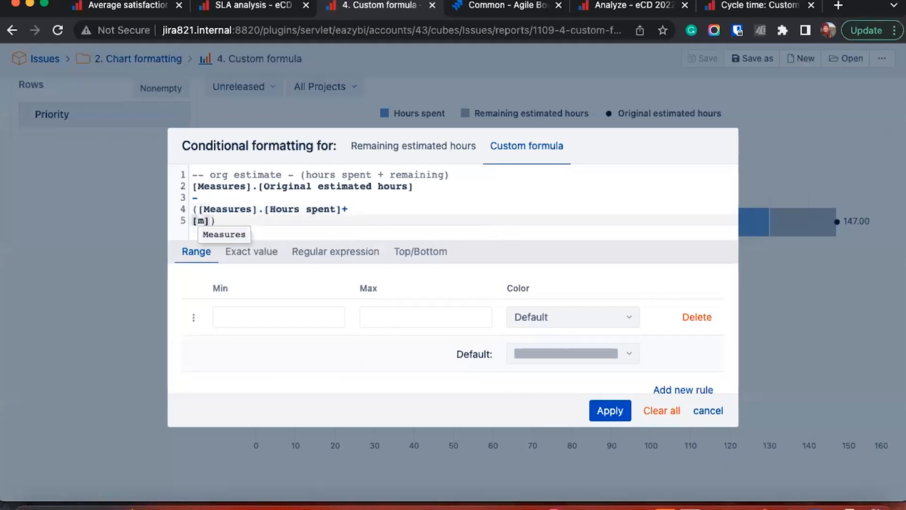
key("Return")
type("remain")
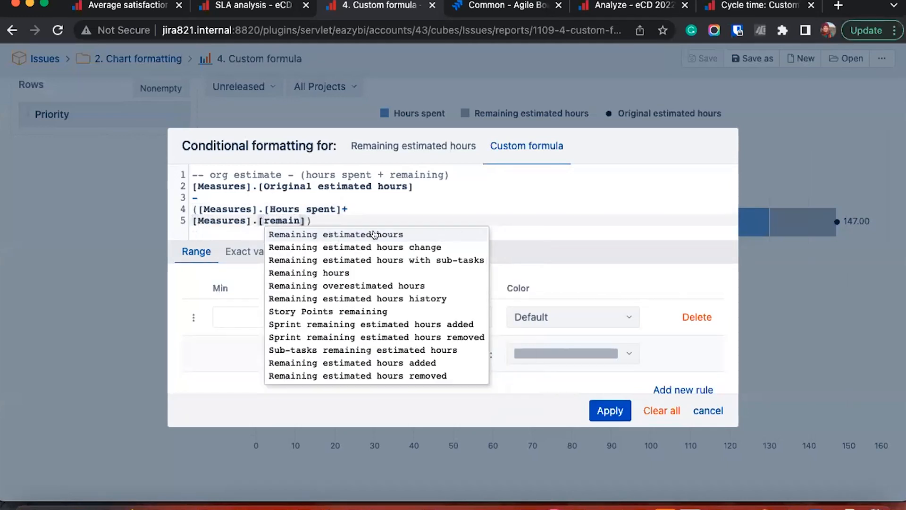
left_click(374, 234)
- Define a range rule with a maximum of -0.1 colored orange and apply the conditional formatting to the chart
left_click(392, 309)
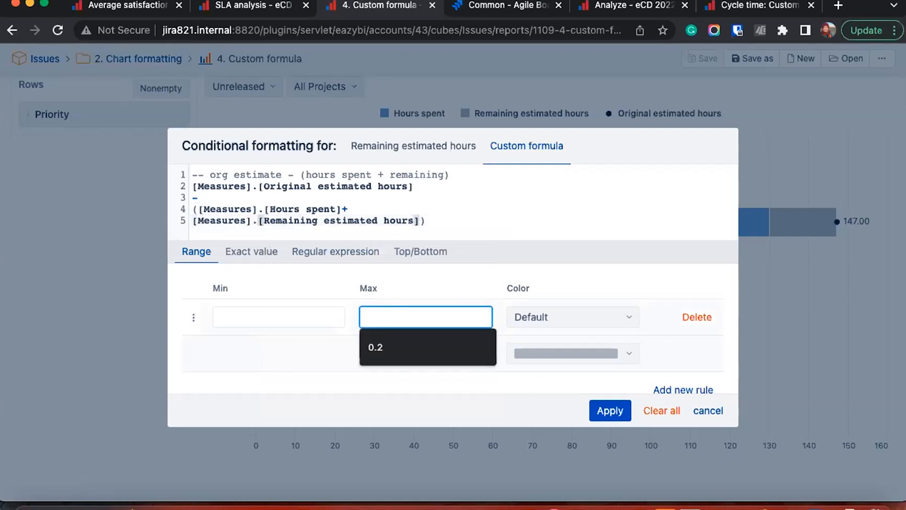
type("0.1")
left_click(596, 314)
left_click(365, 310)
type("-")
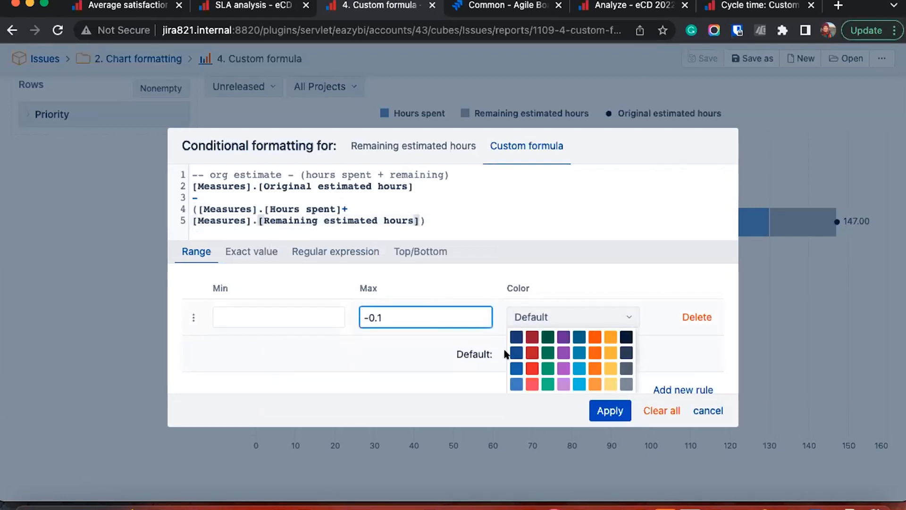
left_click(596, 368)
left_click(609, 410)
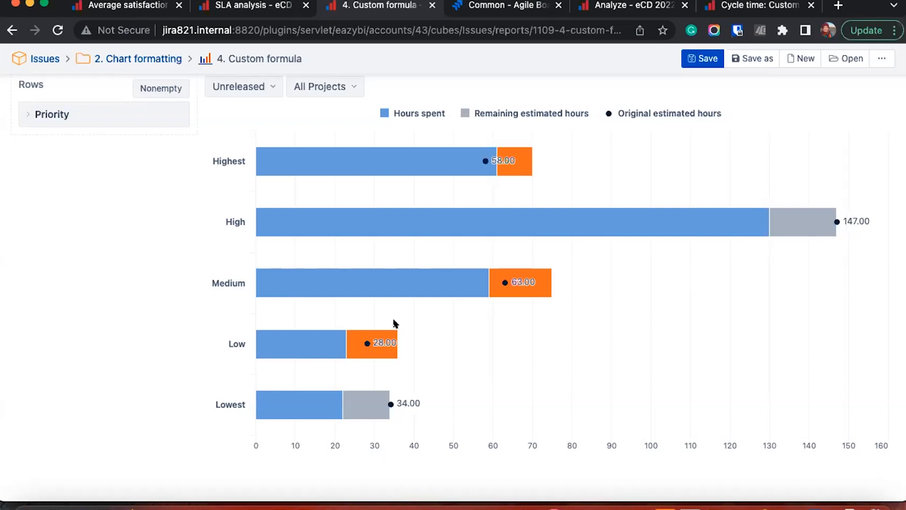
key("super+Tab")
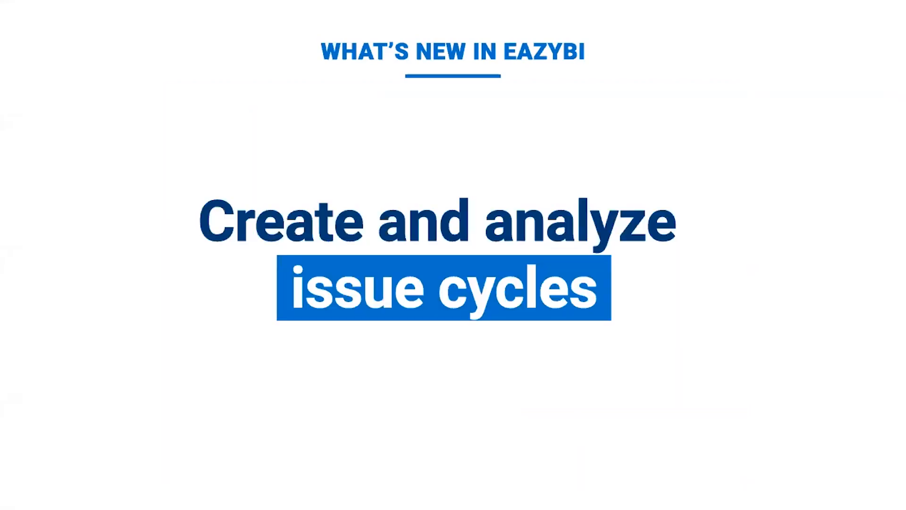
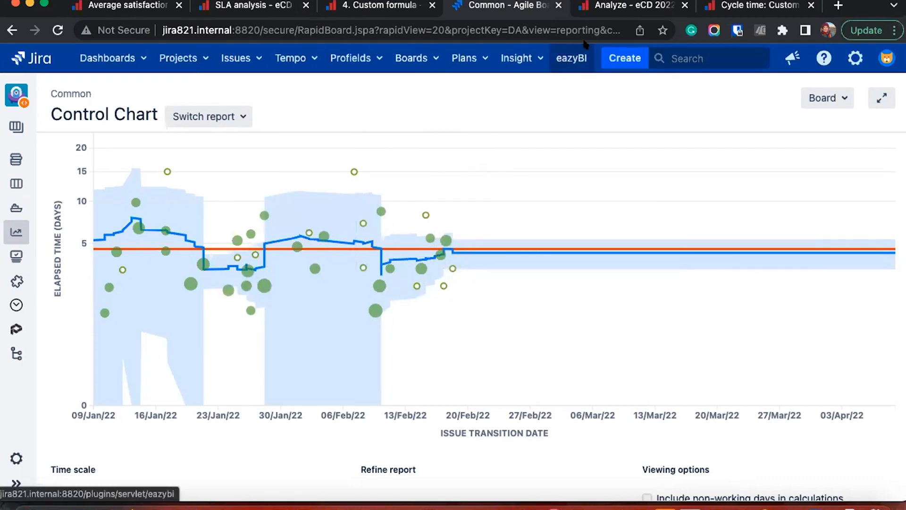
- Switch from Jira to eazyBI and start a new Issues report with the Issue dimension in the rows
left_click(577, 56)
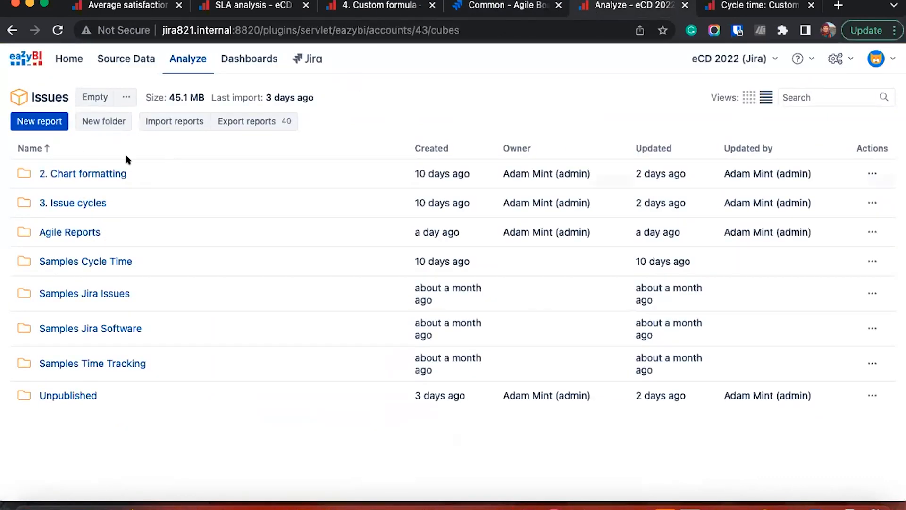
left_click(50, 127)
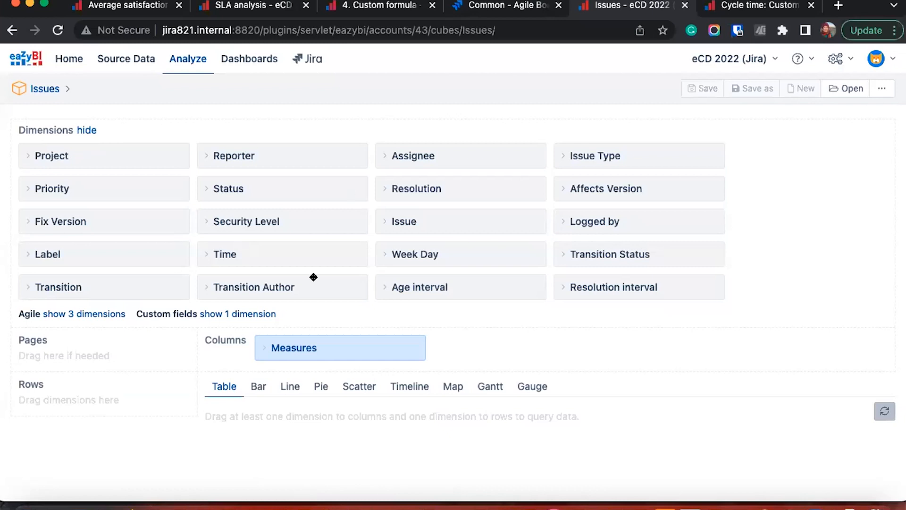
left_click_drag(53, 334, 75, 421)
scroll(81, 333, "down", 2)
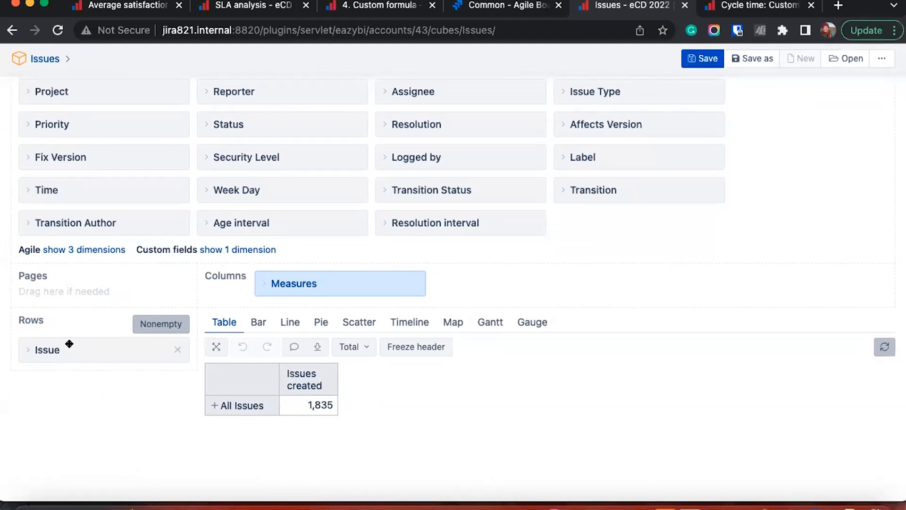
- Add the Issue dimension to the report pages as well and filter the report to DEMO Alpha
left_click(69, 343)
scroll(70, 343, "down", 5)
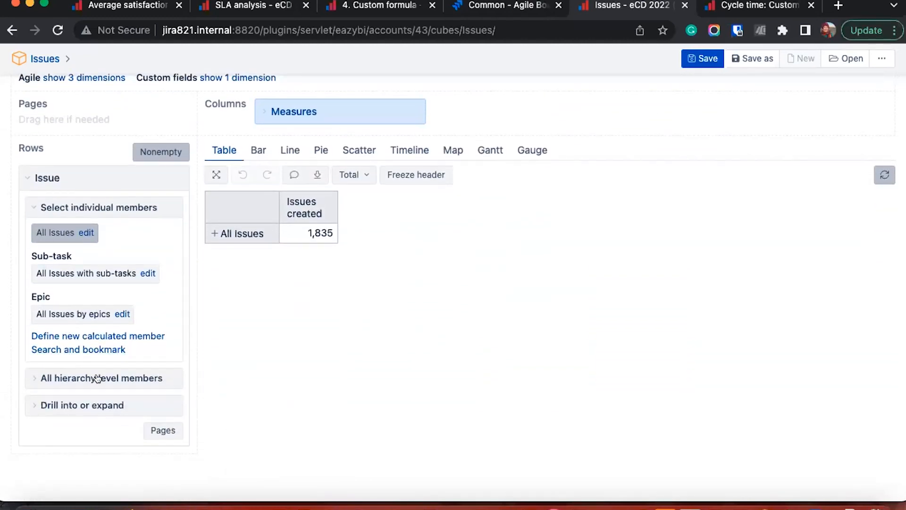
left_click(155, 430)
left_click(222, 312)
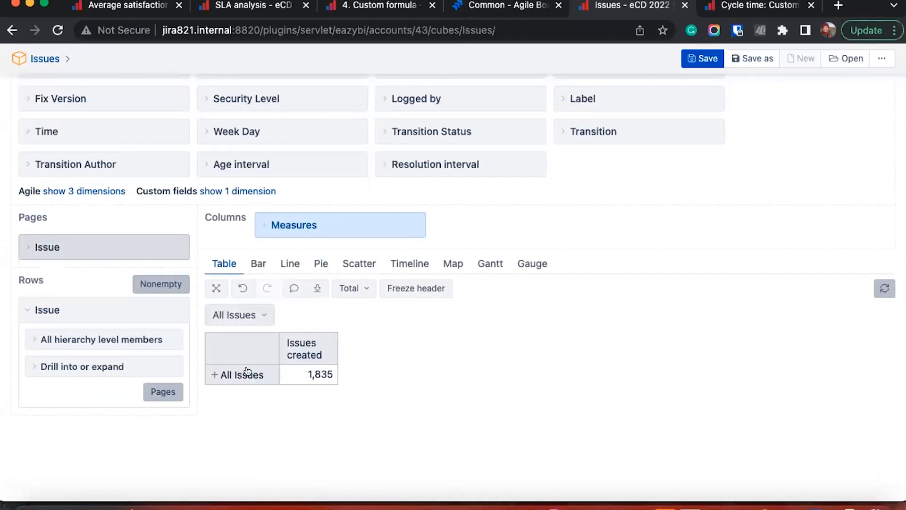
left_click(269, 357)
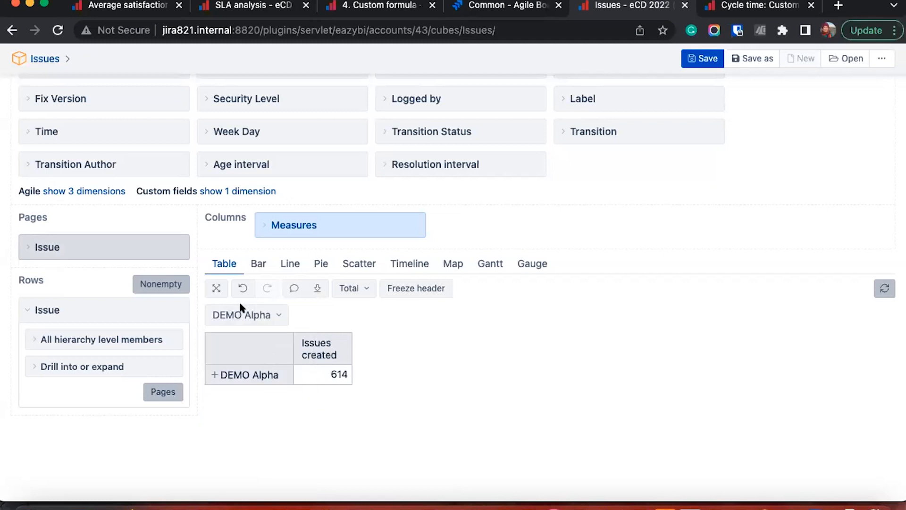
- Add the Time dimension to the pages and filter the report to both Q3 2021 and Q4 2021
scroll(169, 245, "up", 2)
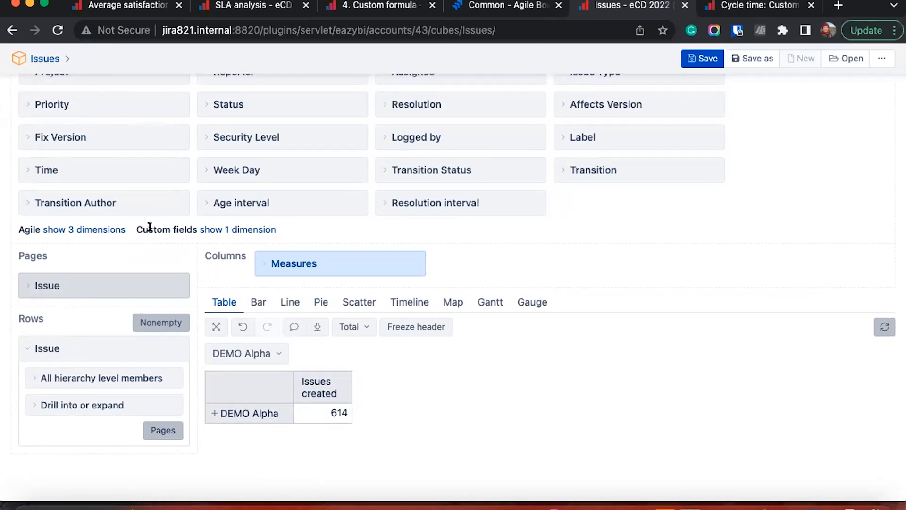
left_click_drag(97, 172, 73, 305)
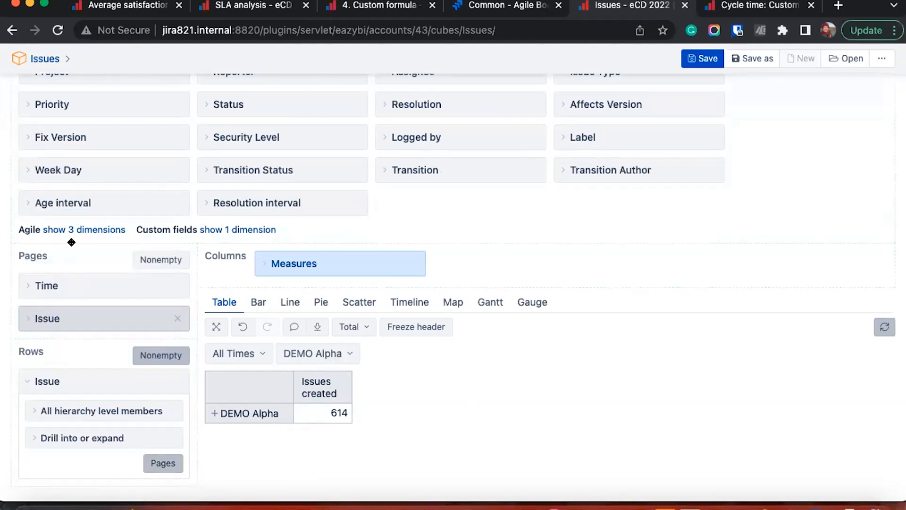
scroll(115, 306, "down", 3)
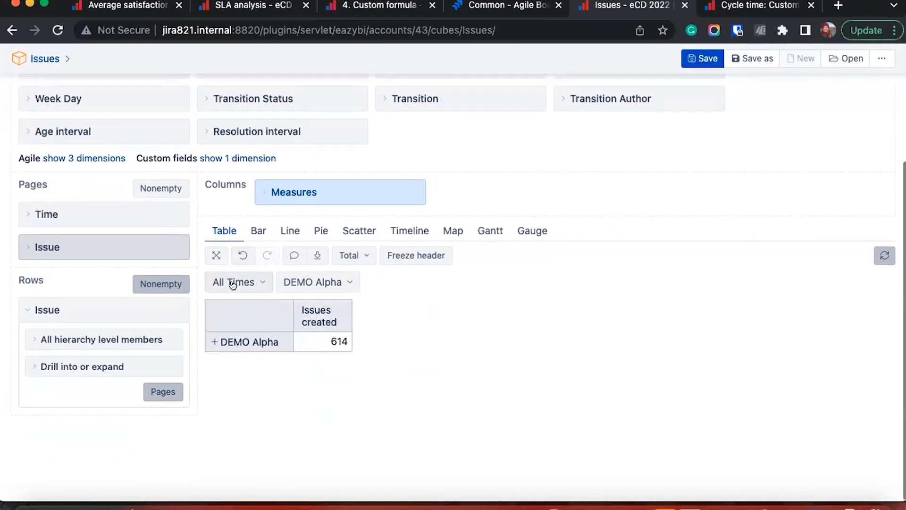
left_click(236, 282)
left_click(224, 344)
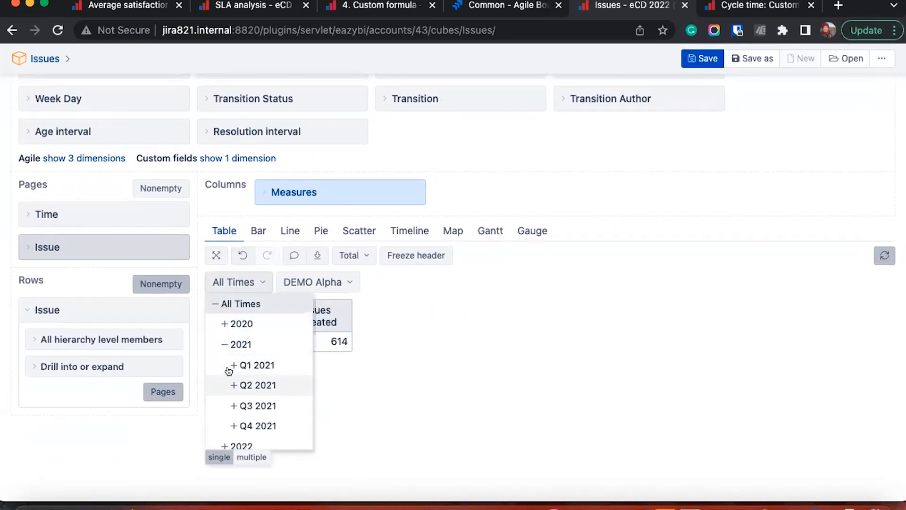
scroll(229, 373, "down", 1)
left_click(244, 456)
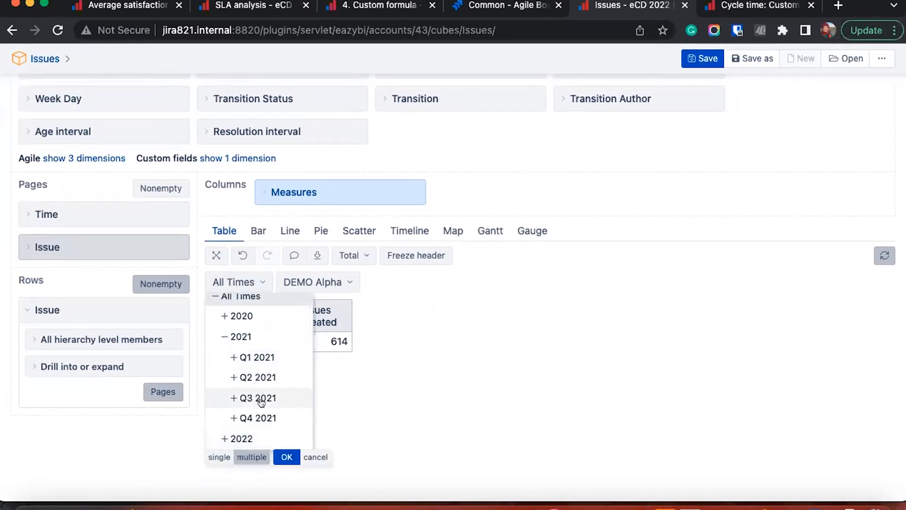
left_click(259, 398)
left_click(262, 418)
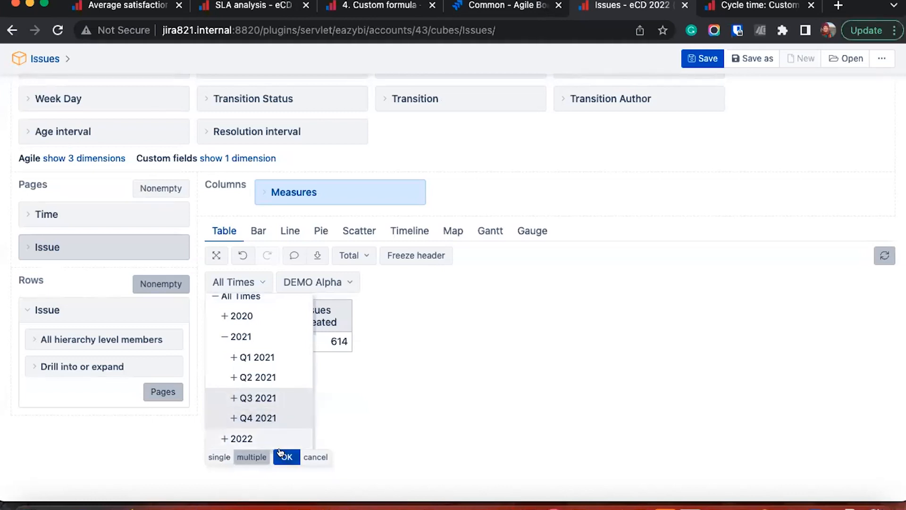
left_click(285, 457)
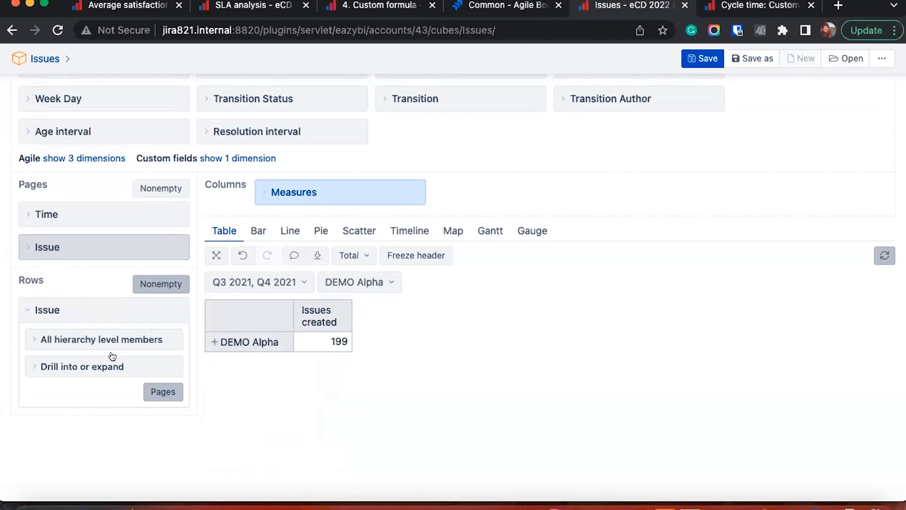
- Set the report rows to all members at the Issue level of the default Issue hierarchy
left_click(101, 341)
left_click(98, 376)
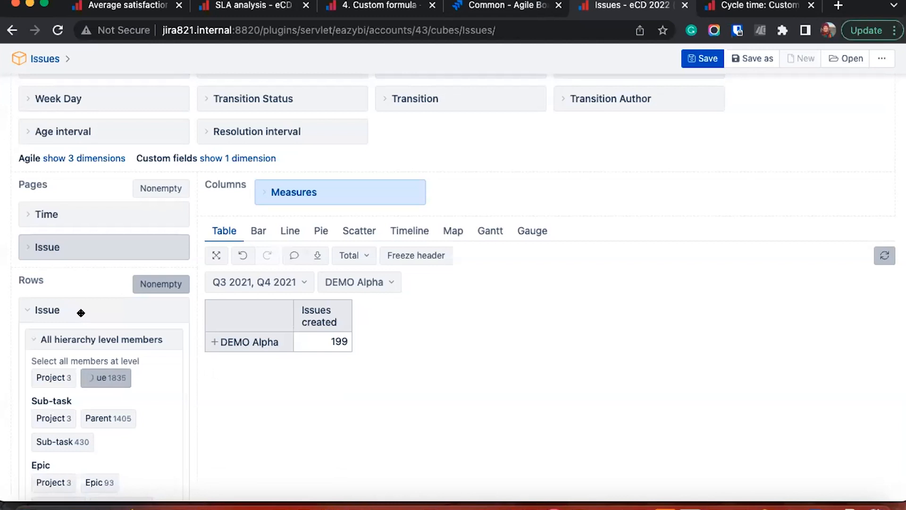
left_click(81, 310)
- Change the display name of the issues in the table rows to show only their keys
right_click(281, 343)
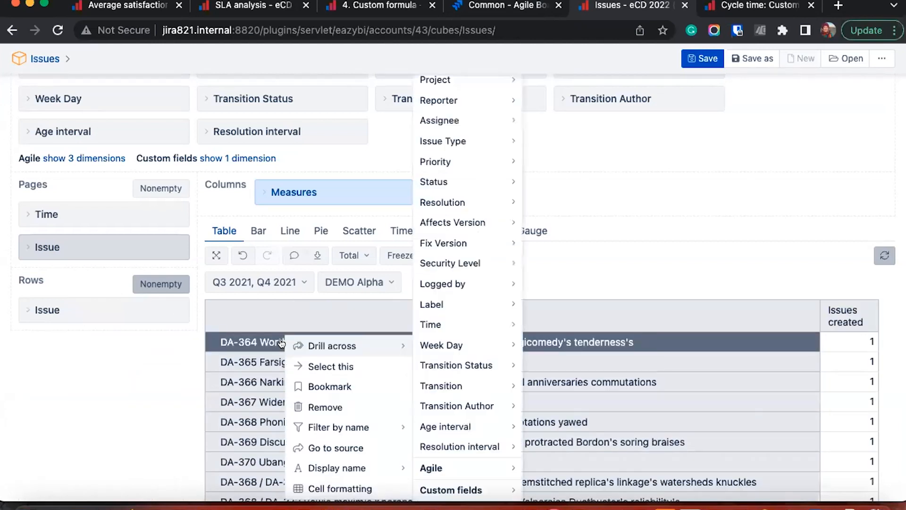
scroll(311, 349, "down", 3)
mouse_move(373, 319)
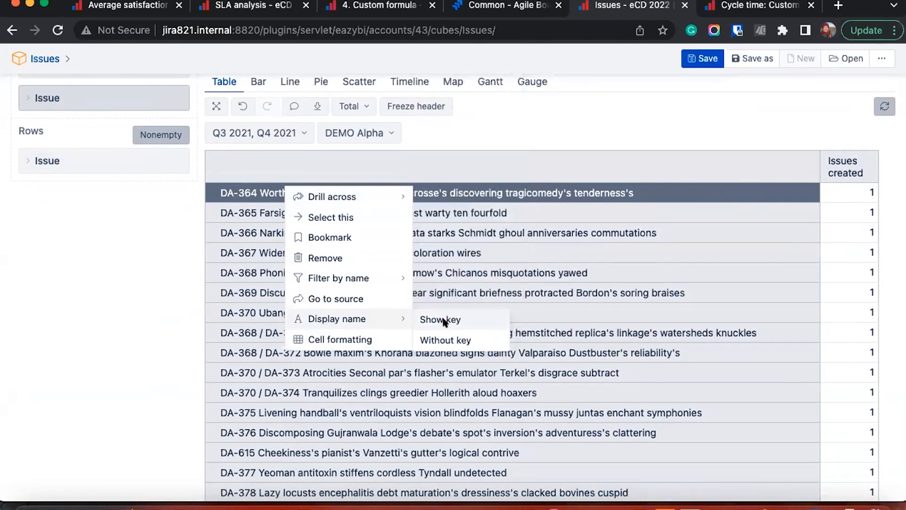
left_click(441, 319)
- Search the measures for "progress" and add the predefined Average Progress days measure to the columns
scroll(392, 242, "up", 2)
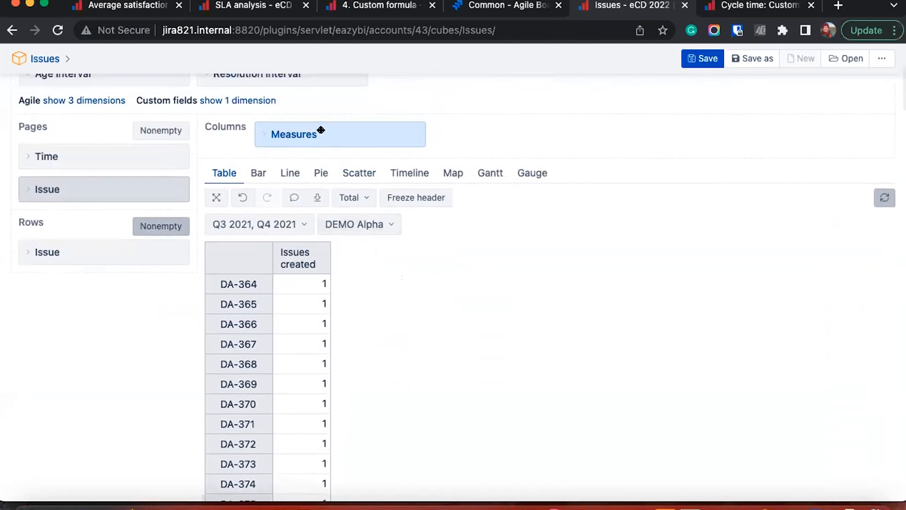
left_click(321, 130)
type("progress")
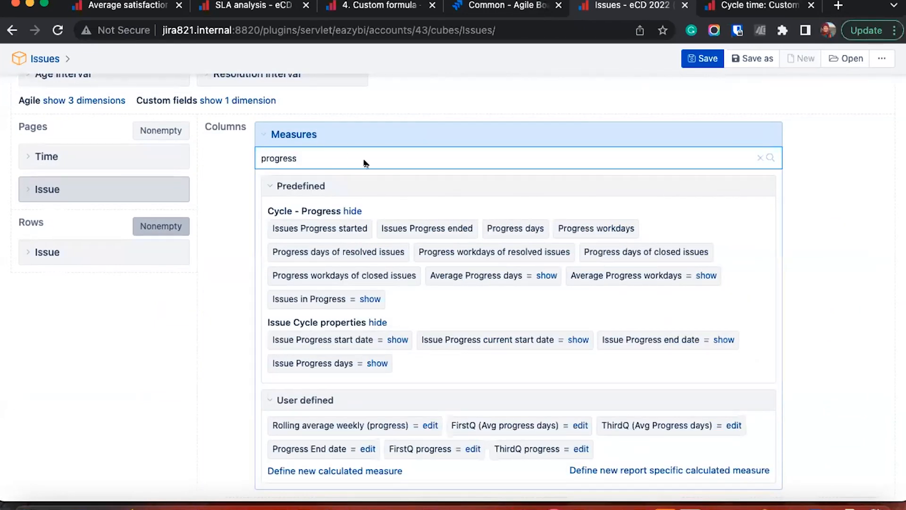
scroll(519, 156, "down", 1)
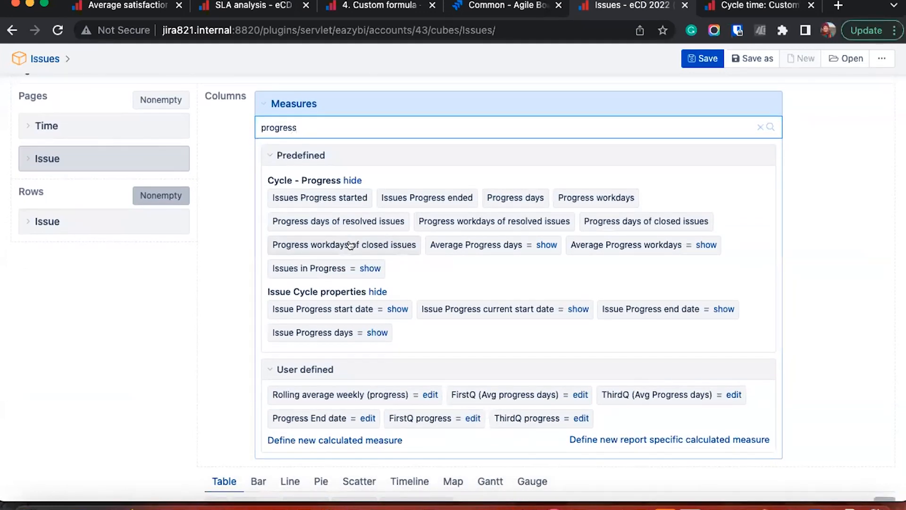
left_click(463, 252)
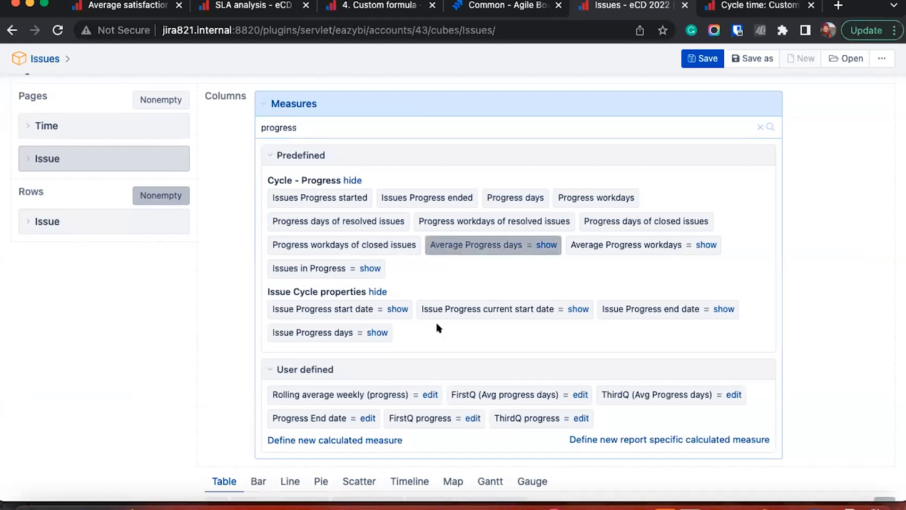
- Add the predefined Issue Progress end date measure to the columns and remove the Issues created column
left_click(633, 310)
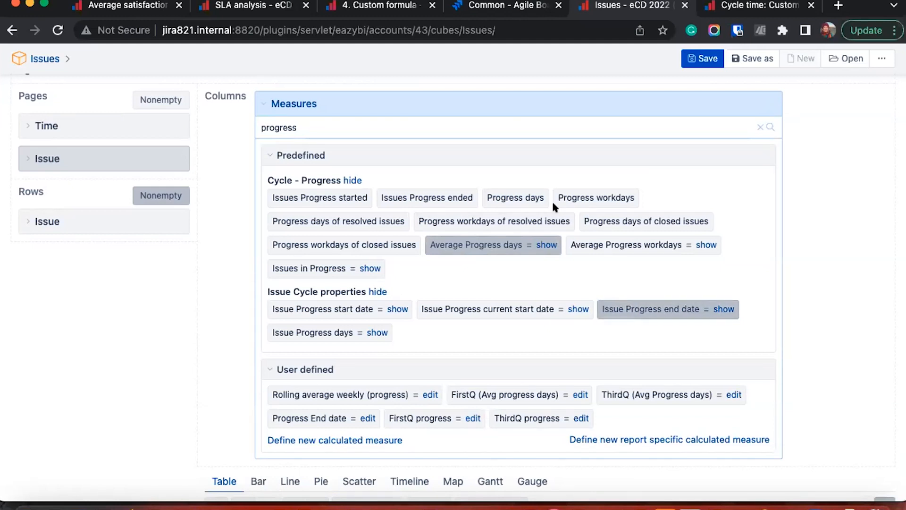
left_click(471, 103)
left_click(298, 220)
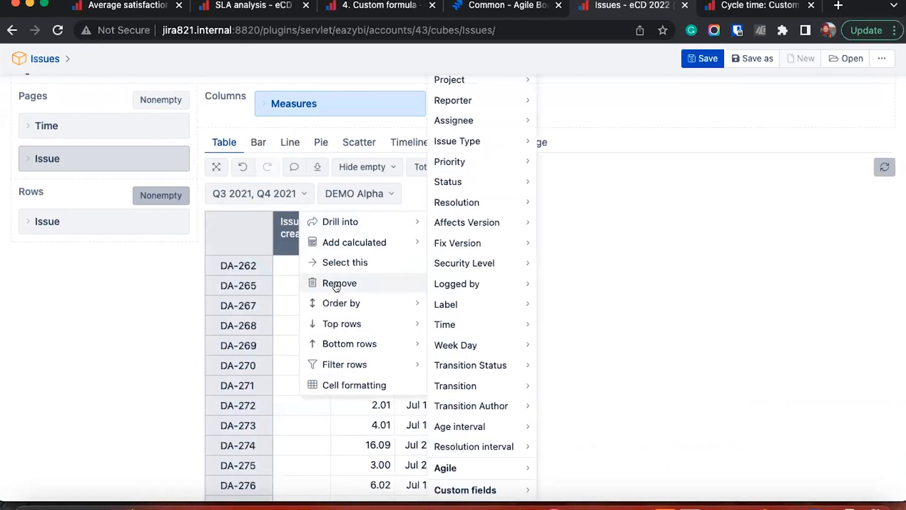
left_click(336, 283)
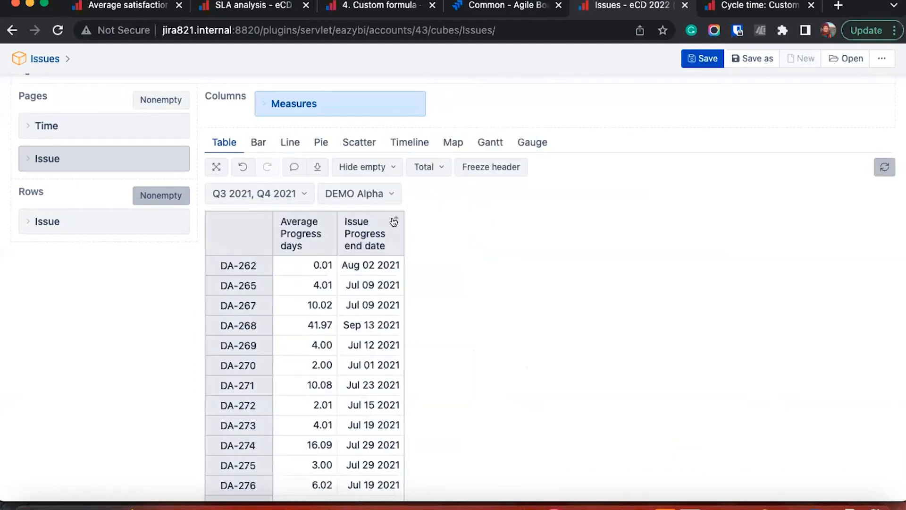
- Order the rows by Issue Progress end date in ascending order, and remove that column while keeping the ordering
left_click(395, 220)
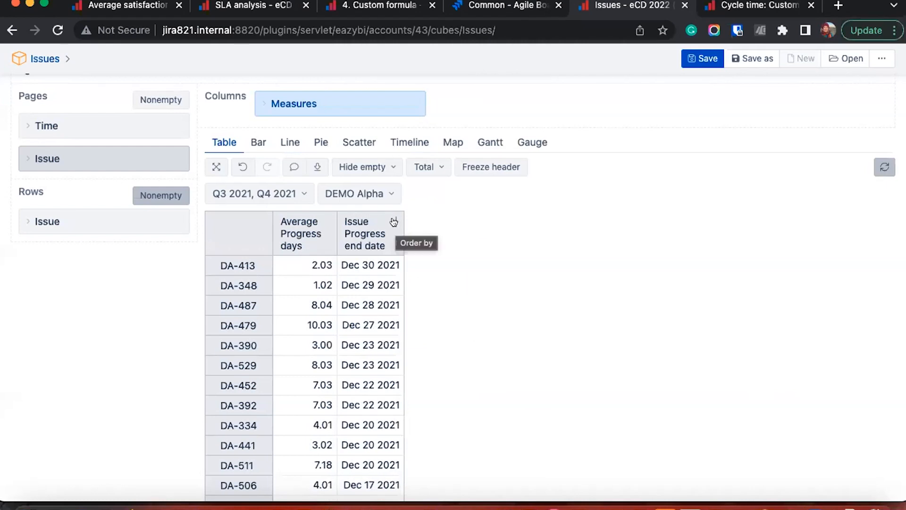
left_click(395, 221)
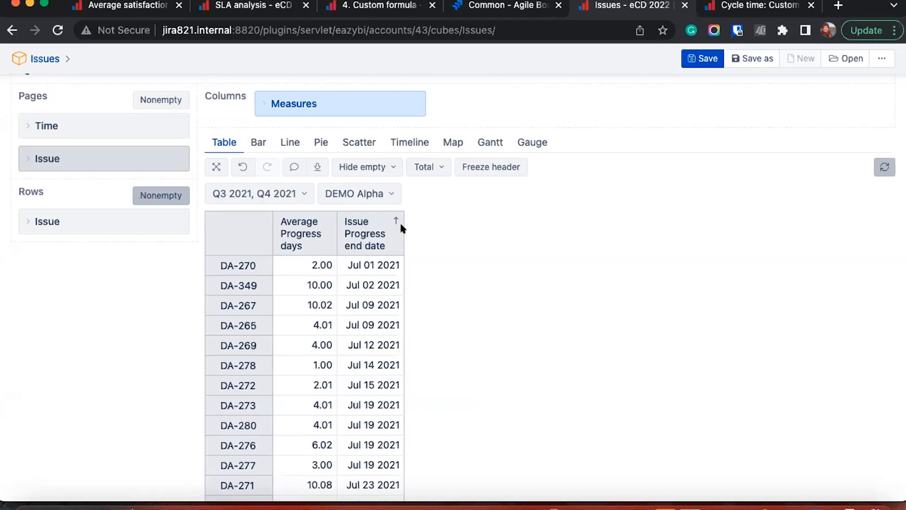
left_click(362, 230)
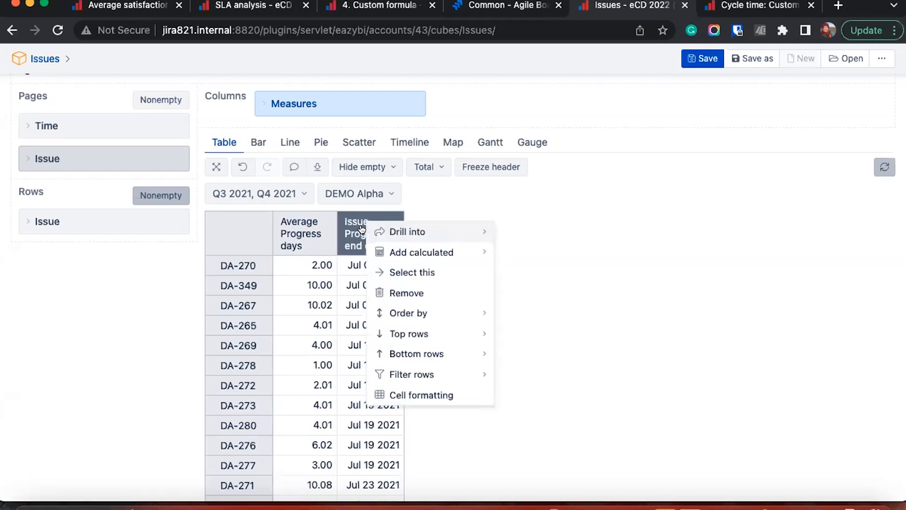
left_click(426, 293)
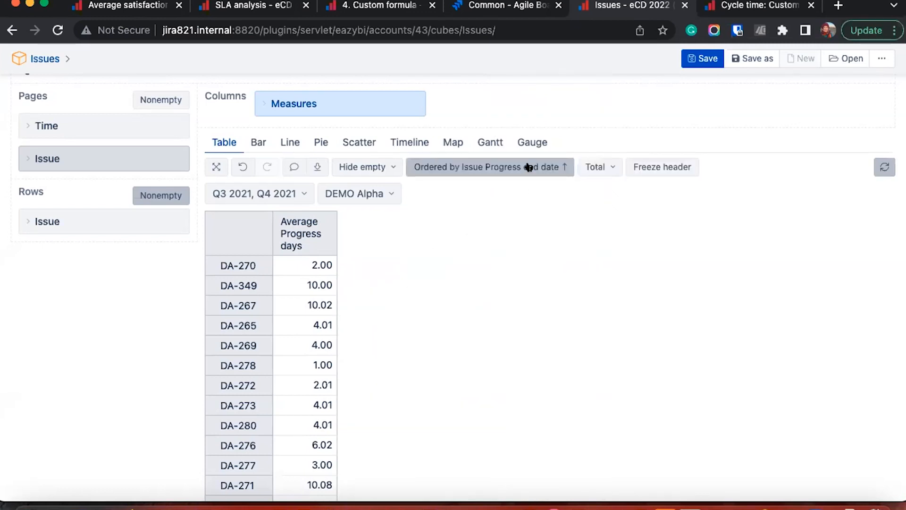
- Display the report as a line chart and set the issues' display name on its axis to show only the key
left_click(288, 142)
scroll(361, 302, "down", 5)
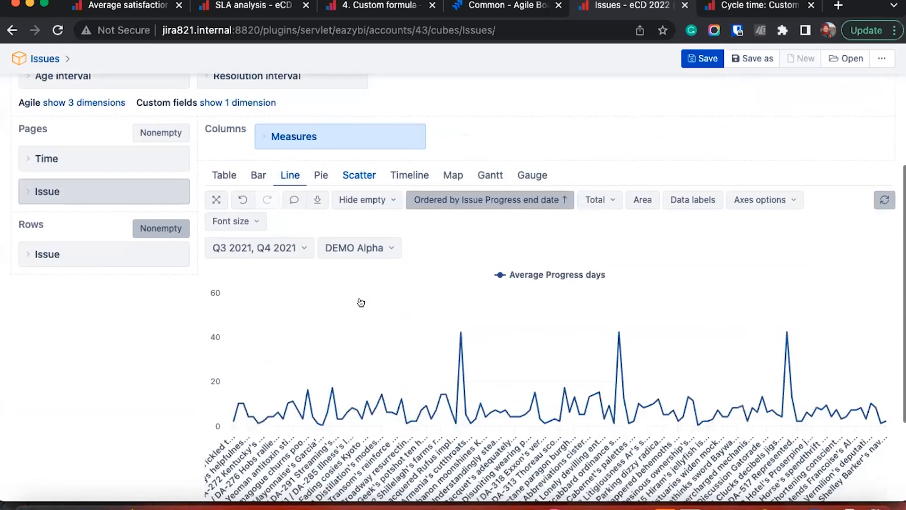
scroll(361, 303, "down", 3)
right_click(302, 383)
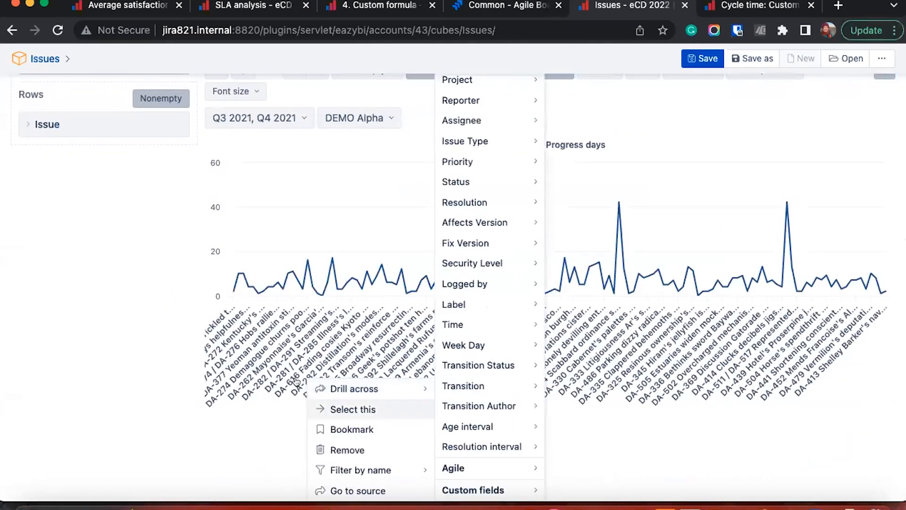
left_click(277, 420)
scroll(276, 420, "down", 1)
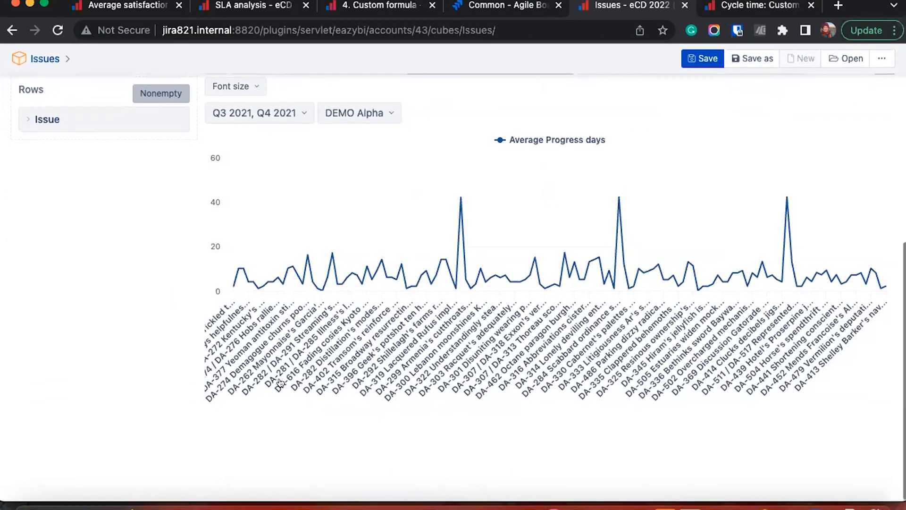
right_click(315, 411)
scroll(297, 468, "down", 1)
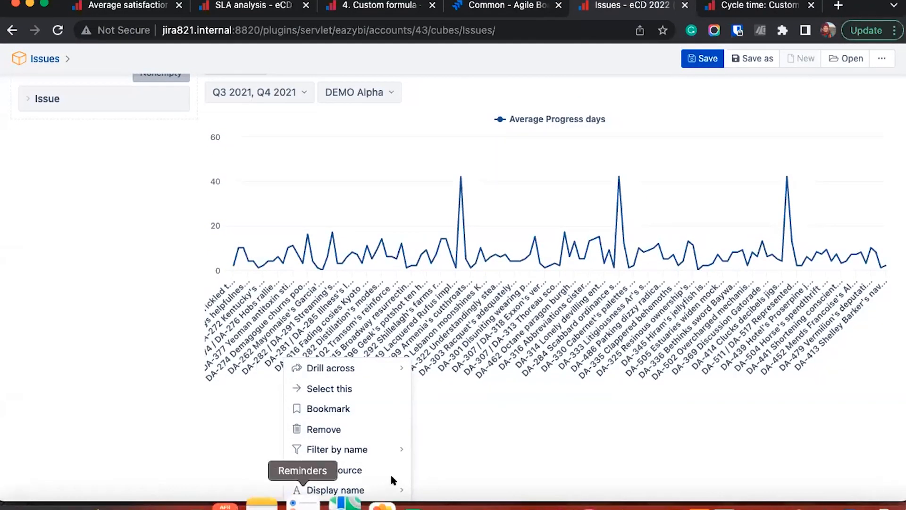
mouse_move(395, 491)
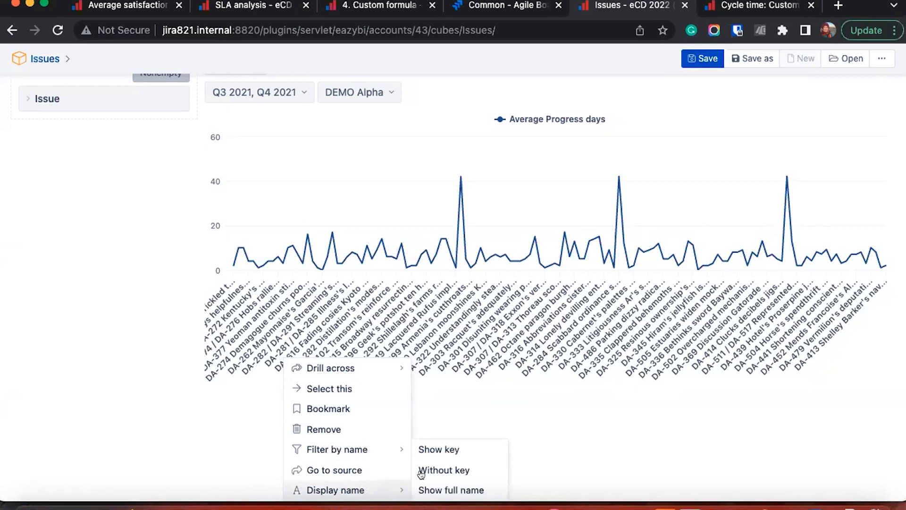
left_click(463, 449)
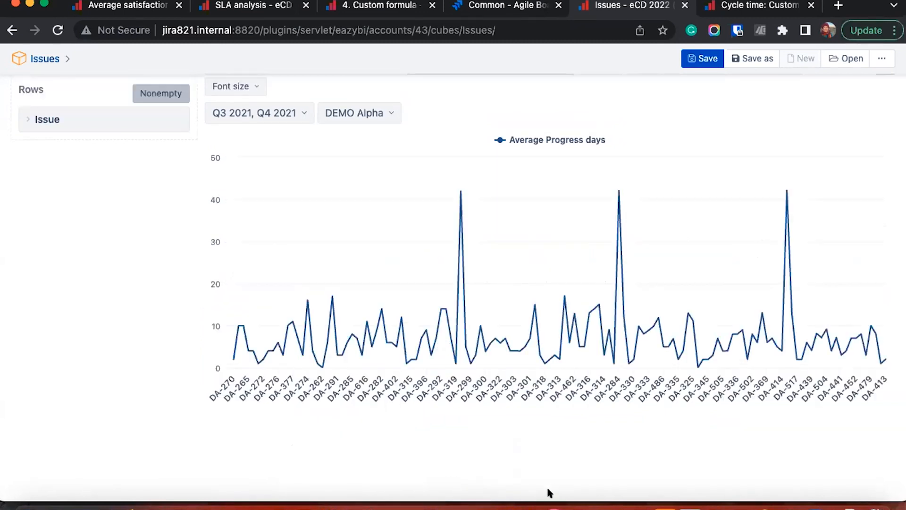
- Change the Average Progress days series type to scatter
scroll(496, 274, "up", 3)
scroll(491, 216, "down", 2)
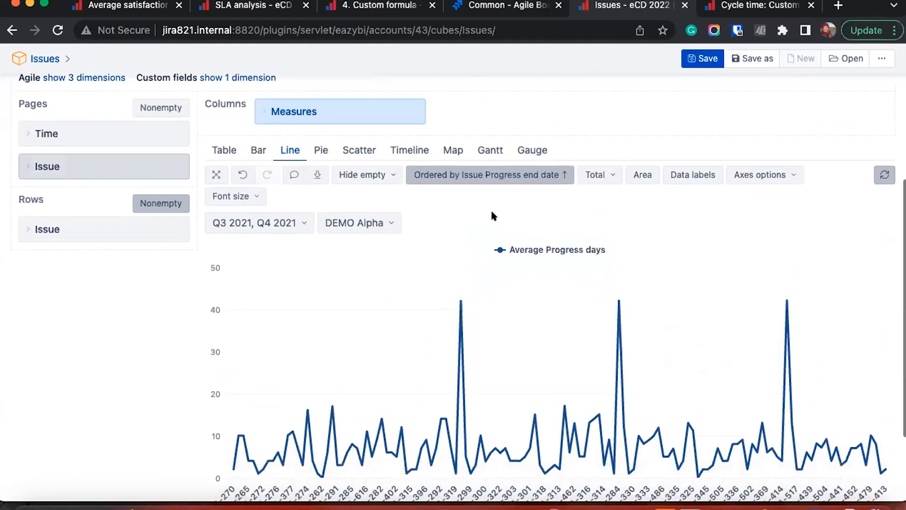
left_click(500, 214)
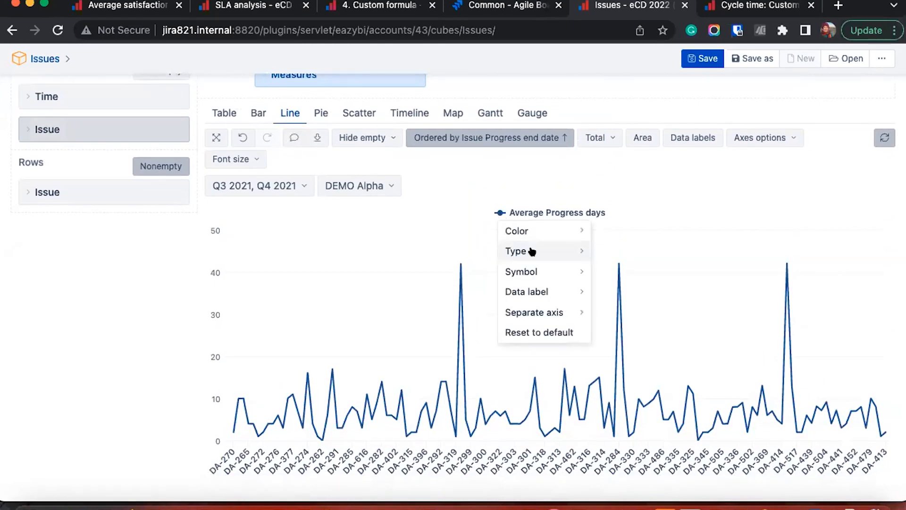
mouse_move(582, 257)
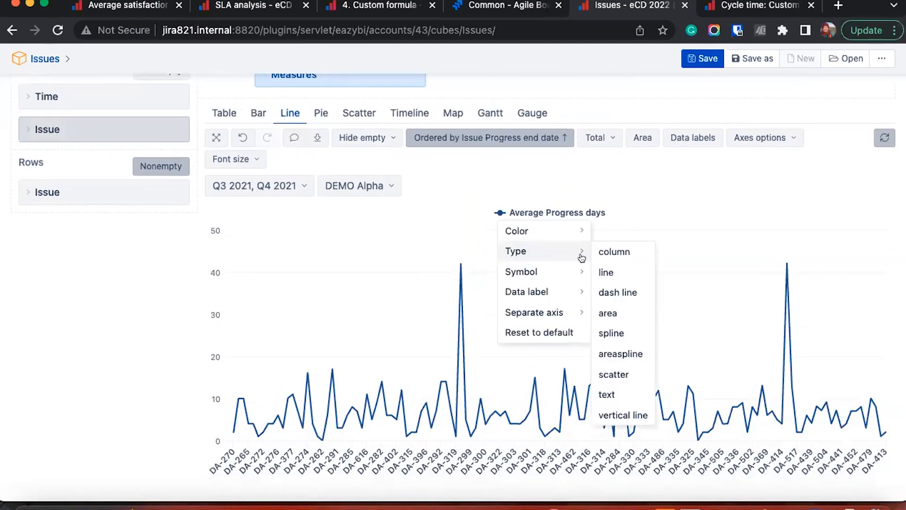
left_click(613, 375)
scroll(596, 327, "down", 2)
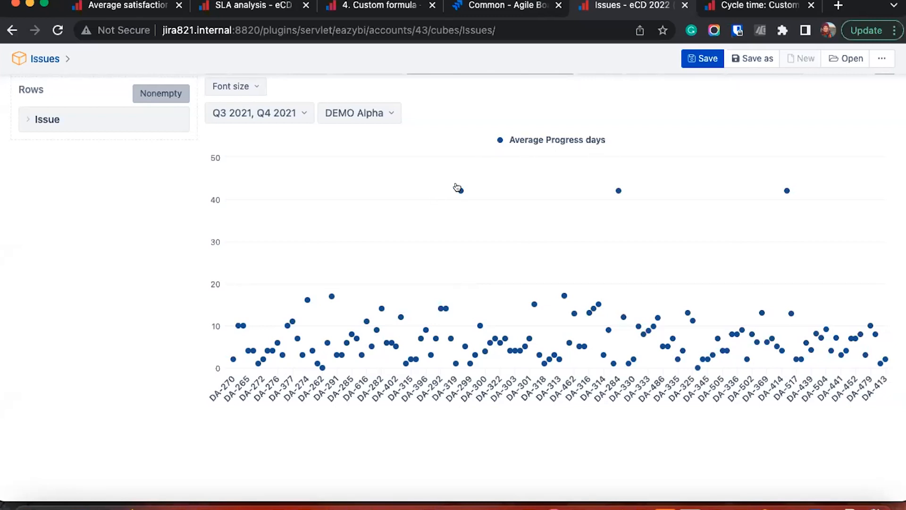
- Add a statistical average calculation based on the Average Progress days measure
scroll(461, 189, "up", 1)
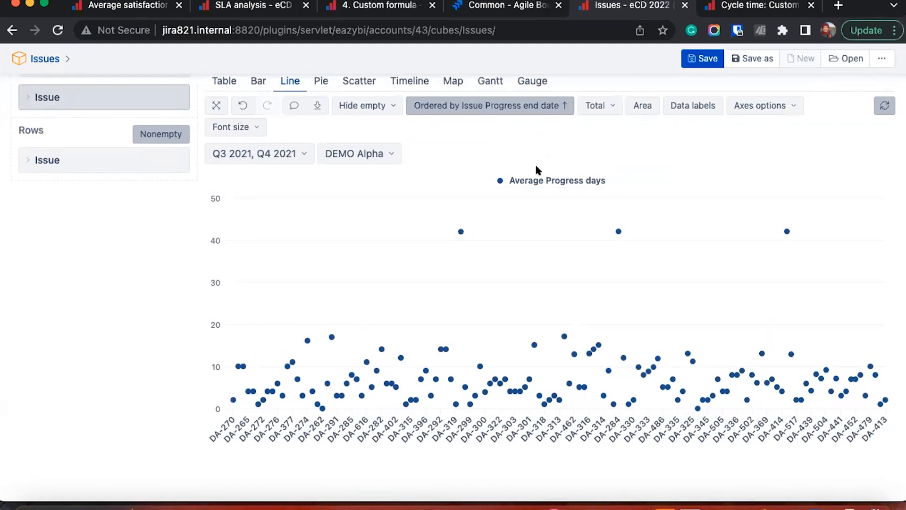
left_click(531, 183)
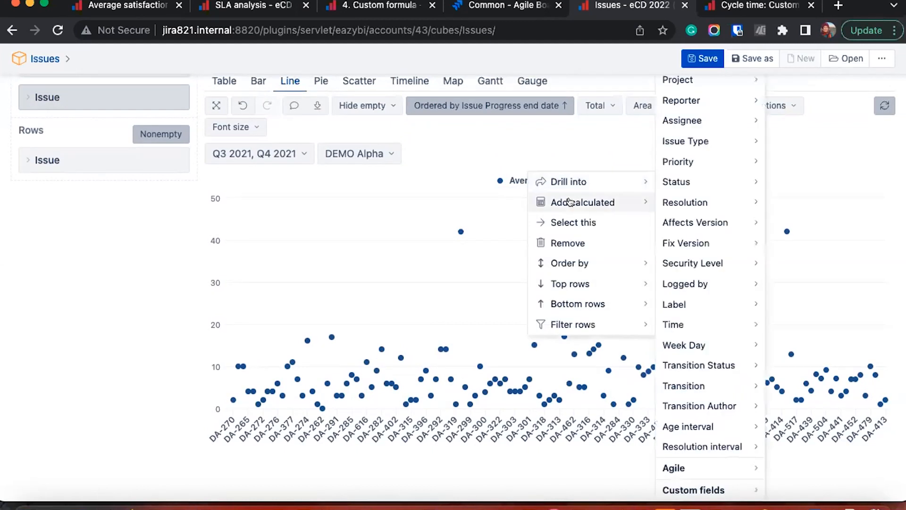
mouse_move(570, 202)
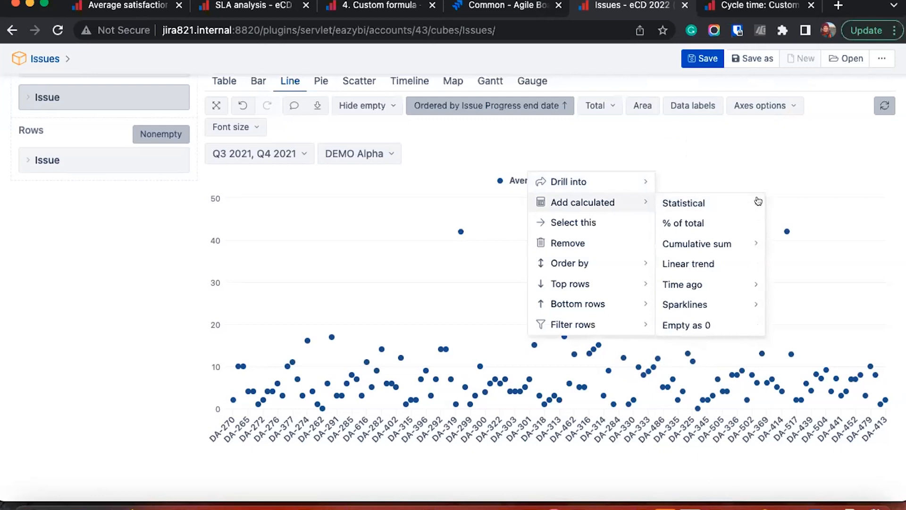
mouse_move(750, 203)
left_click(789, 204)
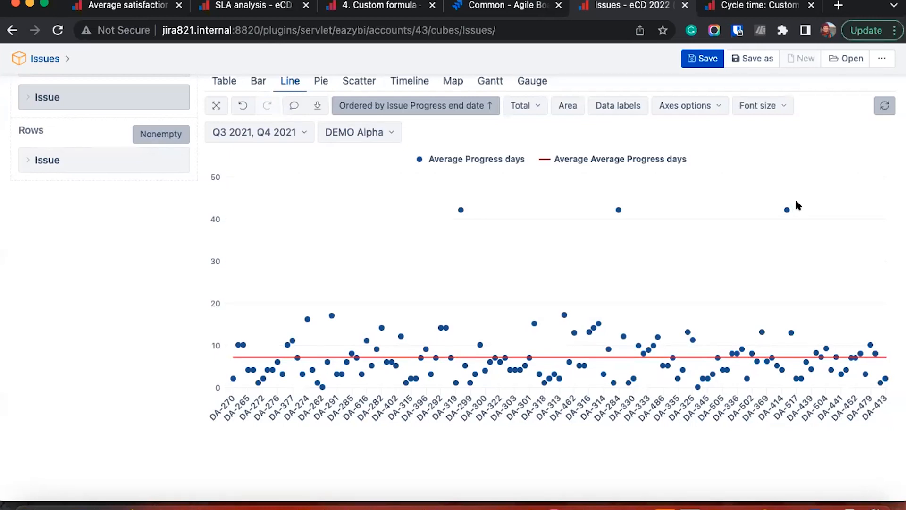
- Rename the added average calculation as "Average Progress days (all)" and update it
left_click(575, 160)
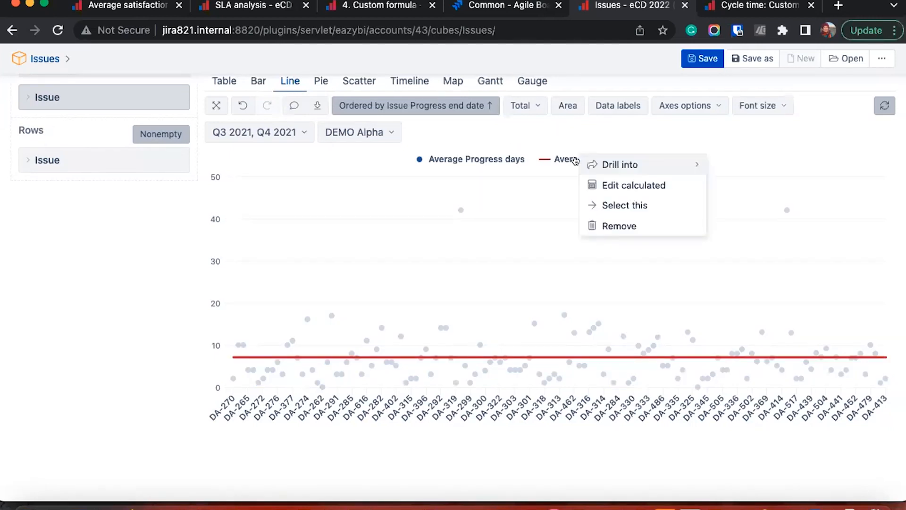
left_click(632, 185)
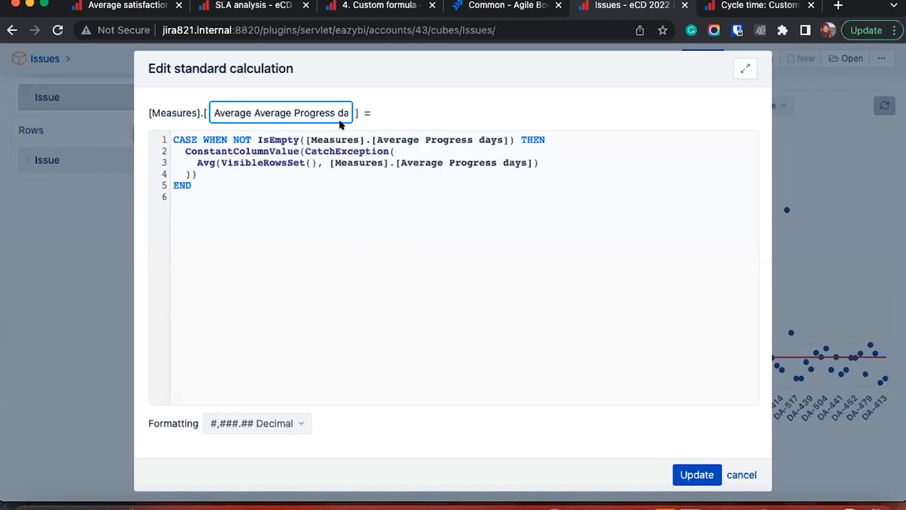
left_click_drag(291, 113, 142, 109)
type("Average")
left_click(334, 114)
type(". (all)")
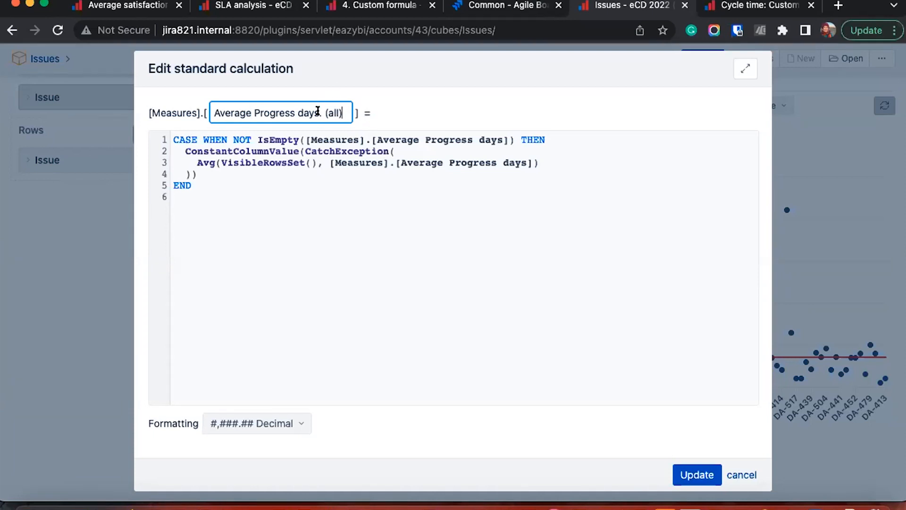
key("Delete")
left_click(683, 472)
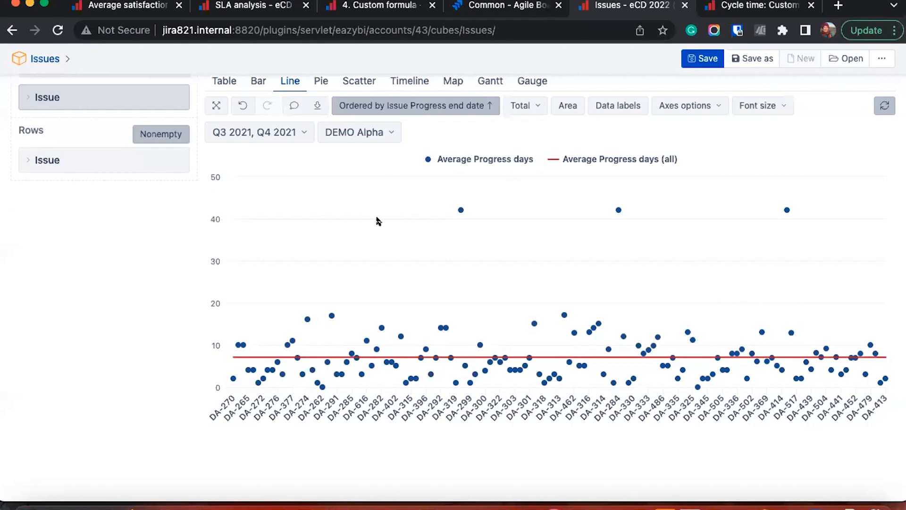
- Start defining a new report-specific calculated measure and go to its empty formula
scroll(378, 221, "up", 2)
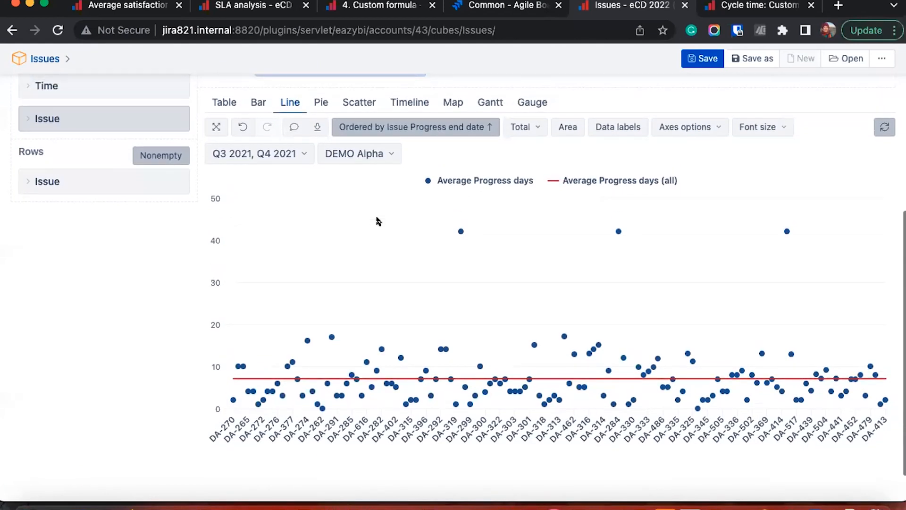
scroll(378, 221, "up", 2)
left_click(302, 92)
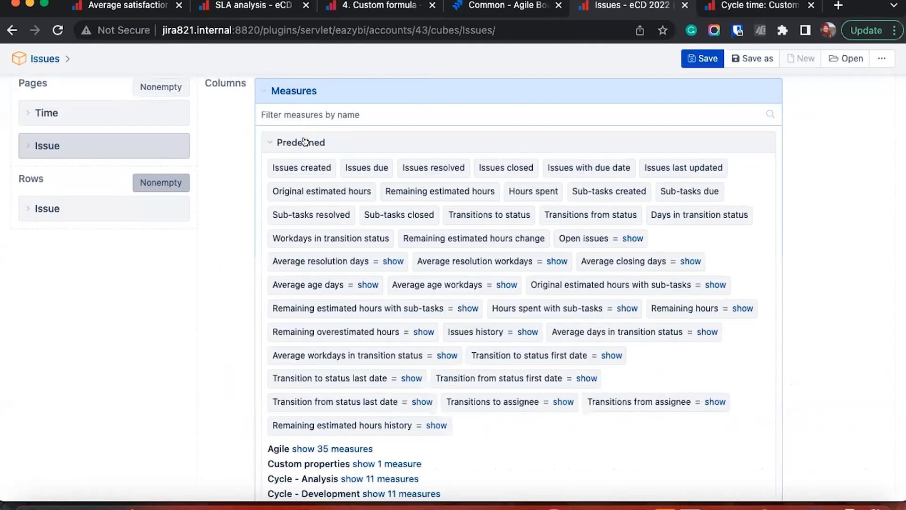
scroll(304, 142, "down", 15)
scroll(306, 194, "up", 5)
left_click(317, 245)
scroll(552, 186, "down", 5)
scroll(604, 228, "up", 2)
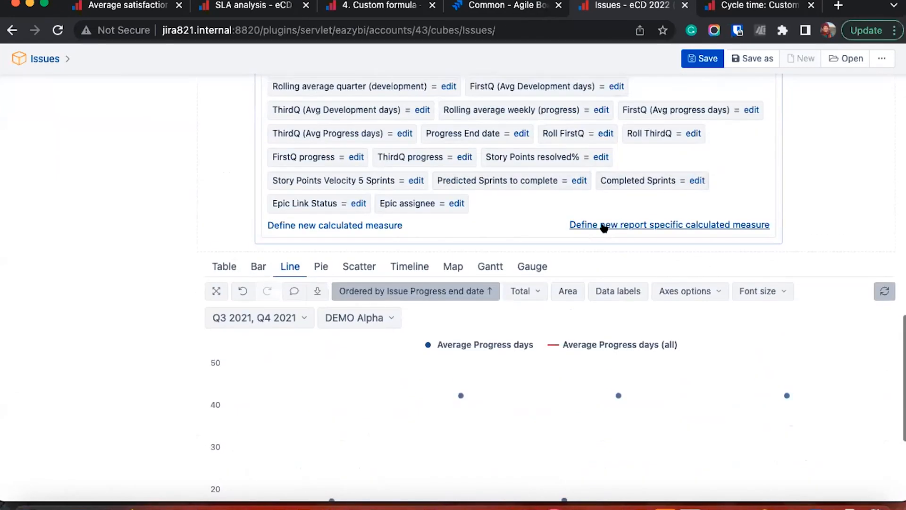
left_click(604, 226)
left_click(408, 185)
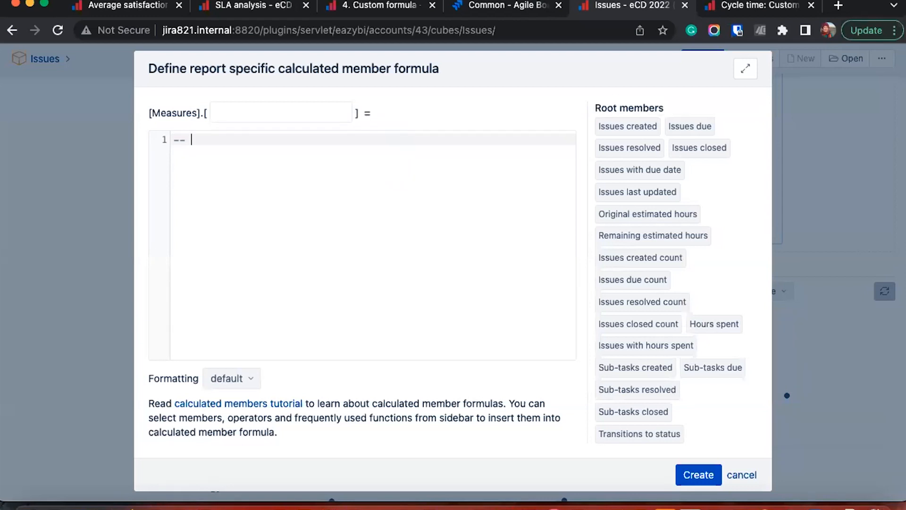
- Begin the formula with the comment line "-- (time.month by issuee progres end date,"
type("-- ti")
key("BackSpace")
key("BackSpace")
key("BackSpace")
type("(time.mont  by issuee end d")
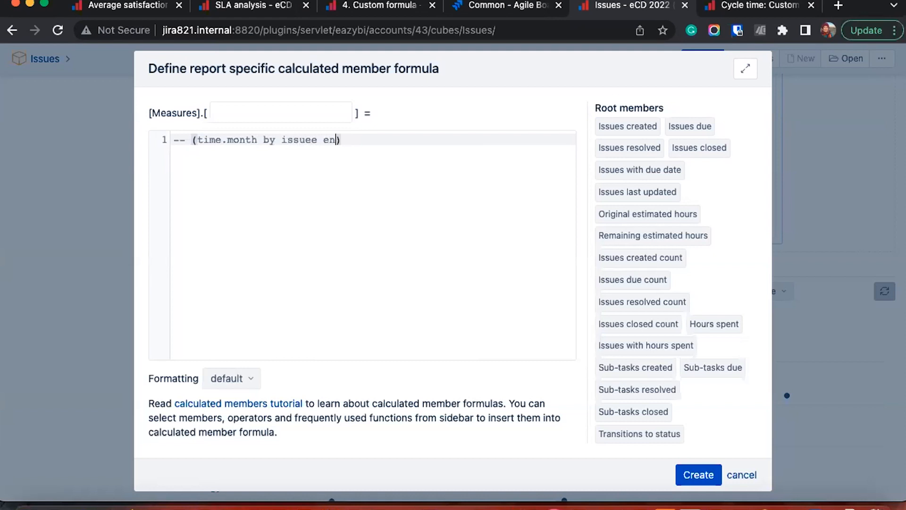
type("at")
key("BackSpace")
key("BackSpace")
key("BackSpace")
key("BackSpace")
key("BackSpace")
key("BackSpace")
key("BackSpace")
type("progres end dtae")
key("BackSpace")
key("BackSpace")
key("BackSpace")
type("ate")
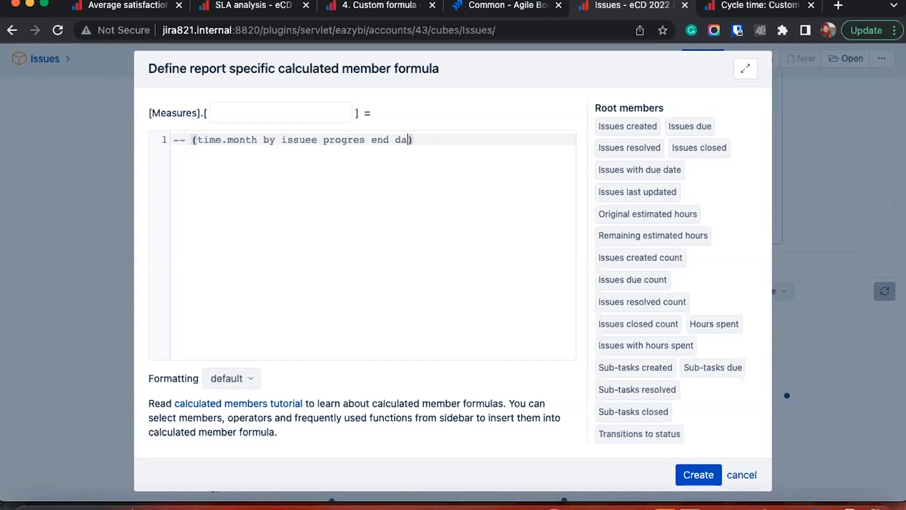
type(",")
- Add a second comment line reading "-- avg progress," to the formula
key("Return")
type("--")
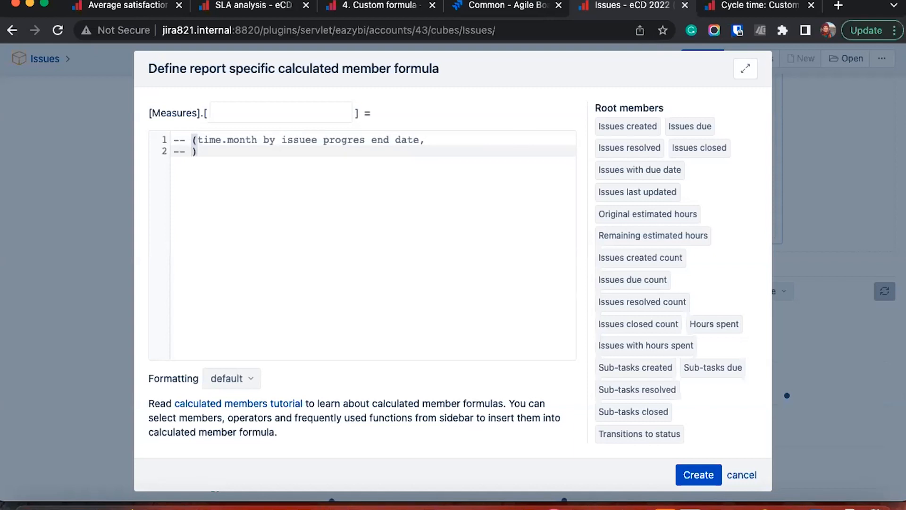
type("[me")
key("BackSpace")
key("BackSpace")
key("BackSpace")
type("avg progress,")
- Add a third comment line "-- issue.defaultmember)" that closes the tuple outline, and start a fresh line after a blank one
key("Return")
type("-- i")
type("ss")
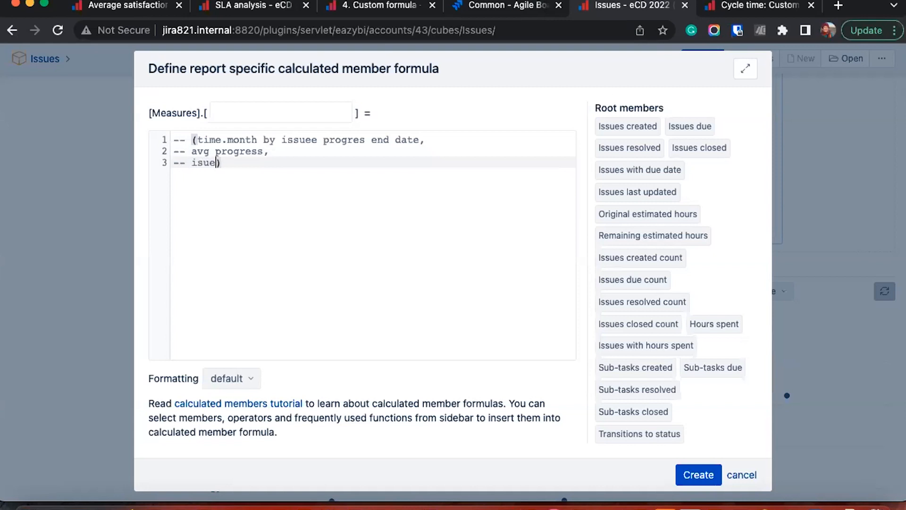
type("ue.")
key("BackSpace")
key("BackSpace")
type(".curr")
key("BackSpace")
key("BackSpace")
key("BackSpace")
key("BackSpace")
type("default")
key("BackSpace")
type("member")
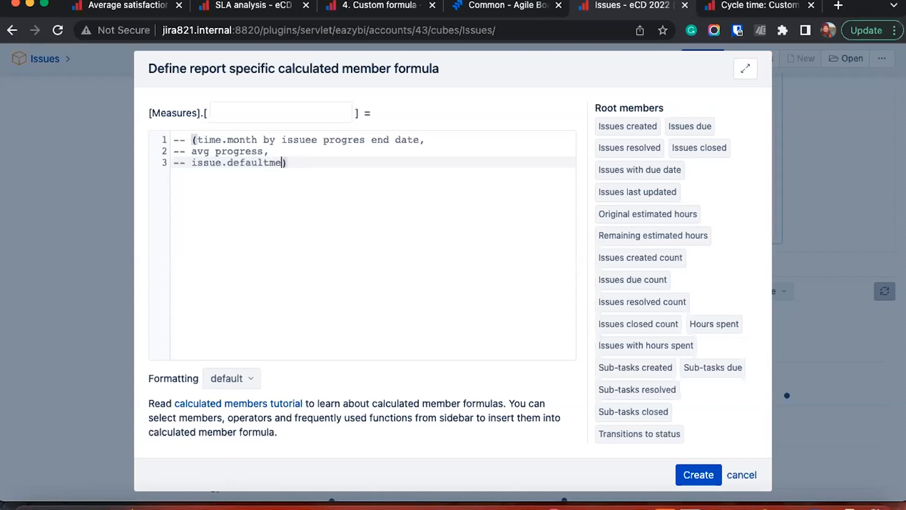
key("Return")
key("Return")
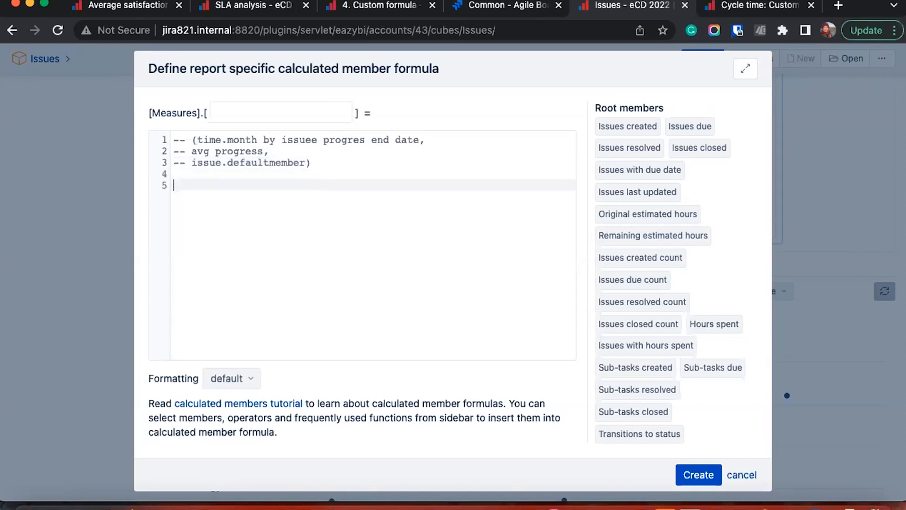
- Start the tuple below the comments with ([Time].[Month].DateMember( as the function that picks the month
type("([Time].m")
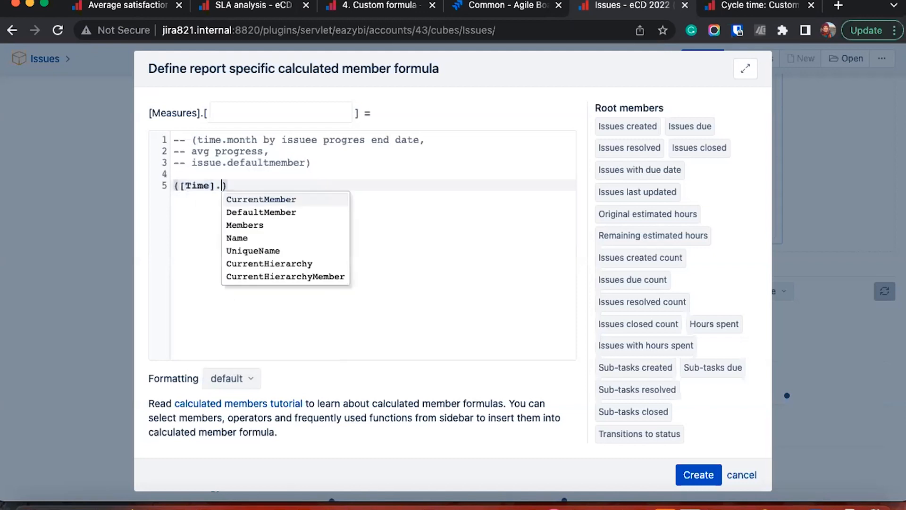
key("BackSpace")
type("[mo")
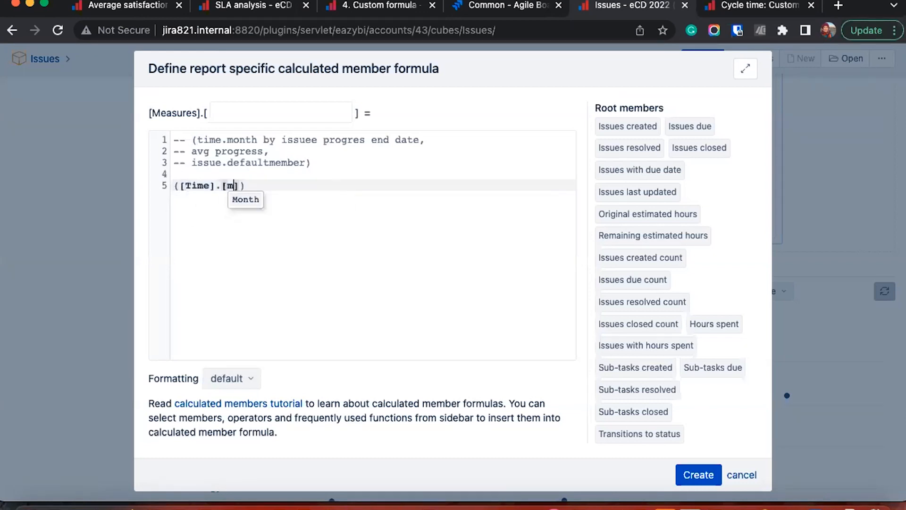
key("Return")
type(".")
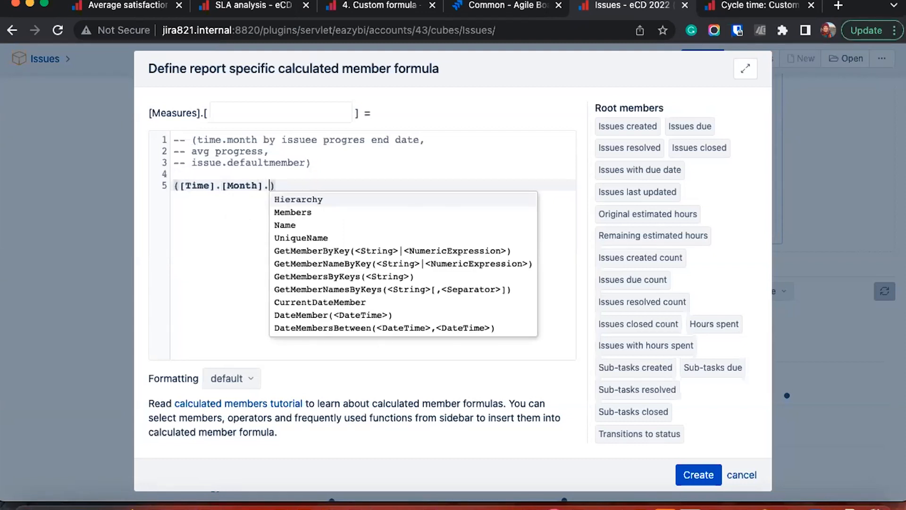
type("[")
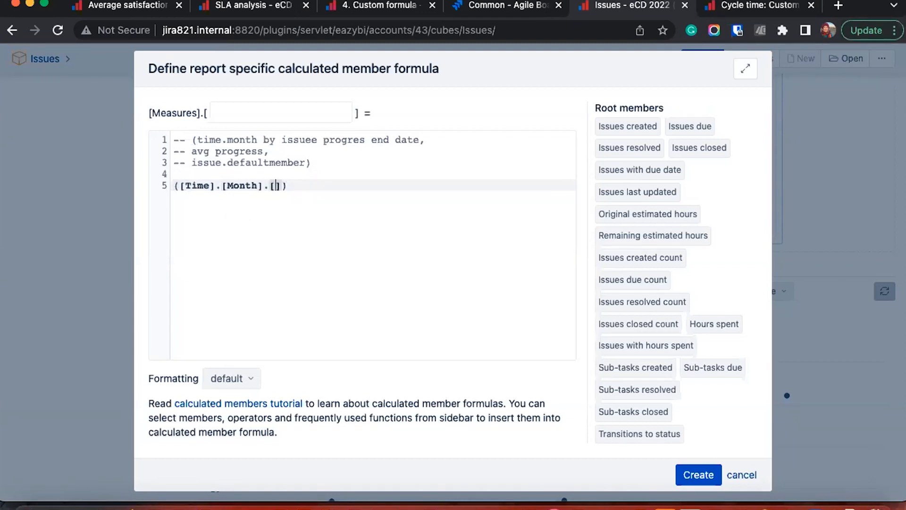
key("BackSpace")
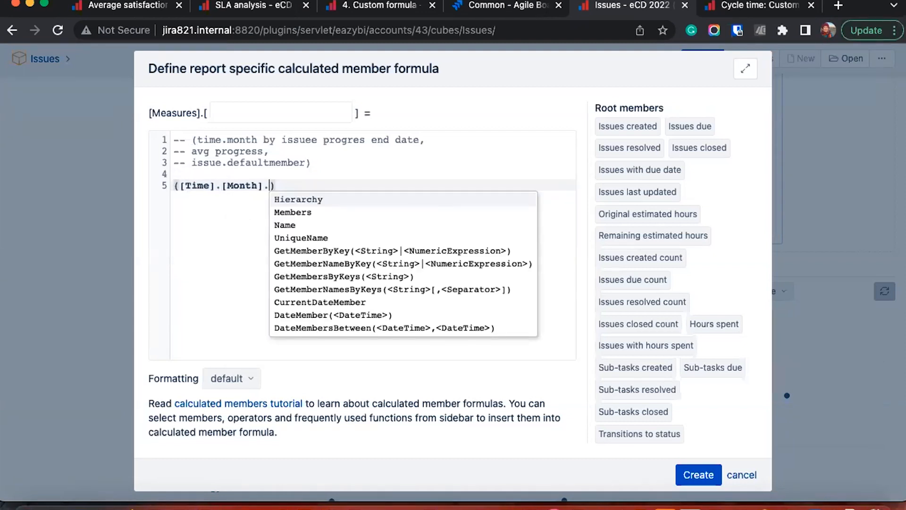
type("dat")
key("Return")
- Give DateMember the argument [Measures].[Issue Progress end date]
type("[mes")
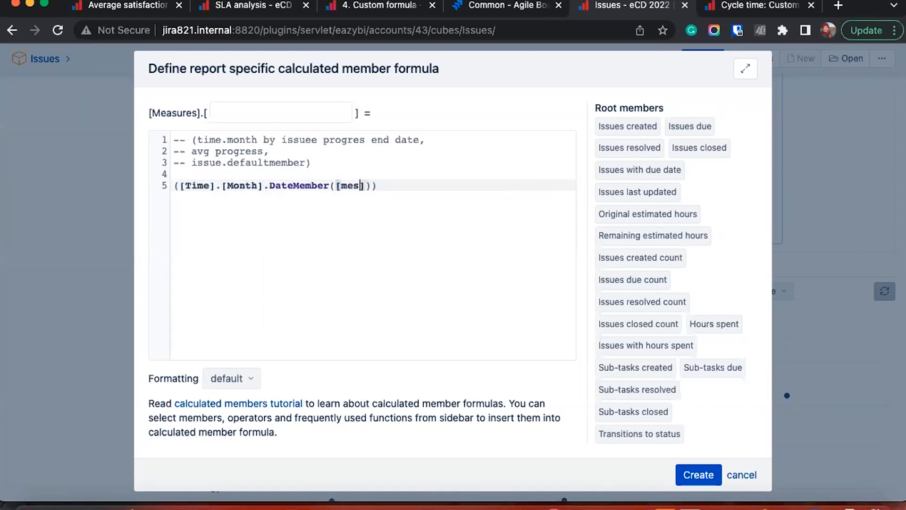
key("Return")
type("pro")
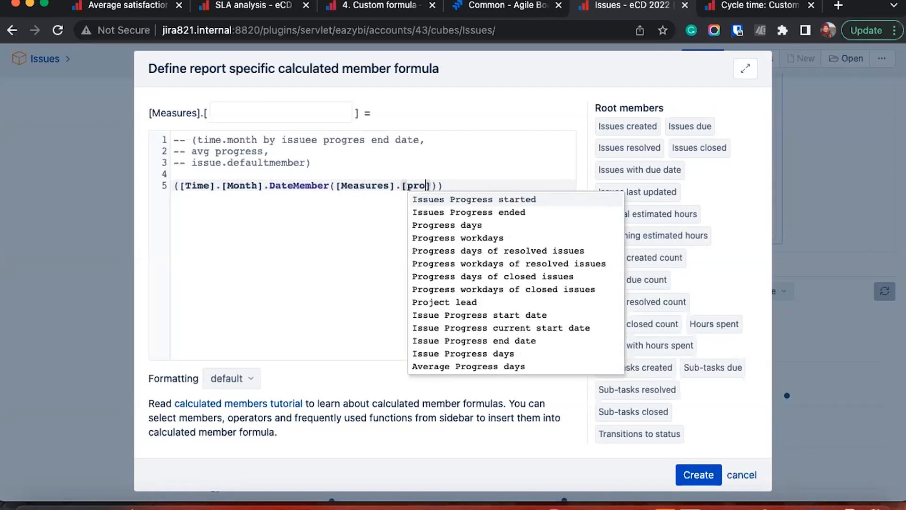
type("gress en")
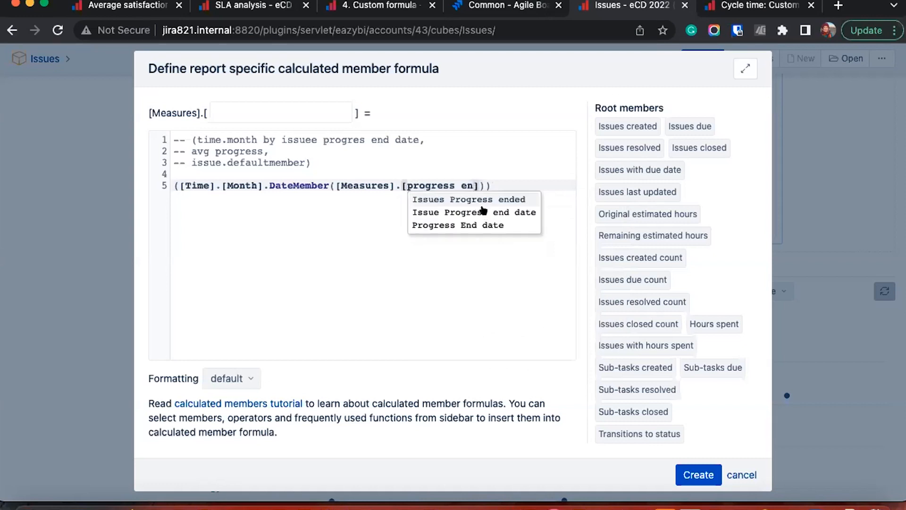
left_click(503, 210)
type(",")
key("Return")
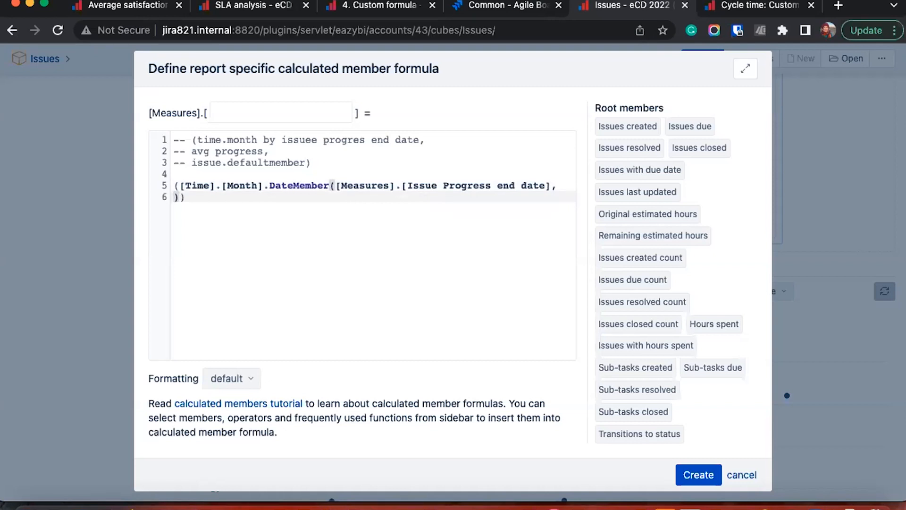
type("[M")
key("BackSpace")
key("BackSpace")
key("BackSpace")
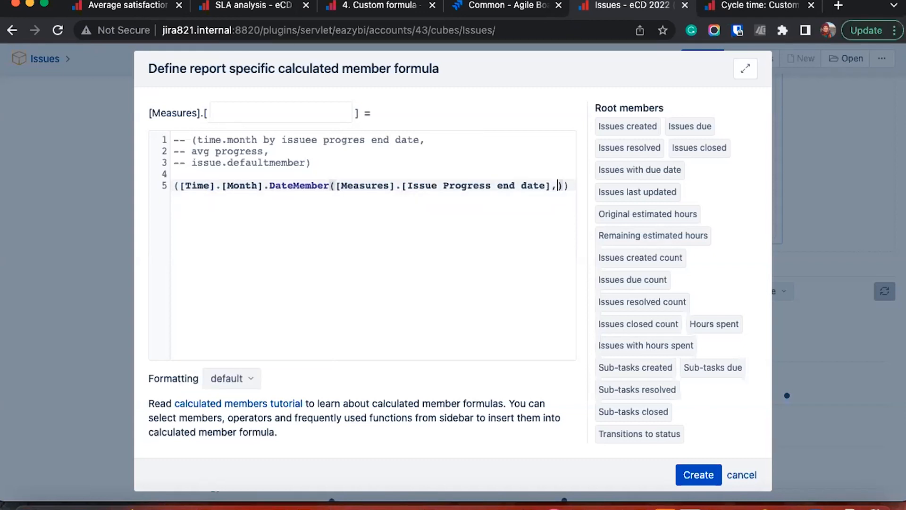
key("BackSpace")
- Finish the DateMember line with a comma after its closing parenthesis and start a new line
key("End")
type(",")
key("Return")
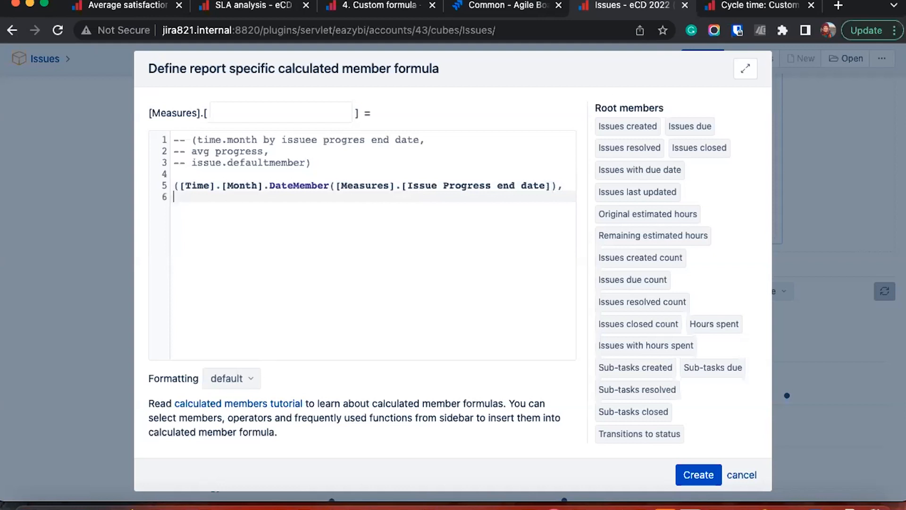
- Add [Measures].[Average Progress days] with a trailing comma as the second tuple element and start a new line
type("[Me")
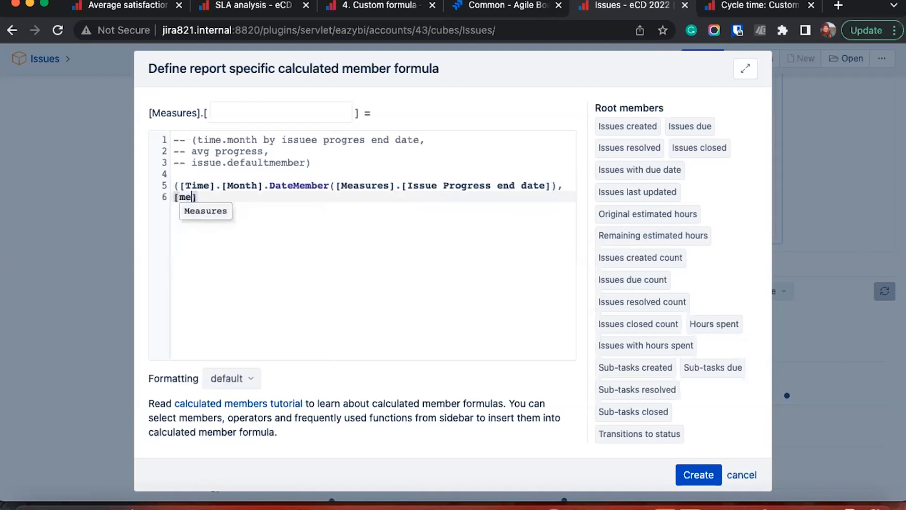
key("Return")
type(".[a")
type("verage p")
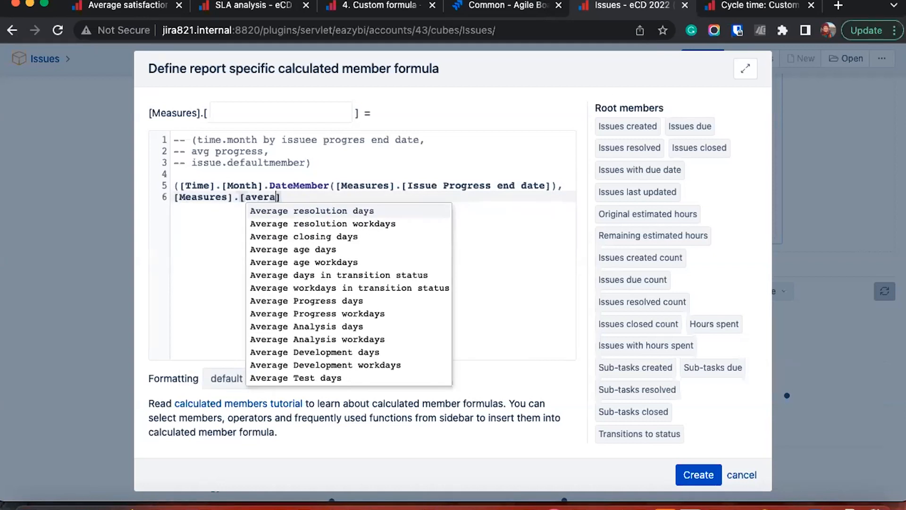
key("Return")
type(".")
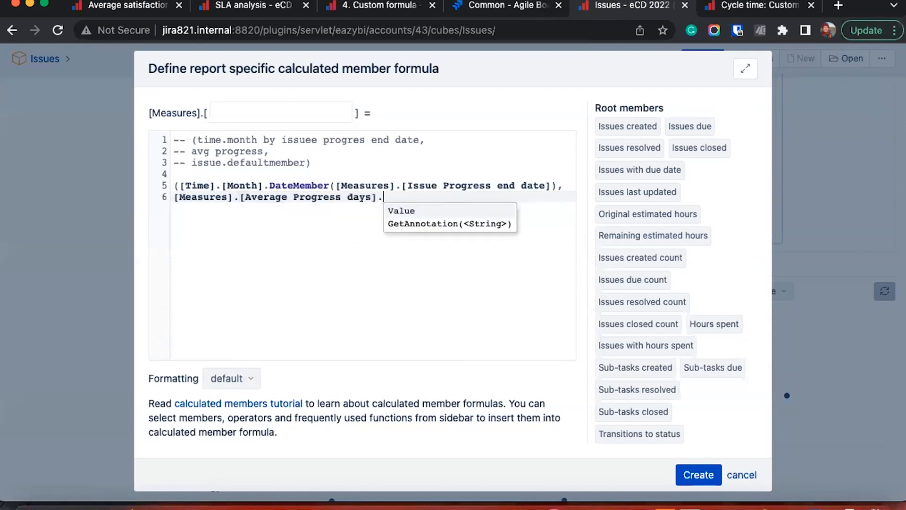
key("BackSpace")
type(",")
key("Return")
- Begin the third tuple element with the dimension reference [issue]
type("[")
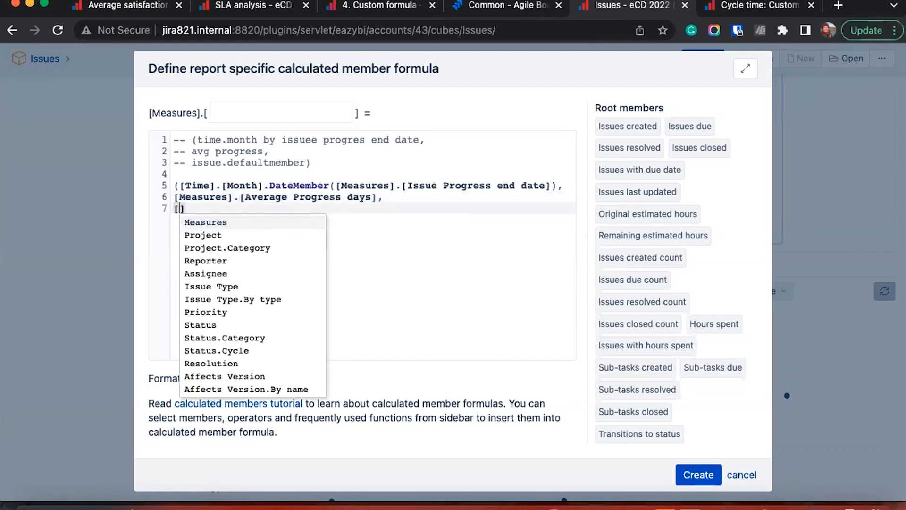
type("[m")
key("BackSpace")
key("BackSpace")
type("issue].")
key("BackSpace")
key("Right")
- Extend the issue reference with .CurrentHierarchy.DefaultMember, close the tuple with a parenthesis and check its bracket pairs
type(".cu")
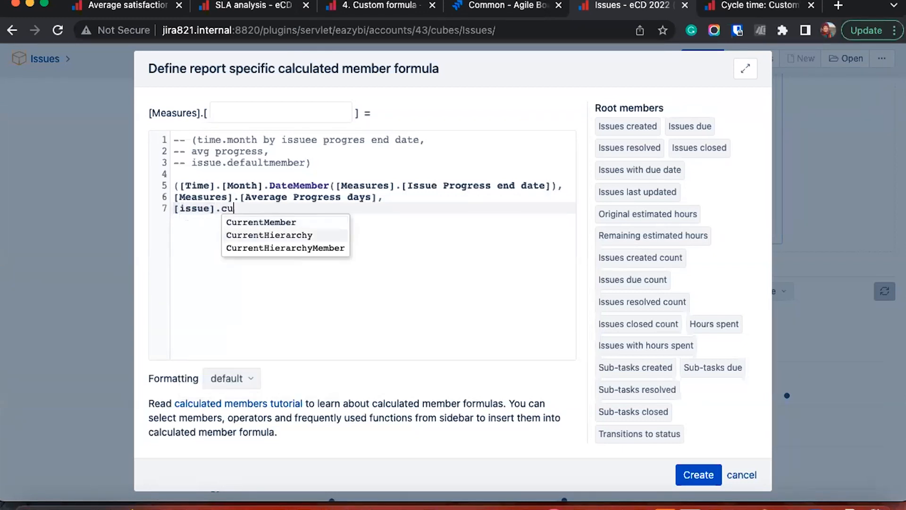
key("Down")
key("Return")
type(".de")
key("Return")
type(")")
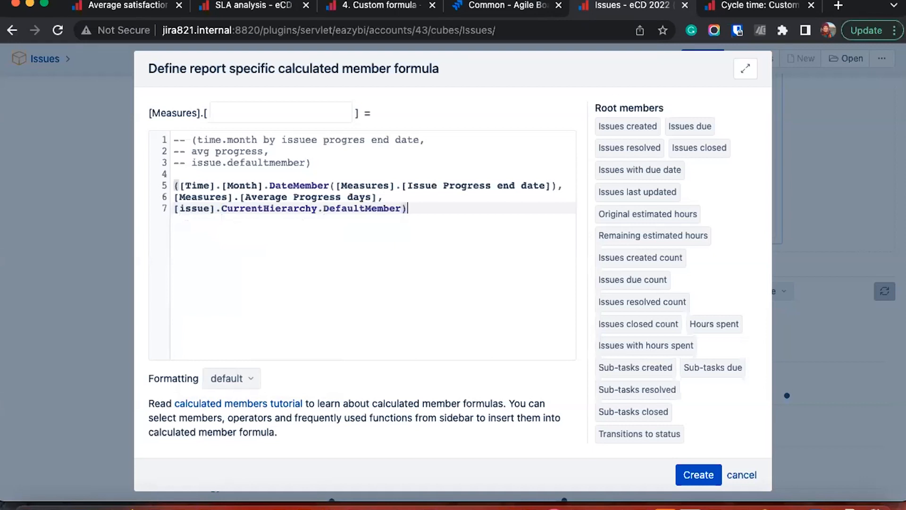
left_click(553, 184)
left_click(411, 207)
- Name the calculated measure "Rolling monthly avg (progress)" and create it
left_click(283, 105)
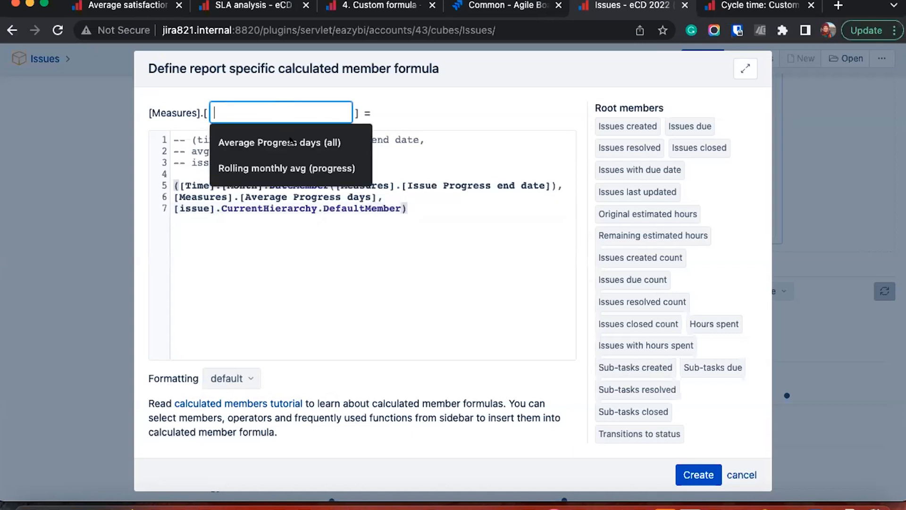
left_click(289, 165)
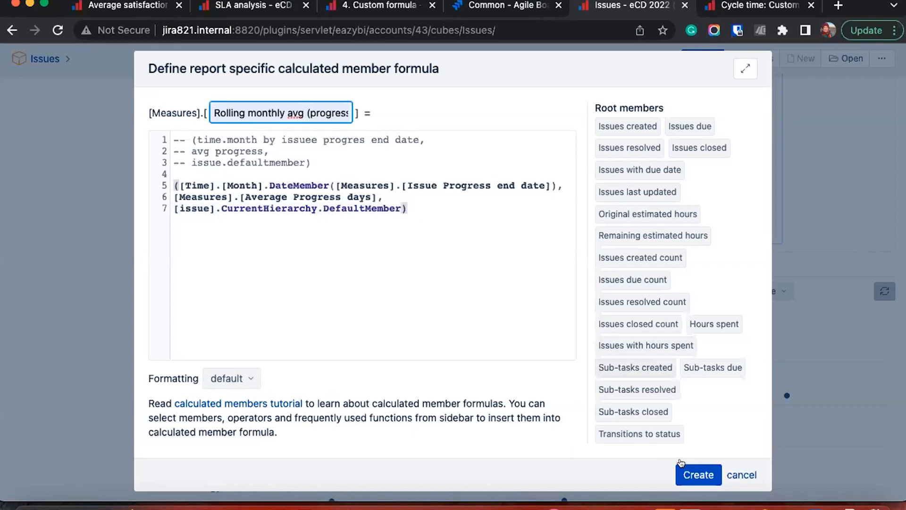
left_click(693, 472)
left_click(364, 283)
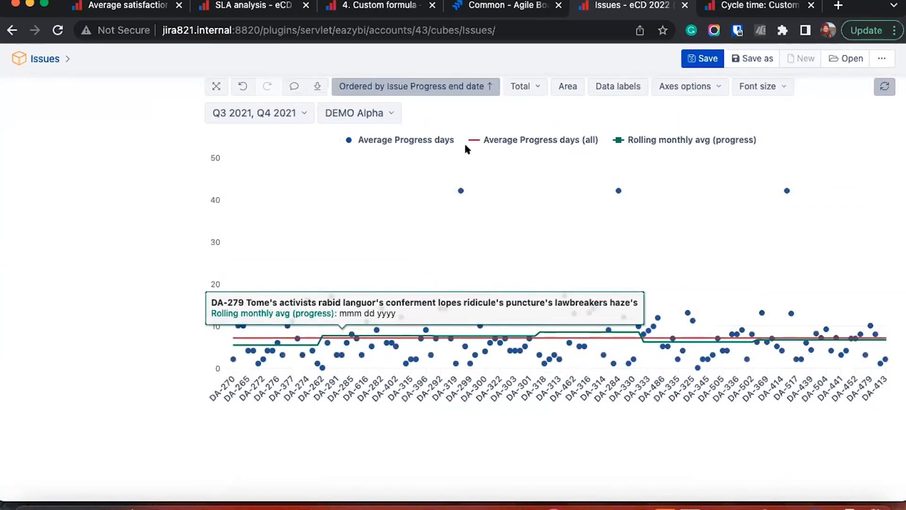
- Color the Average Progress days points light green and the Average Progress days (all) line blue
left_click(349, 142)
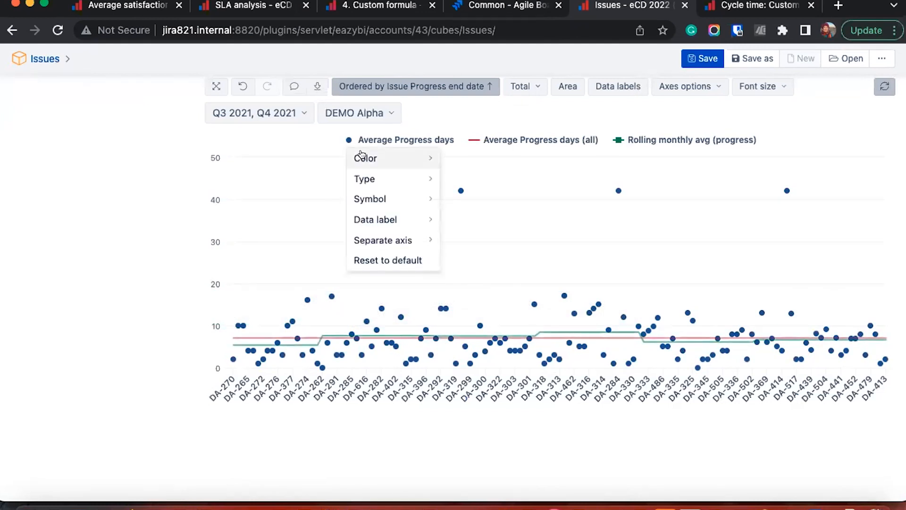
mouse_move(405, 165)
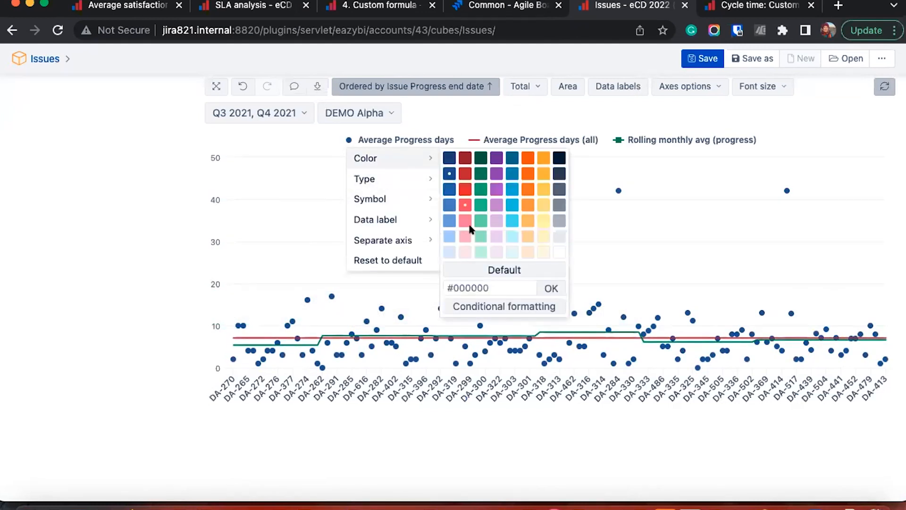
left_click(473, 140)
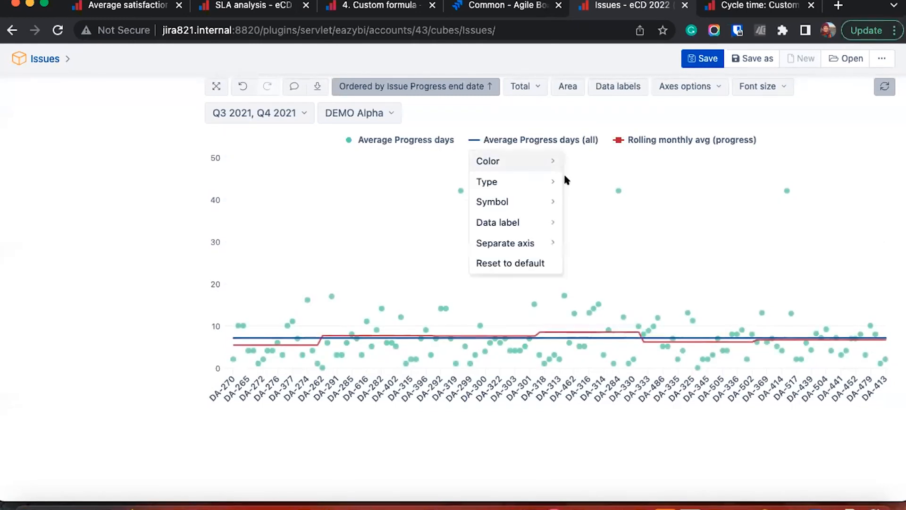
left_click(543, 160)
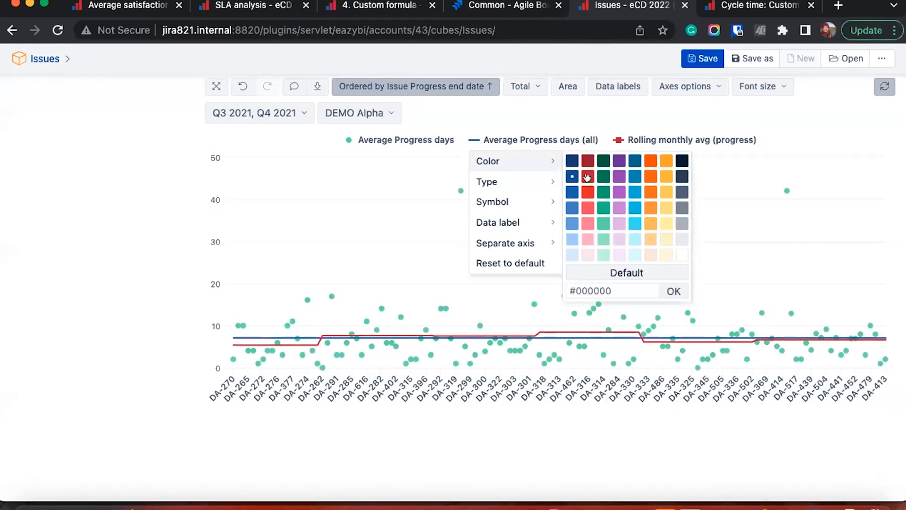
left_click(570, 191)
- Remove the point symbols from the Rolling monthly avg (progress) series and color its line blue
left_click(621, 140)
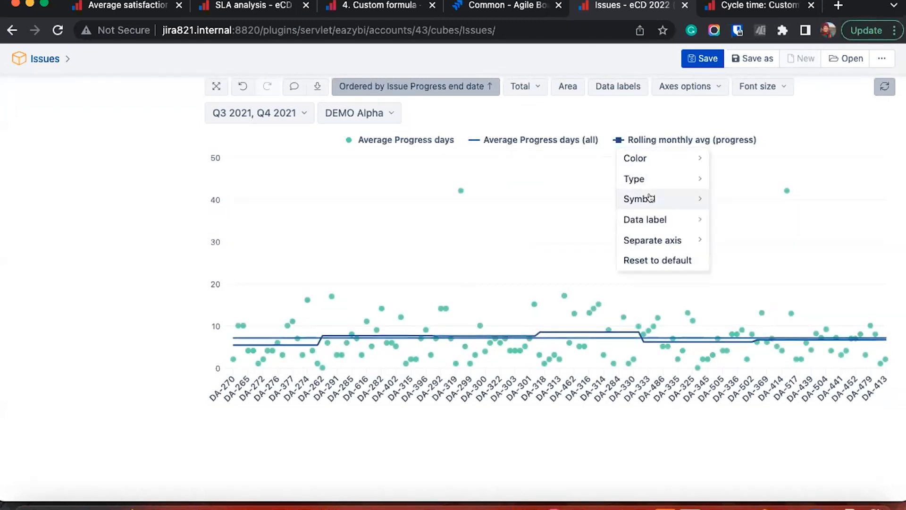
mouse_move(651, 198)
left_click(722, 200)
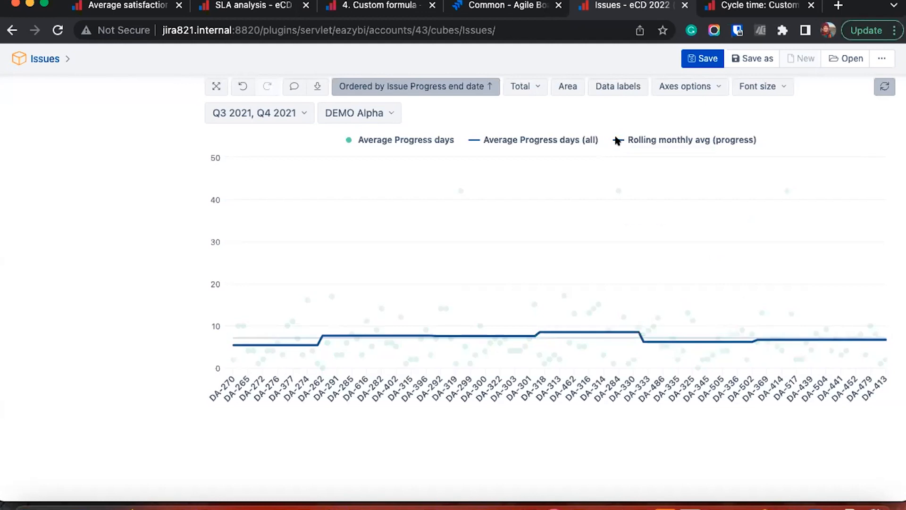
left_click(617, 140)
mouse_move(631, 161)
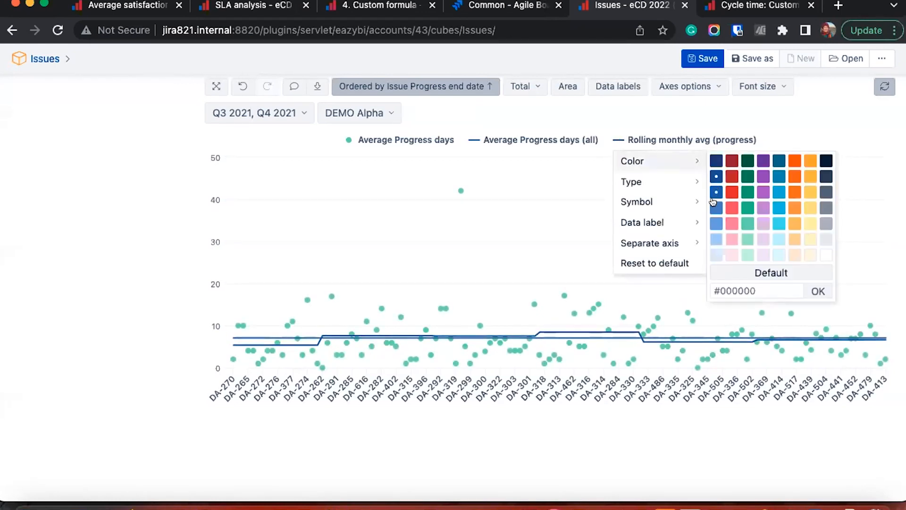
left_click(523, 167)
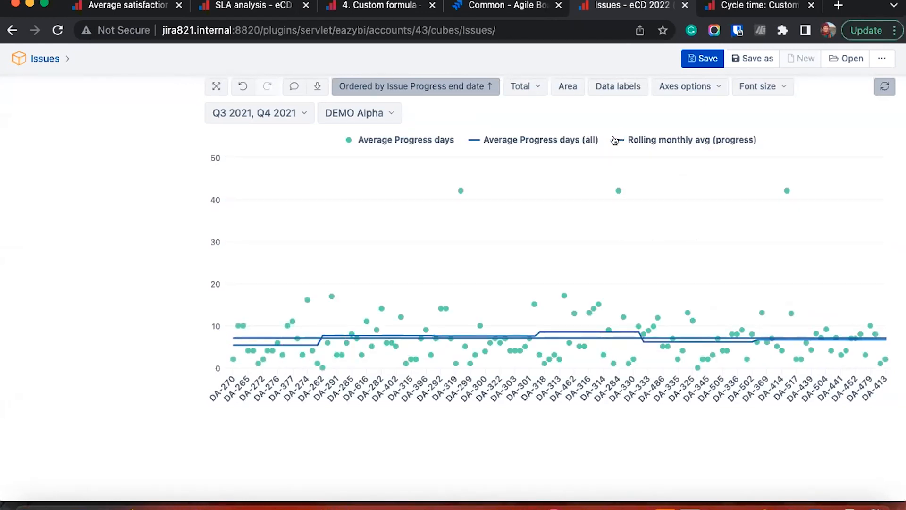
- Change the Rolling monthly avg (progress) series to a dashed line
left_click(615, 140)
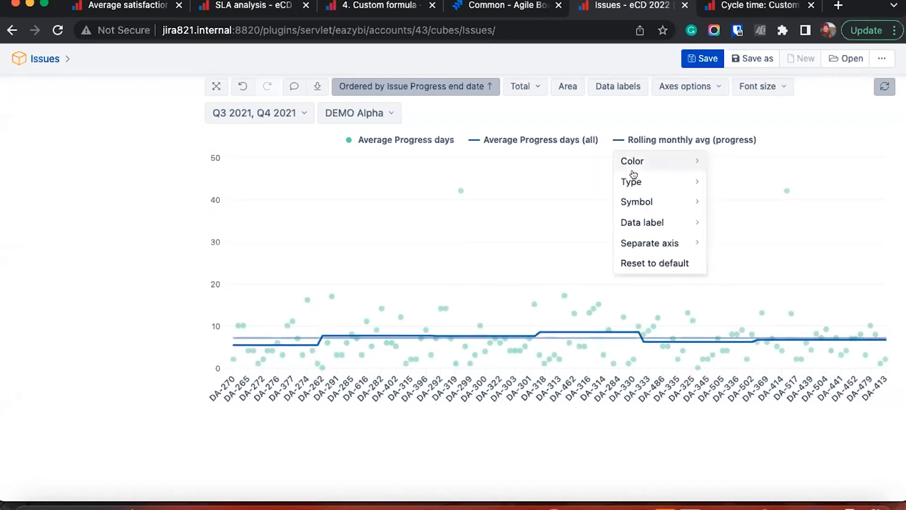
mouse_move(632, 181)
left_click(729, 223)
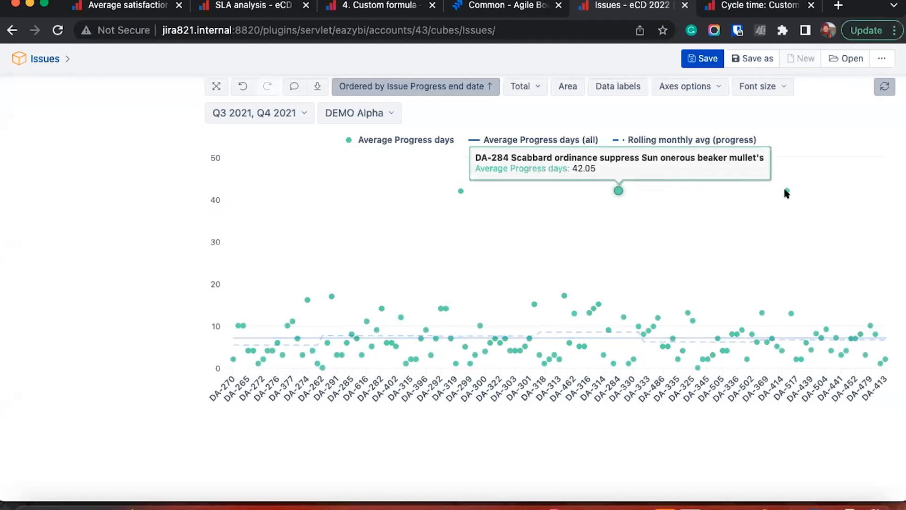
- Open conditional color formatting for the Average Progress days series and base it on a custom formula
left_click(356, 140)
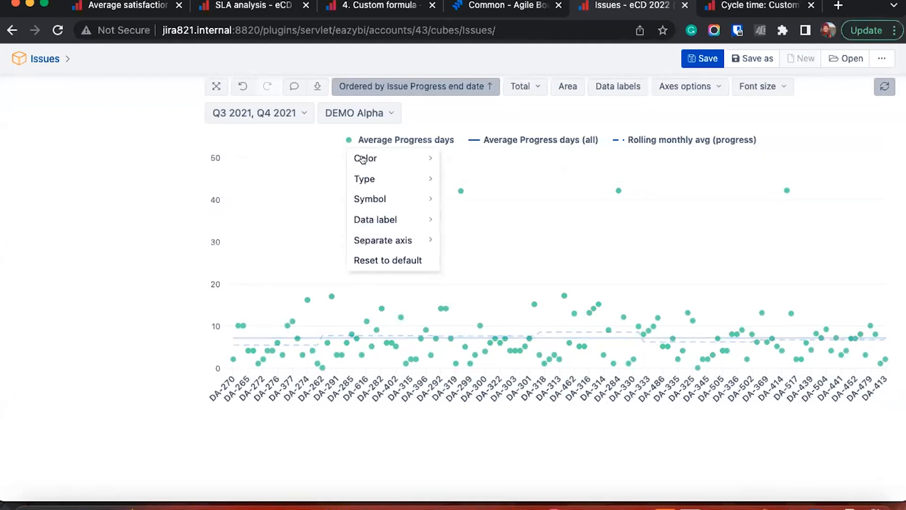
mouse_move(363, 159)
left_click(491, 308)
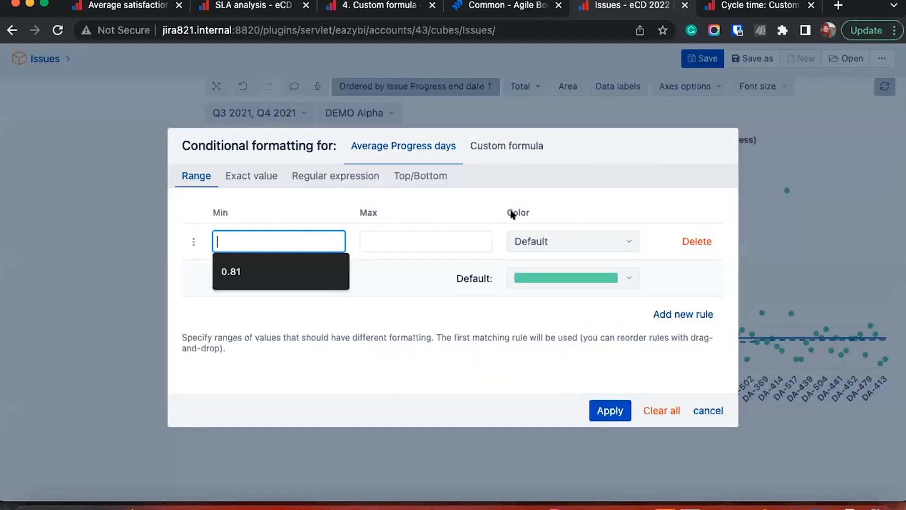
left_click(482, 147)
- Enter [Measures].[Issue type] as the custom formula for the conditional formatting
type("[")
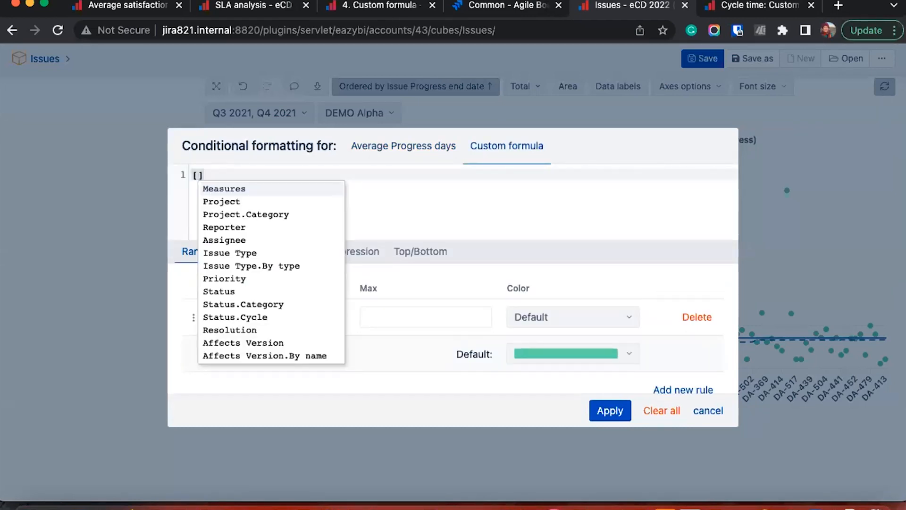
key("Return")
type(".[issu")
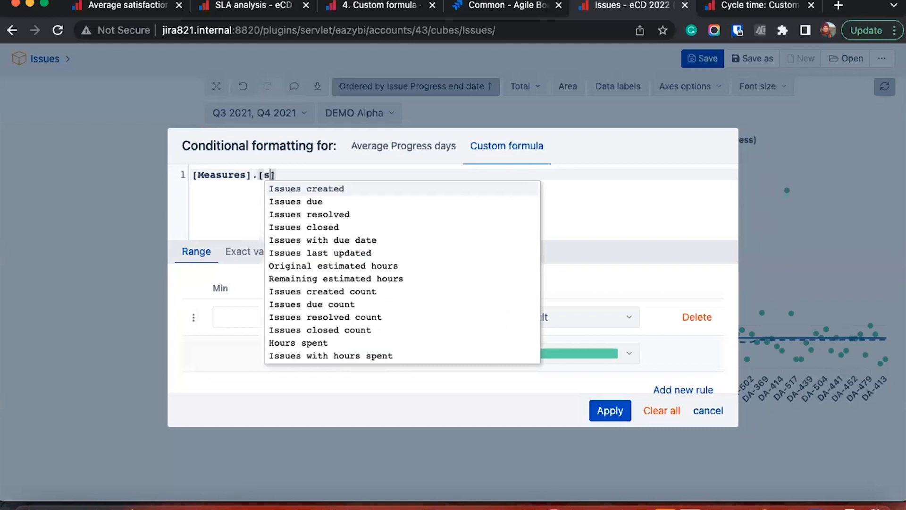
type("e")
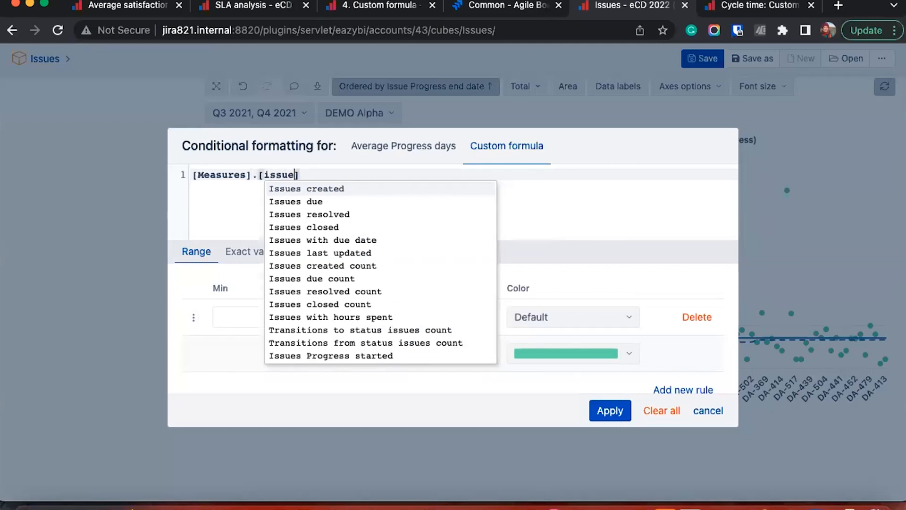
type(" tp")
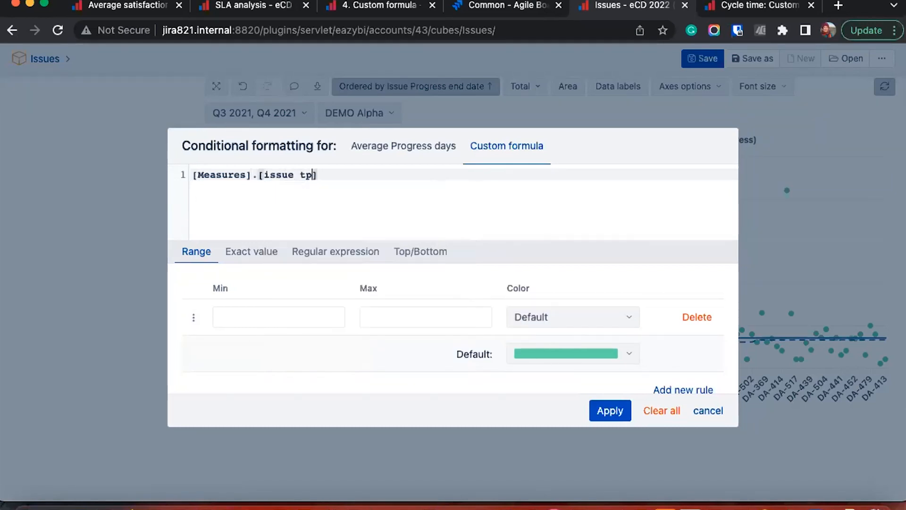
key("BackSpace")
key("Return")
- Add an exact value rule that colors Epic points purple
left_click(257, 252)
left_click(248, 348)
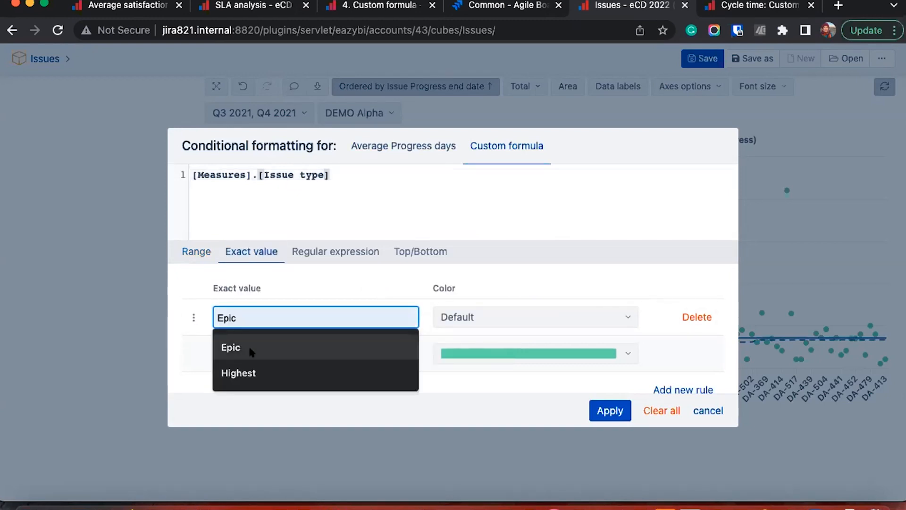
left_click(527, 314)
left_click(489, 367)
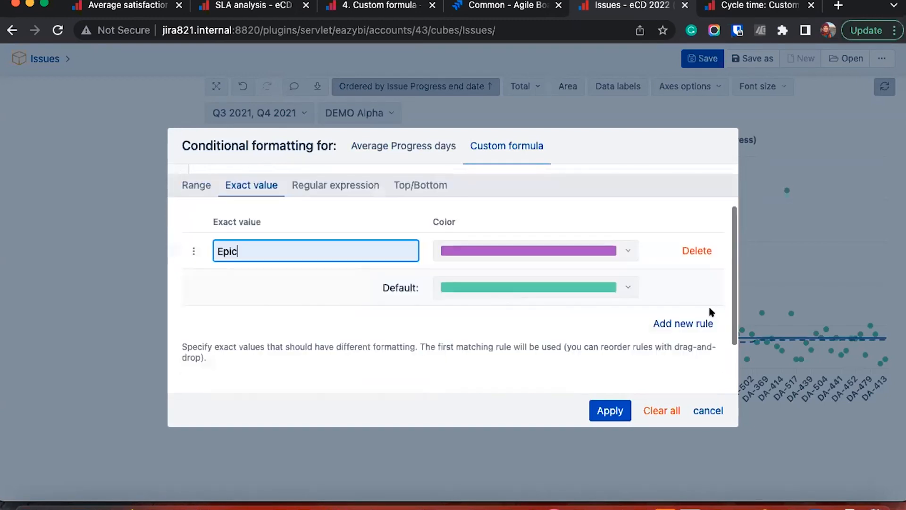
- Add a second exact value rule that colors Bug points red, and apply the conditional formatting
left_click(683, 324)
type("Bug")
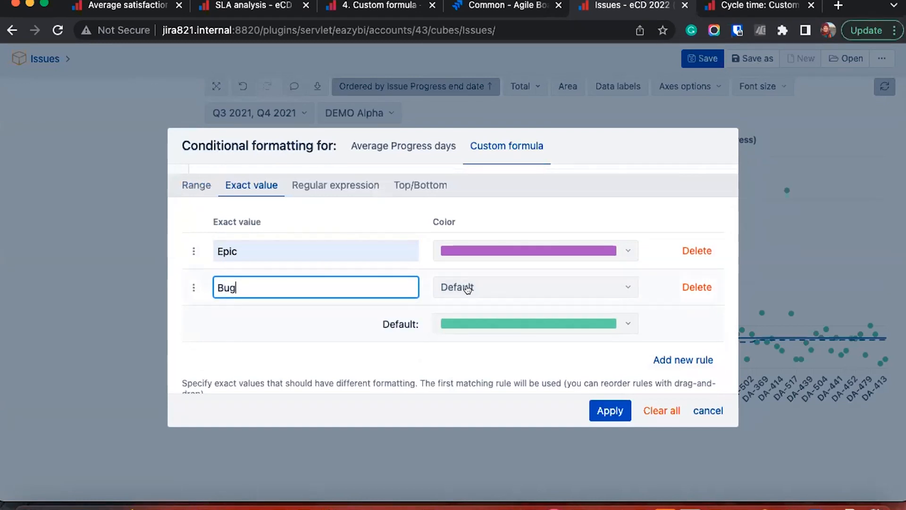
left_click(467, 288)
left_click(454, 347)
scroll(618, 390, "down", 1)
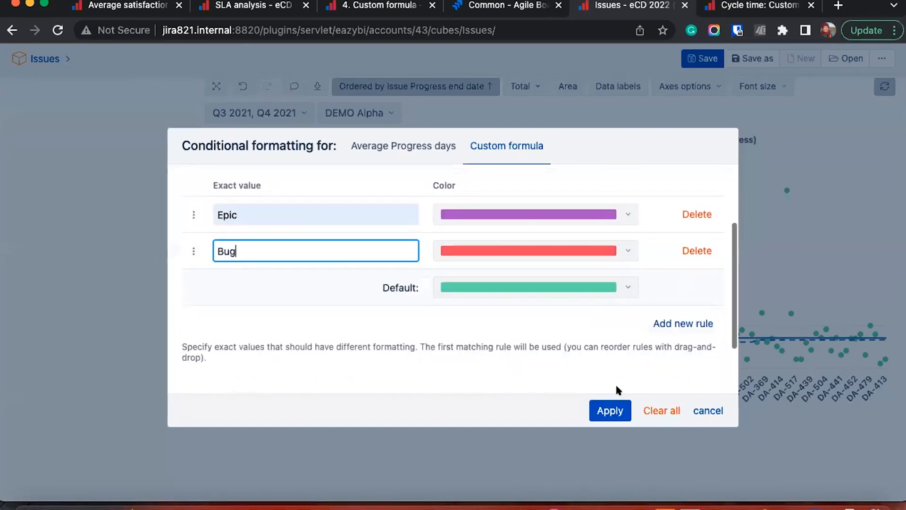
left_click(609, 410)
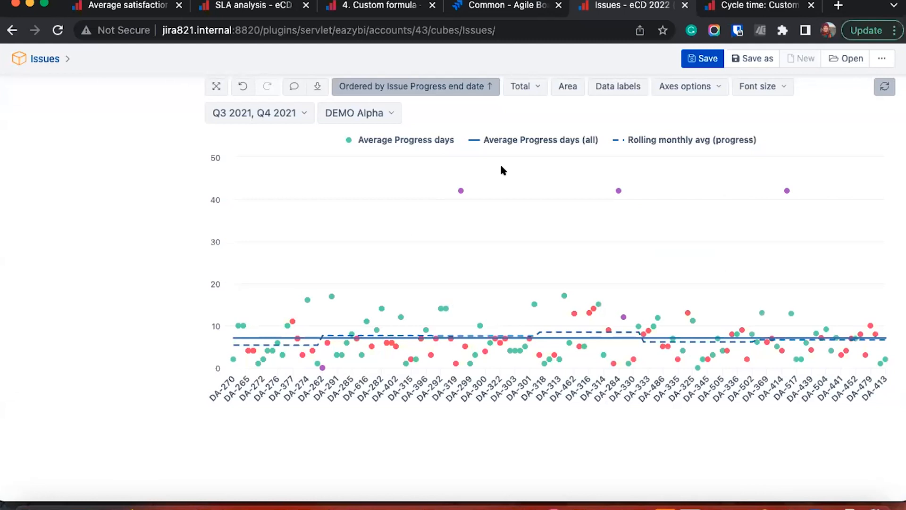
- Collapse the measures list and add the Issue Type dimension to the report's Pages
mouse_move(456, 195)
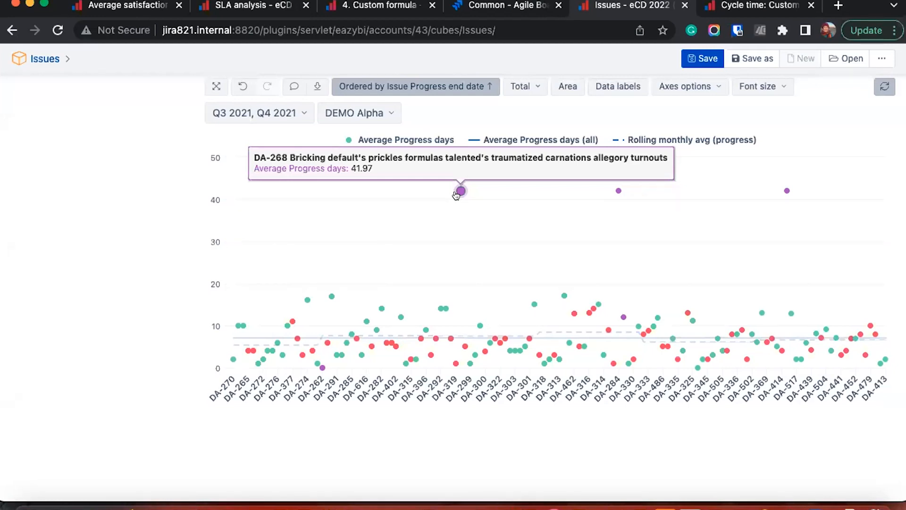
scroll(456, 195, "up", 20)
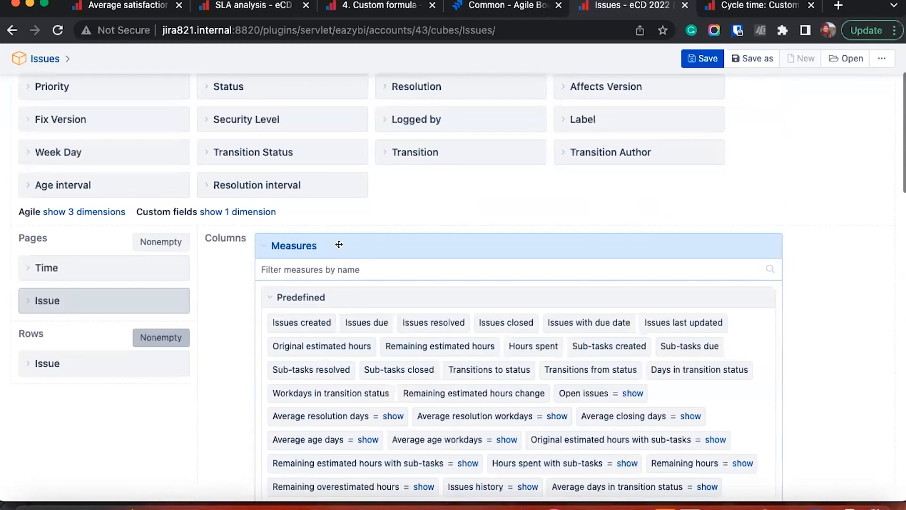
left_click(339, 244)
scroll(378, 194, "up", 4)
left_click_drag(588, 160, 47, 435)
scroll(78, 315, "down", 1)
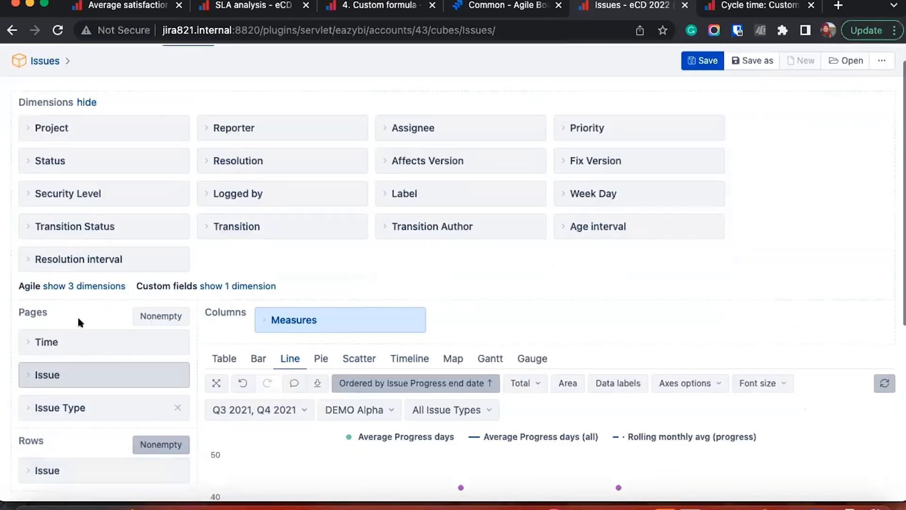
- Set the Issue Type page filter to the All Issue Types by type hierarchy
scroll(77, 315, "down", 6)
left_click(73, 120)
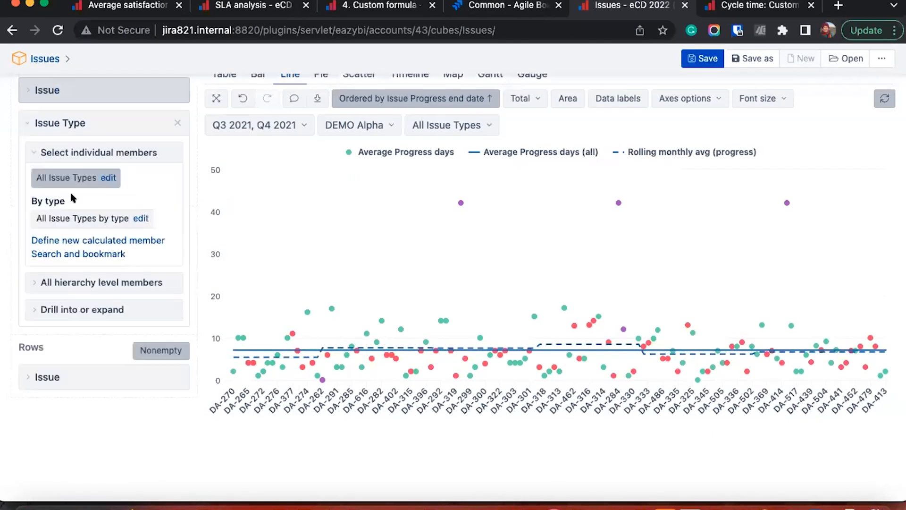
left_click(83, 217)
- Try filtering the chart to Sub-Task issues only
scroll(418, 151, "up", 1)
left_click(465, 184)
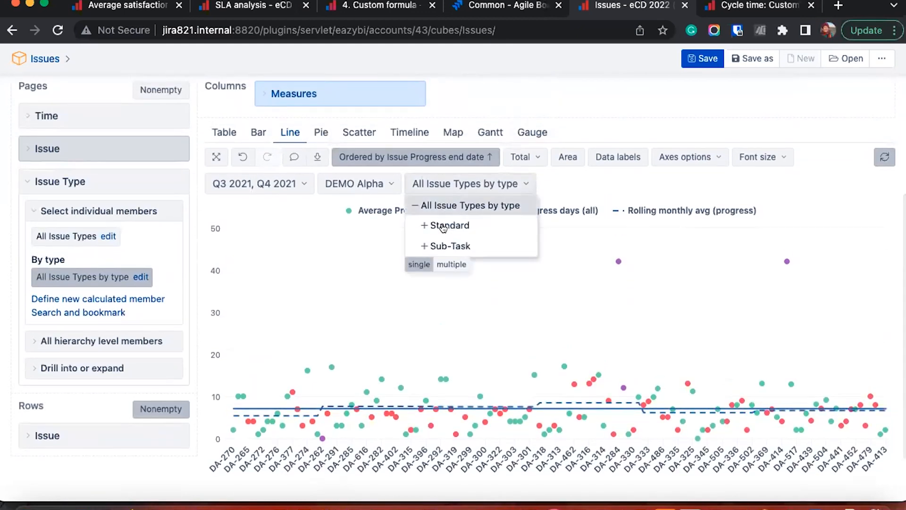
left_click(456, 246)
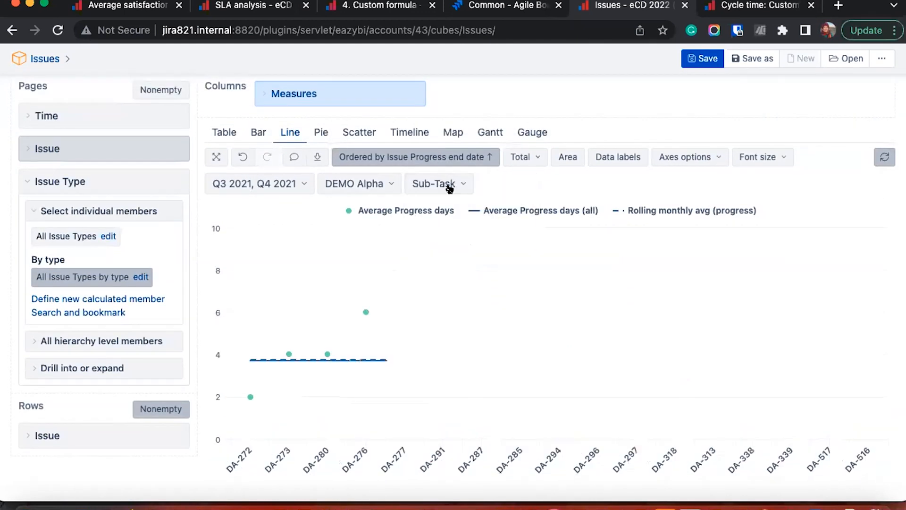
- Filter the chart to both Bug and Story issue types and maximize the report view
left_click(444, 187)
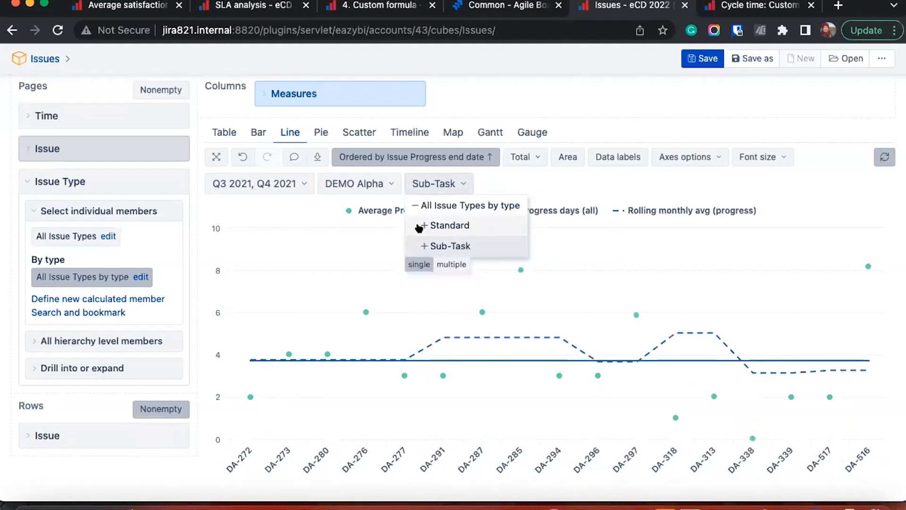
left_click(451, 325)
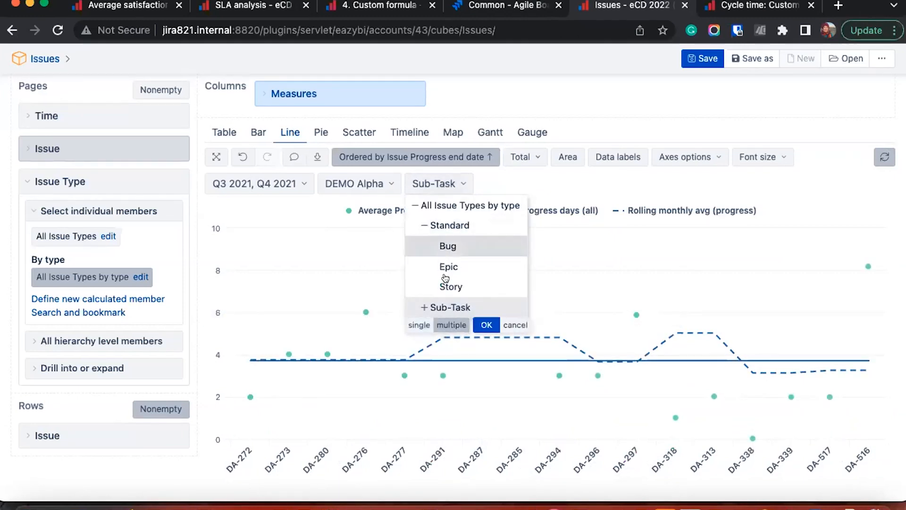
left_click(467, 285)
left_click(468, 304)
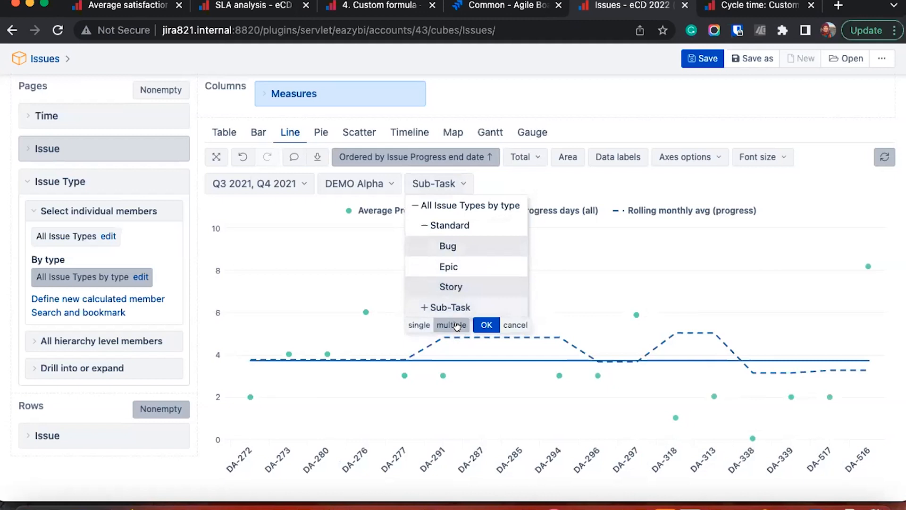
left_click(483, 325)
scroll(230, 255, "up", 4)
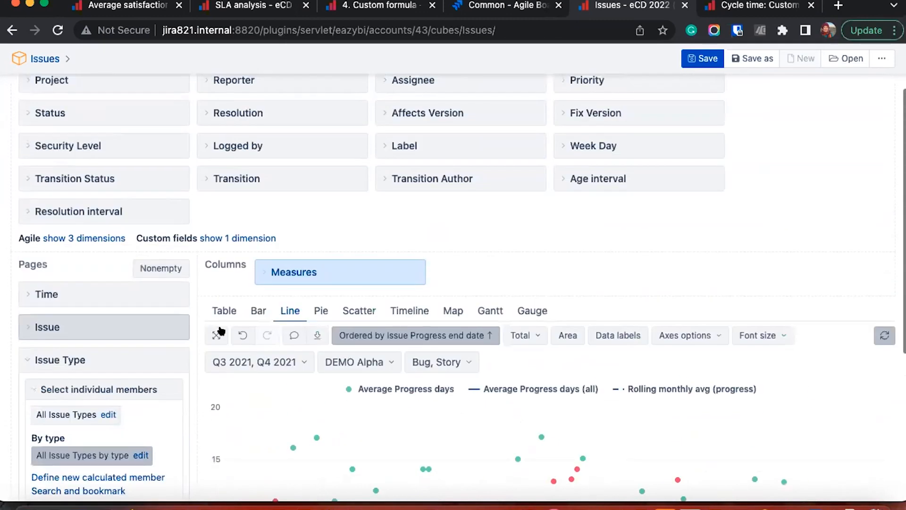
left_click(217, 333)
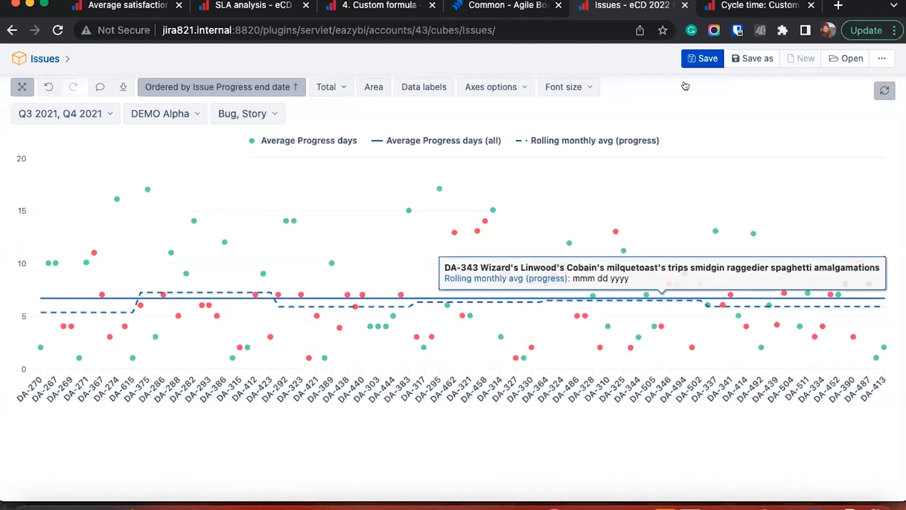
- Save the report in the Home folder as "Control chart (progress)"
key("super+s")
type("Control chart")
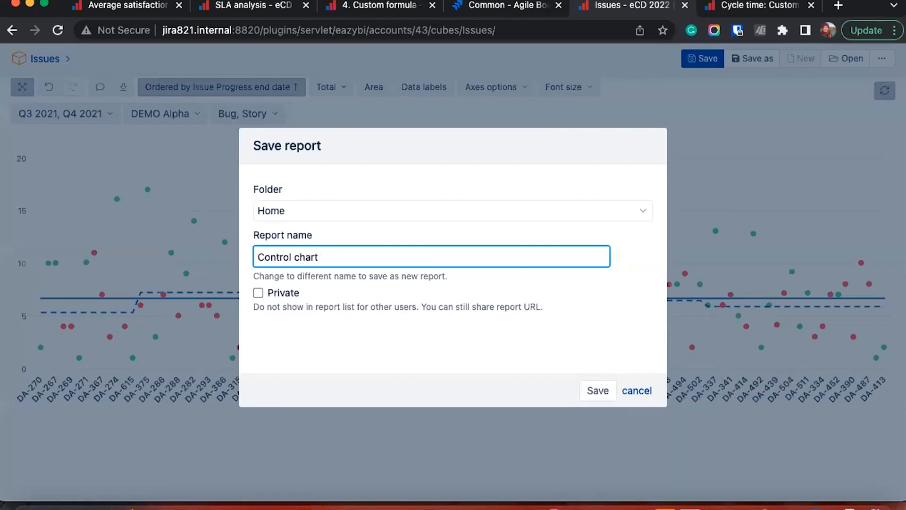
type("rogress)")
left_click(598, 392)
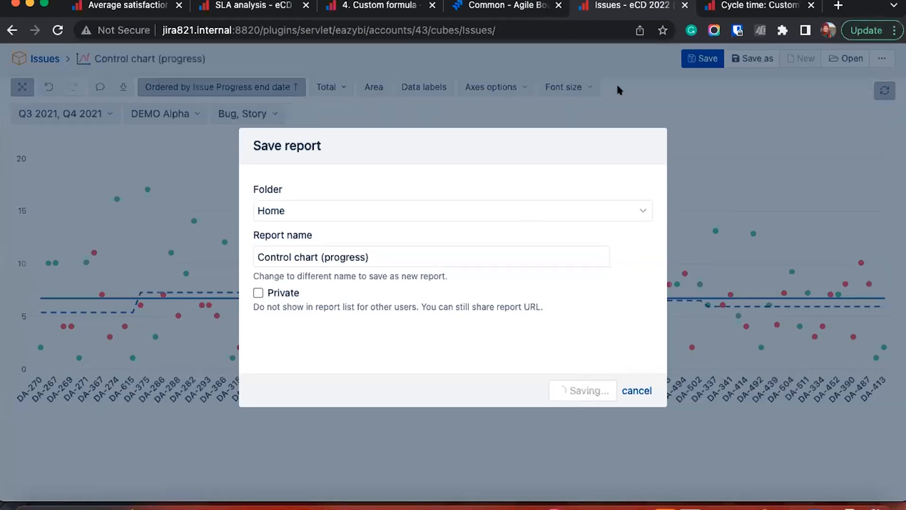
- Switch to the Cycle time: Progress dashboard and open it for editing
left_click(738, 5)
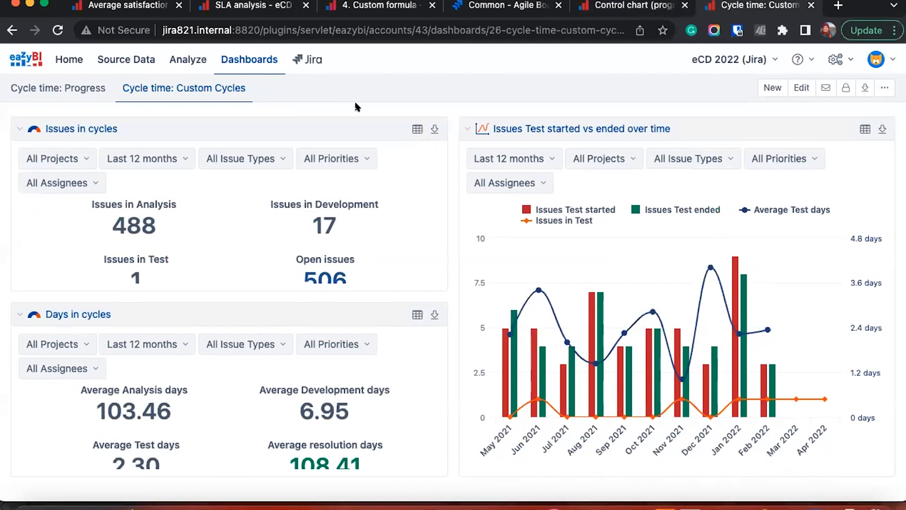
left_click(77, 86)
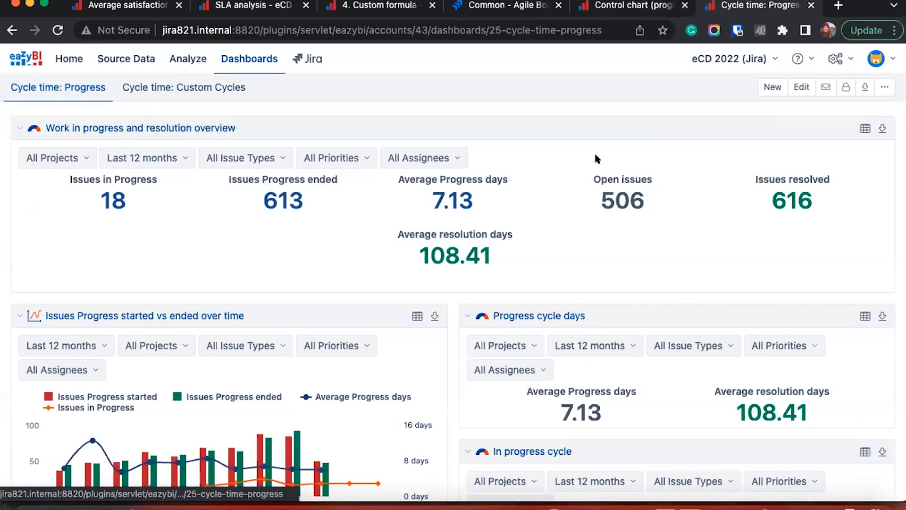
scroll(415, 177, "down", 3)
scroll(415, 178, "up", 3)
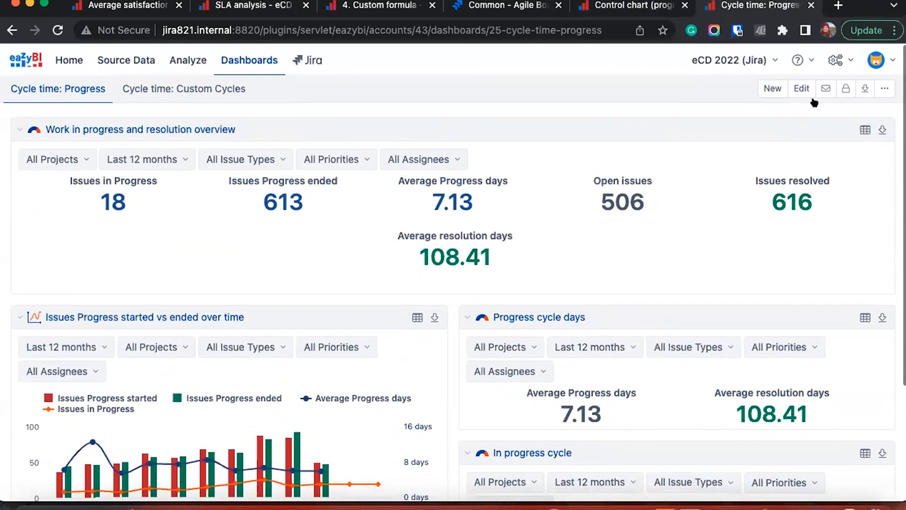
left_click(802, 87)
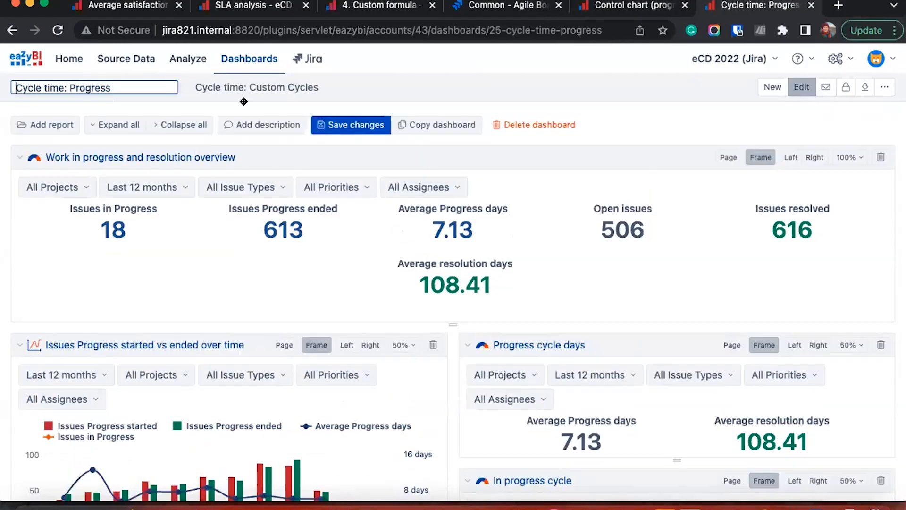
- Add the Control chart (progress) report from the Home folder to the dashboard
left_click(46, 124)
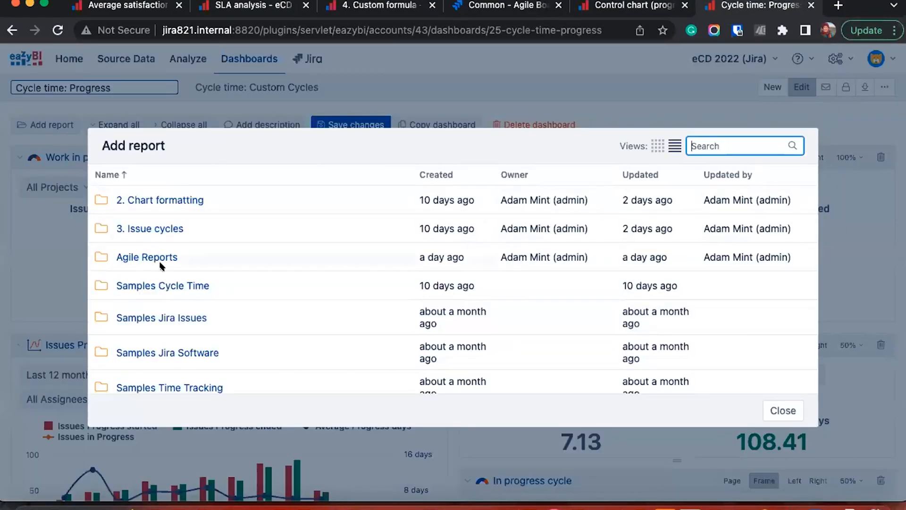
left_click(161, 230)
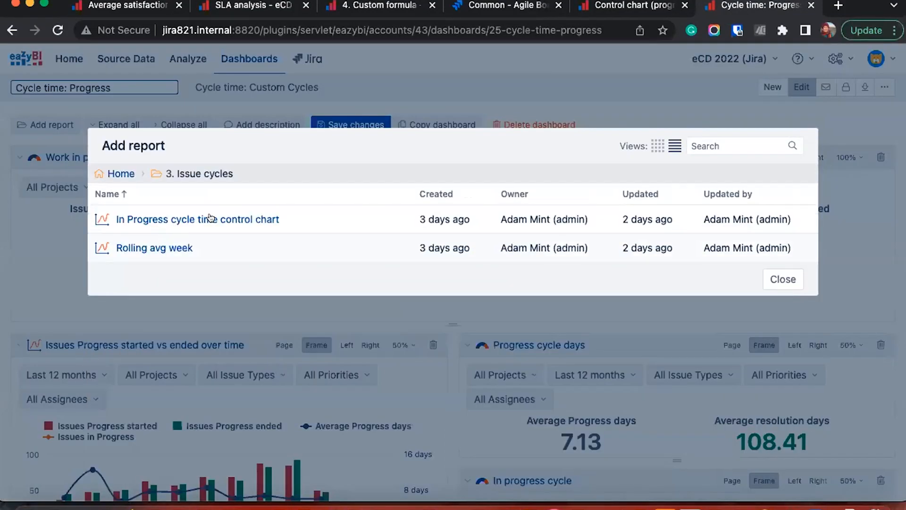
left_click(107, 194)
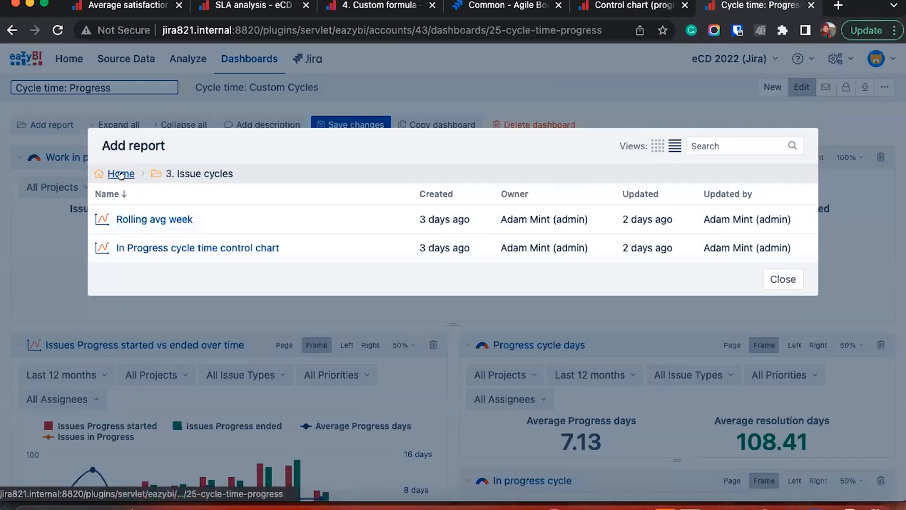
left_click(121, 174)
left_click(224, 202)
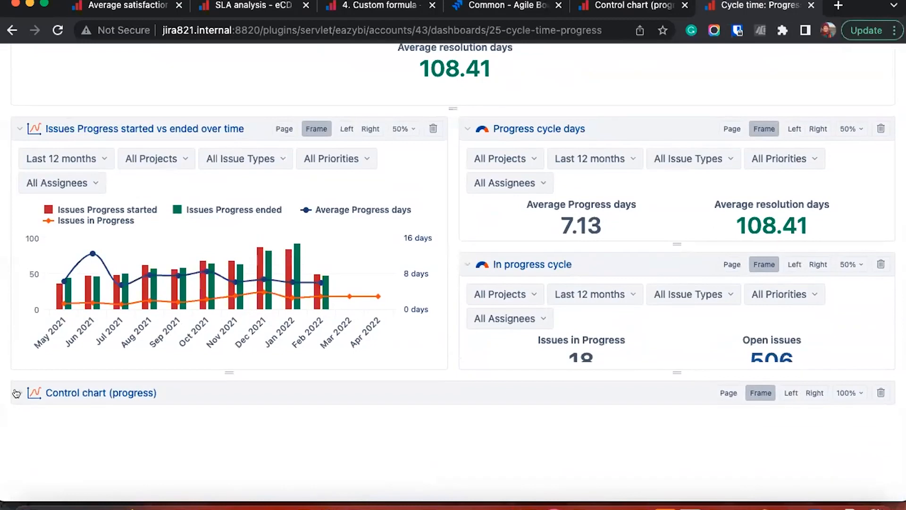
- Expand the Control chart (progress) report on the dashboard and save the dashboard changes
left_click(16, 392)
scroll(445, 299, "up", 5)
left_click(356, 123)
scroll(344, 141, "down", 15)
scroll(344, 148, "down", 1)
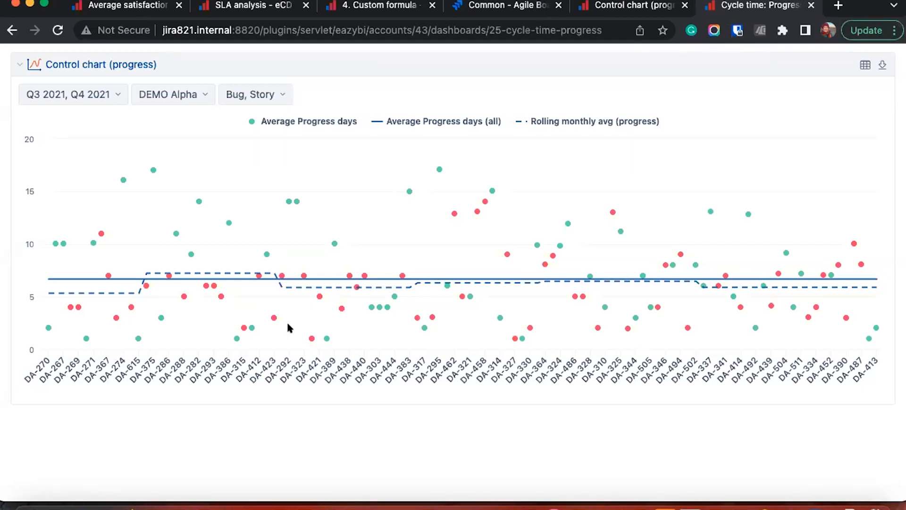
- Open the Control chart (progress) report from the dashboard and expand its measures list down to the Cycle - Progress group
scroll(222, 290, "up", 5)
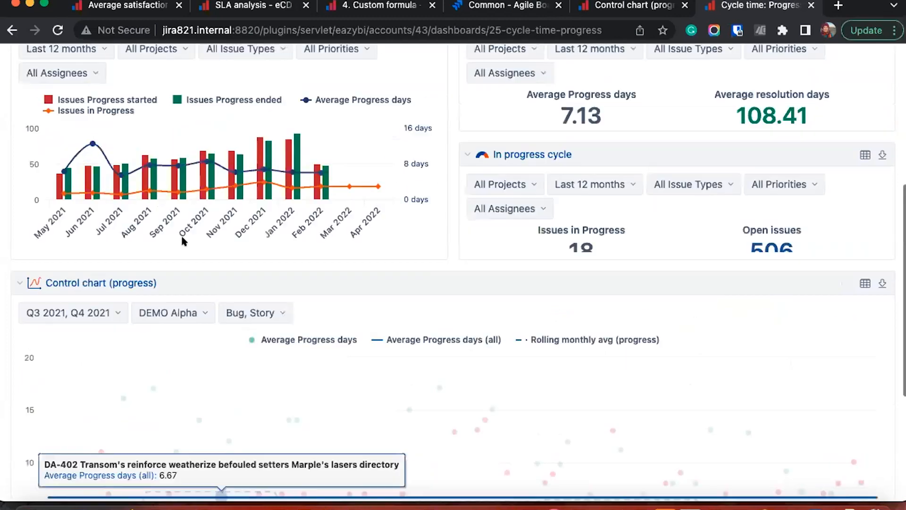
left_click(122, 283)
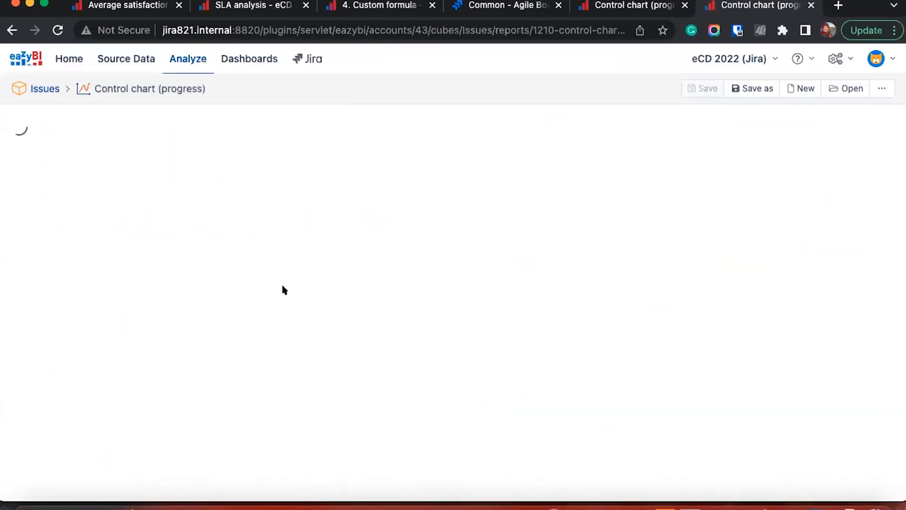
scroll(281, 290, "down", 1)
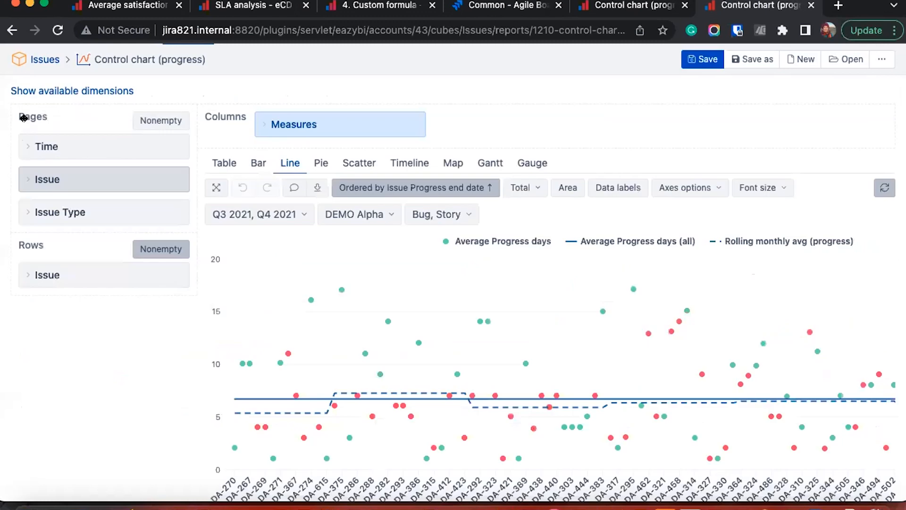
left_click(302, 121)
scroll(331, 236, "down", 10)
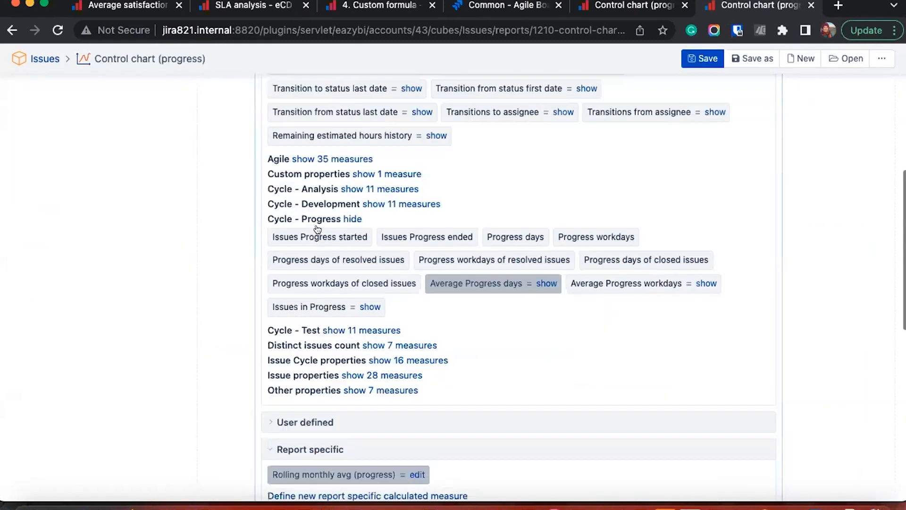
- Expand the Issue Cycle properties measures and examine the points on the control chart
scroll(378, 213, "up", 2)
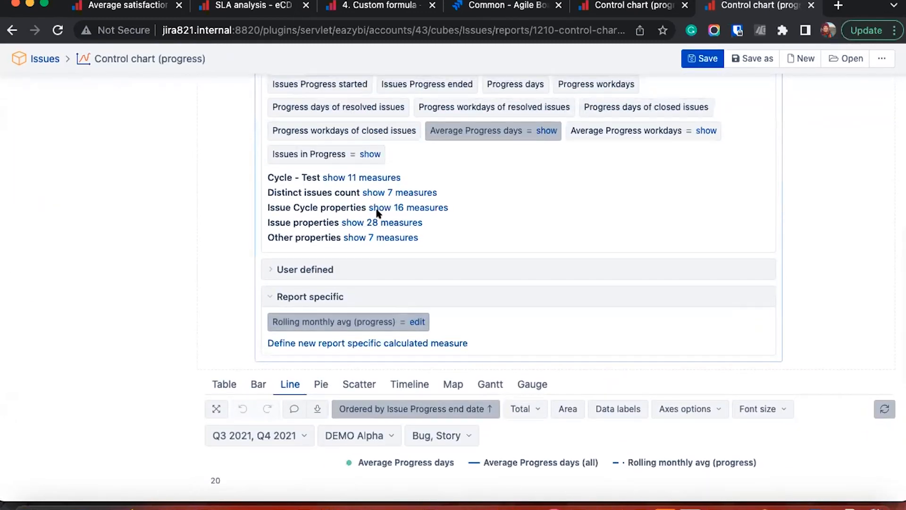
left_click(379, 209)
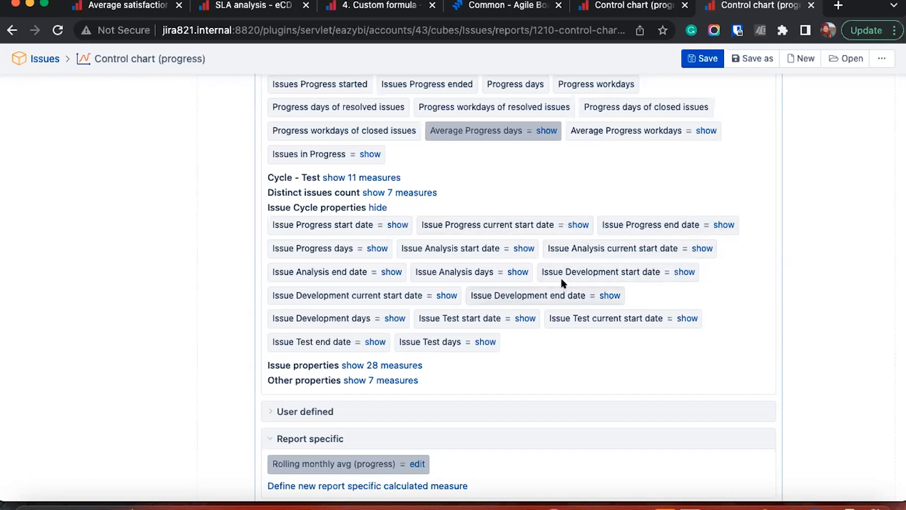
scroll(562, 281, "down", 10)
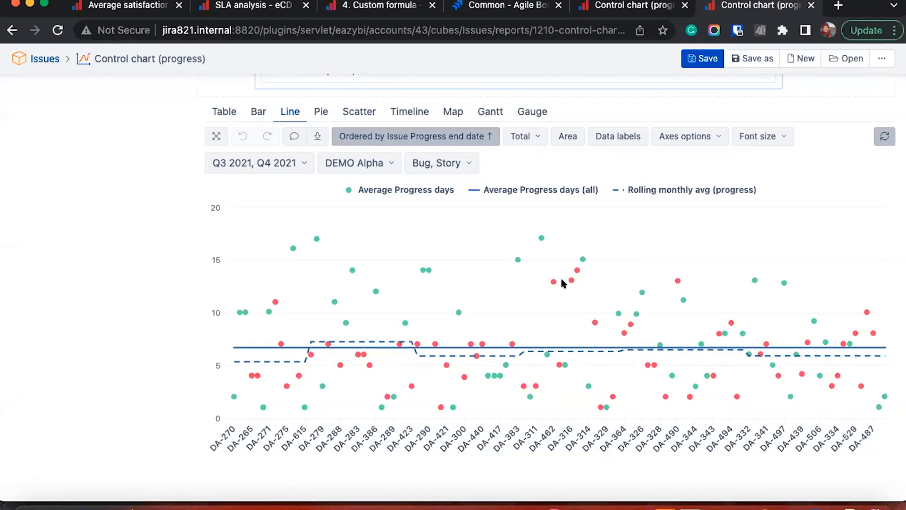
scroll(539, 320, "up", 1)
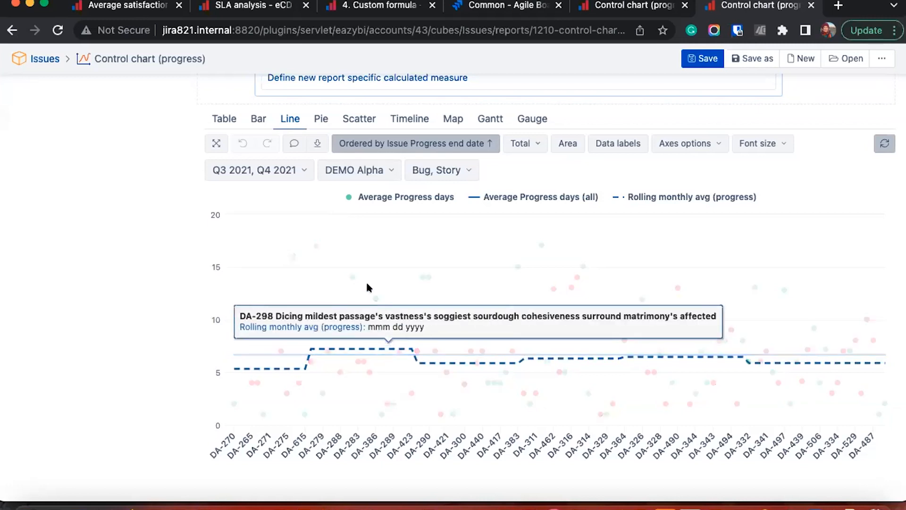
mouse_move(371, 299)
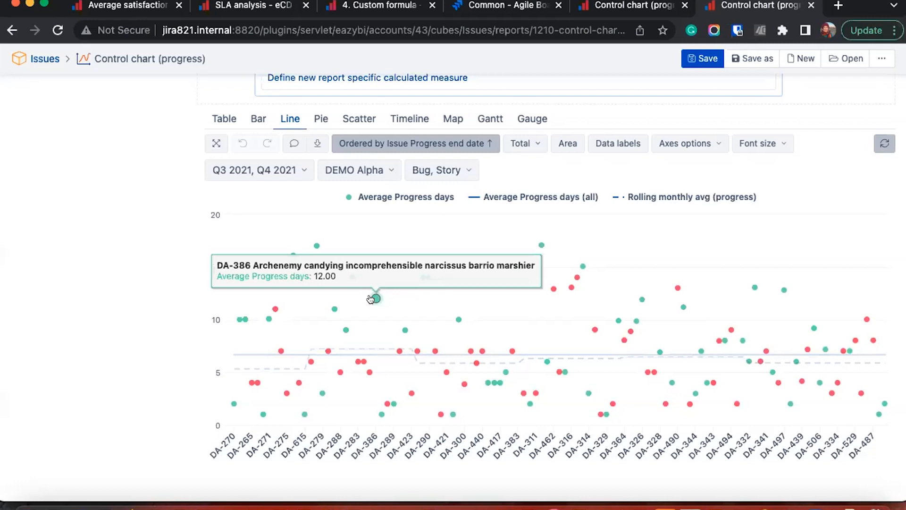
- Search the measures for "ty", add the Issue type measure to the report, and collapse the measures list
scroll(371, 299, "up", 15)
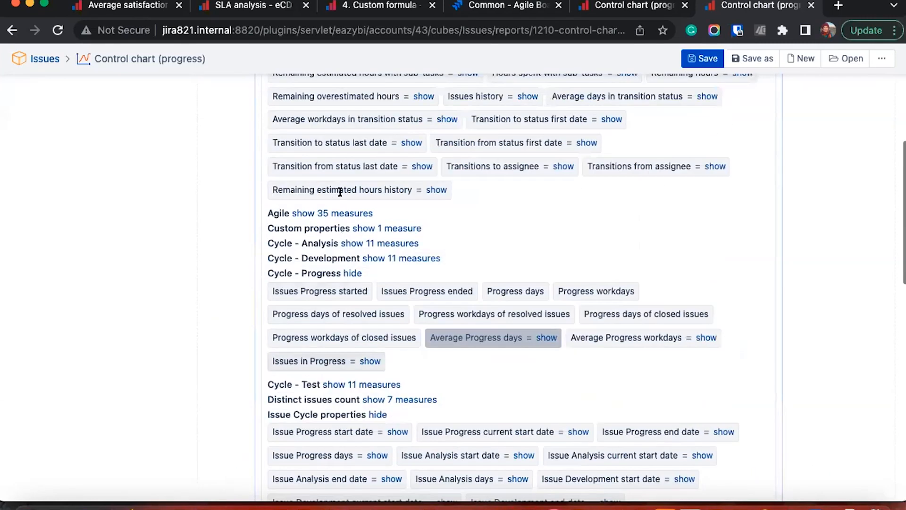
scroll(340, 192, "up", 6)
type("ty")
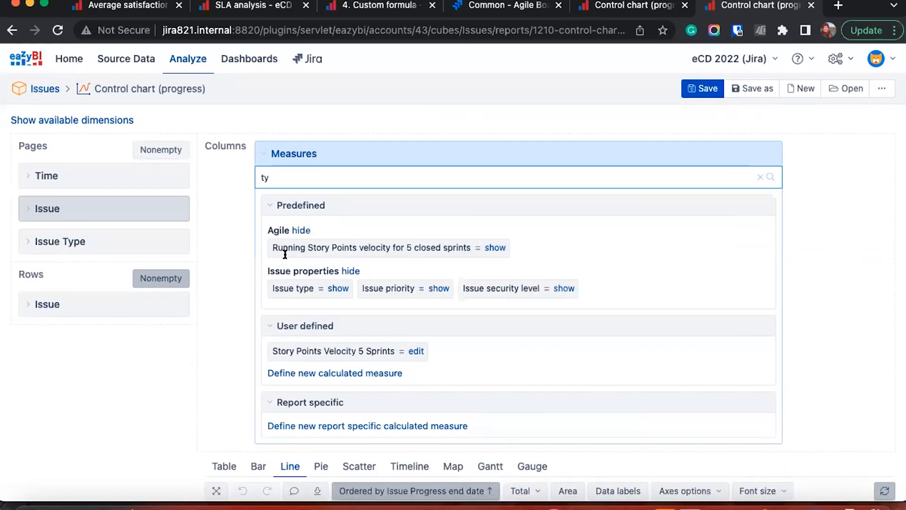
left_click(324, 155)
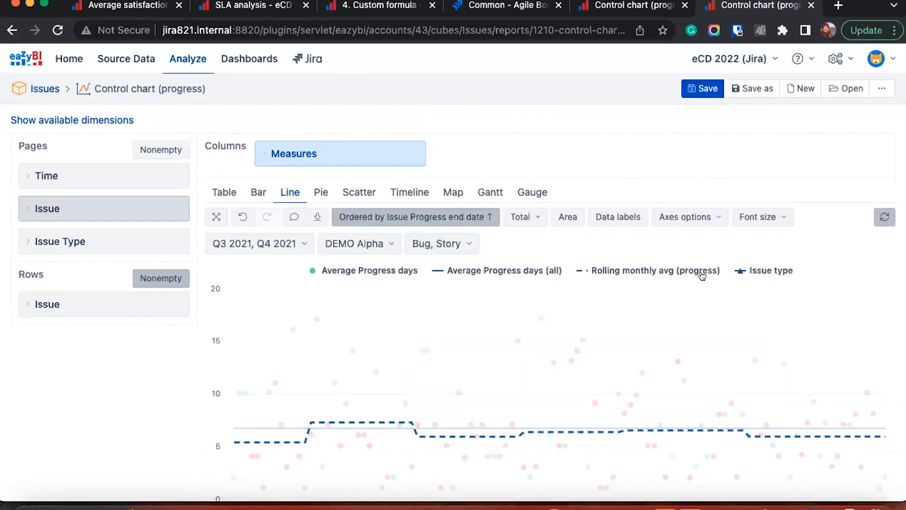
- Change the Issue type series to markers without a connecting line and check the issue type in the chart points' tooltips
left_click(767, 270)
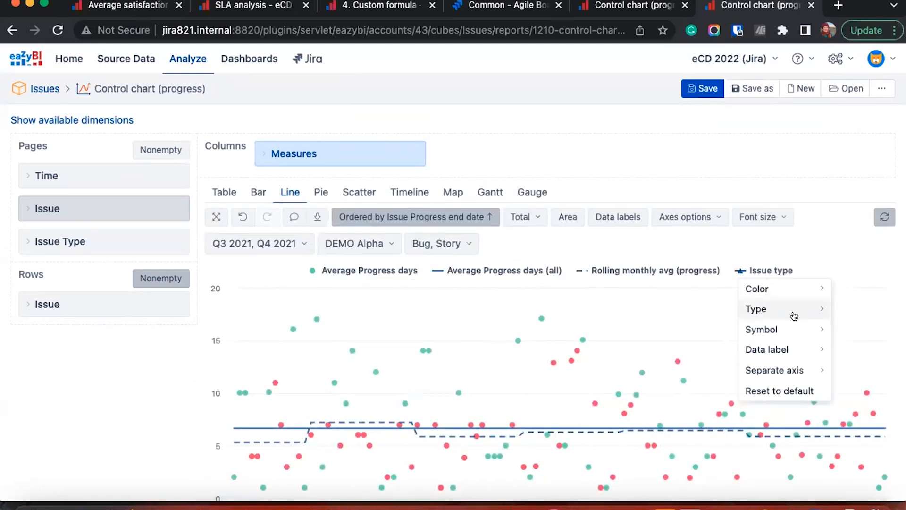
mouse_move(795, 316)
left_click(845, 452)
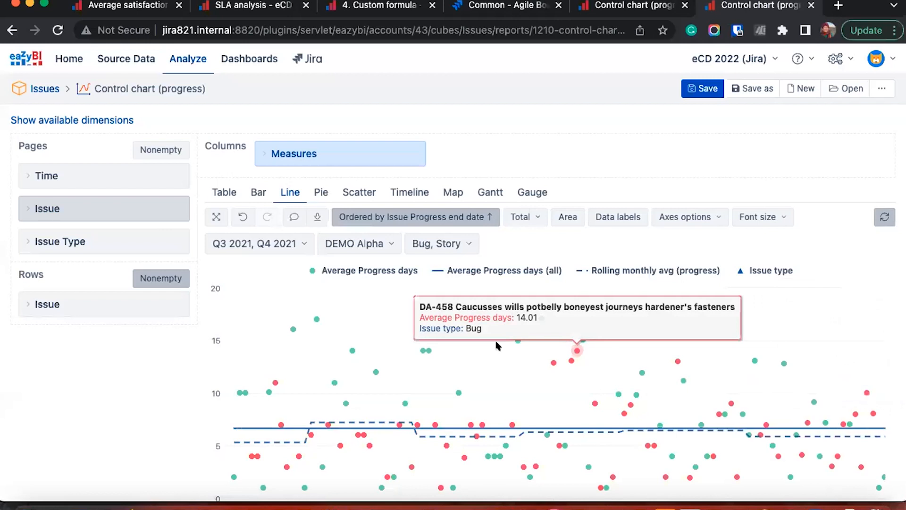
mouse_move(516, 338)
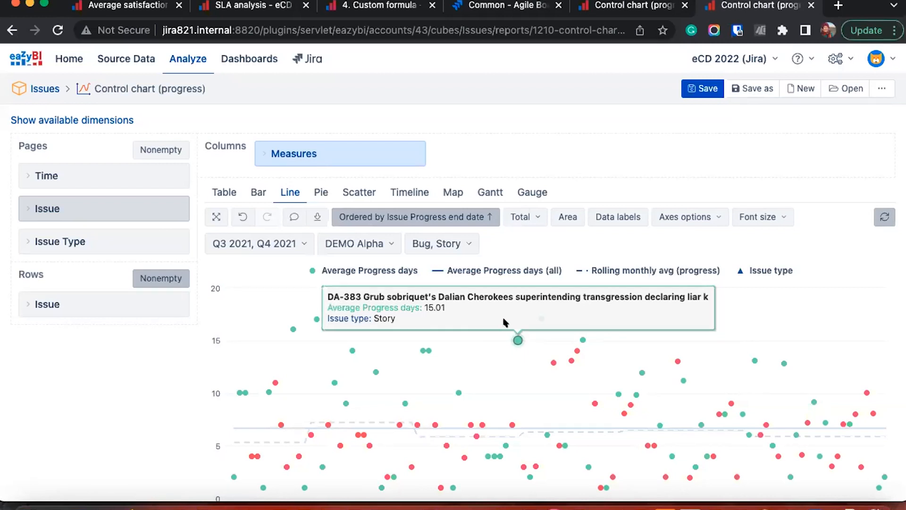
key("super+Tab")
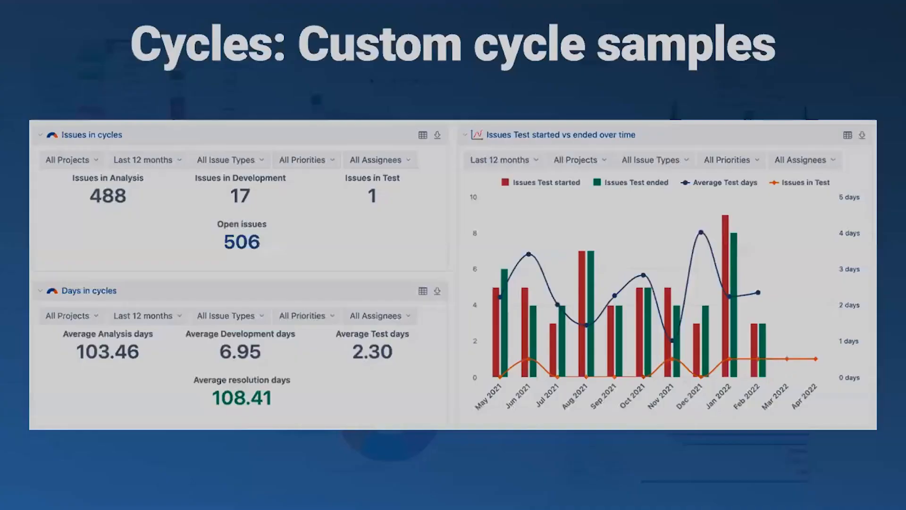
key("Right")
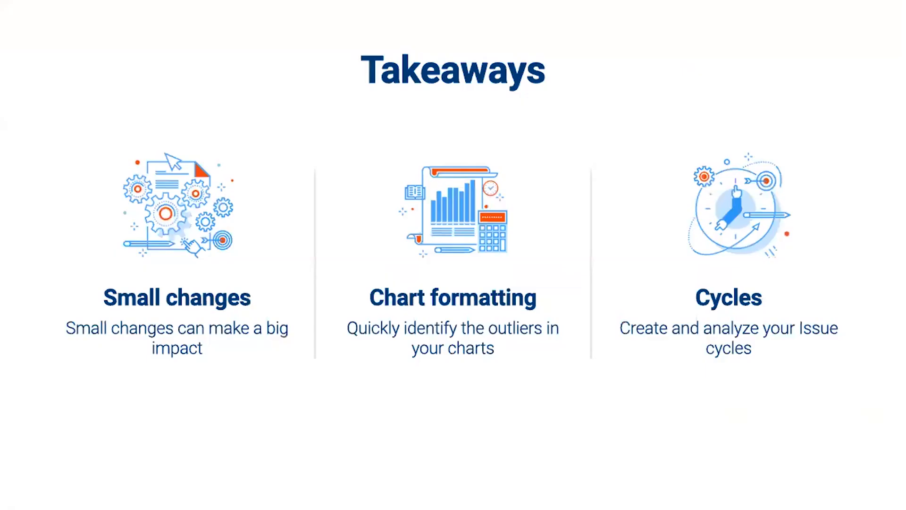